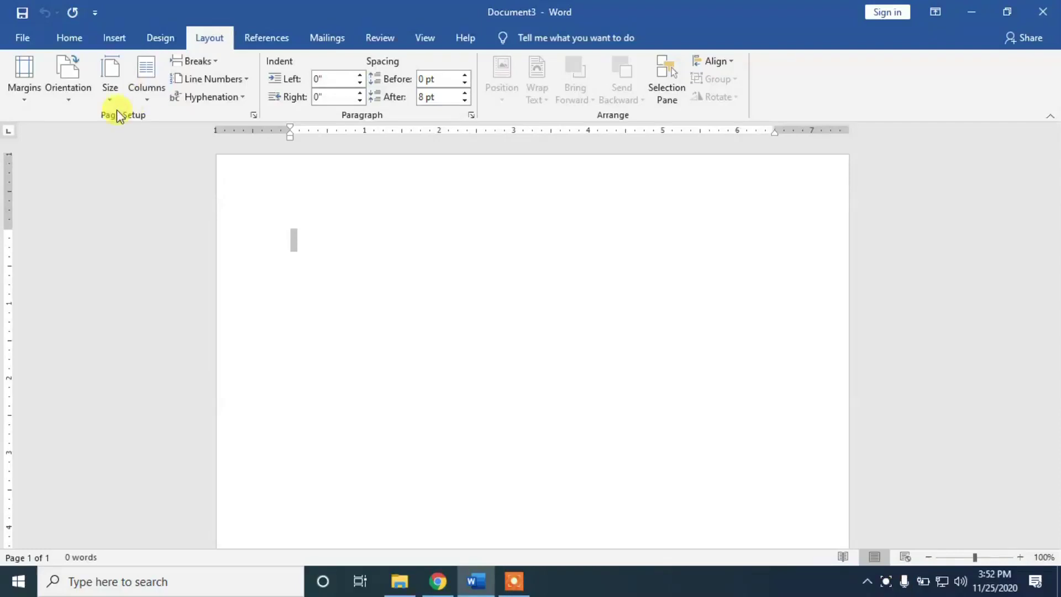
# Step: Apply Narrow margins and a custom 3.4 x 2.2 inch page size
pyautogui.click(22, 96)
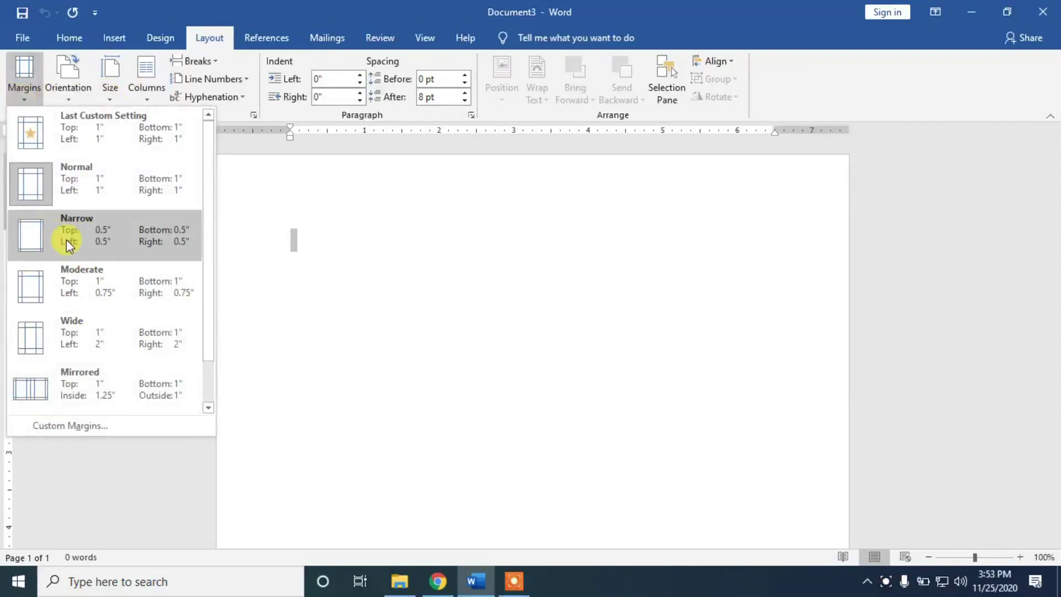
pyautogui.click(69, 244)
pyautogui.click(111, 89)
pyautogui.click(153, 467)
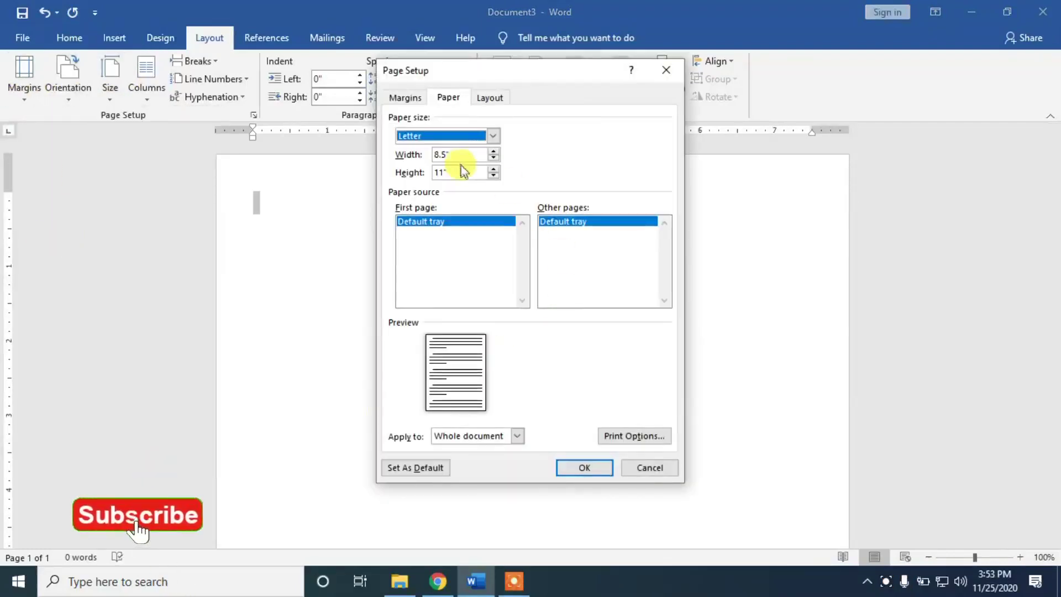
pyautogui.doubleClick(467, 154)
pyautogui.write('3')
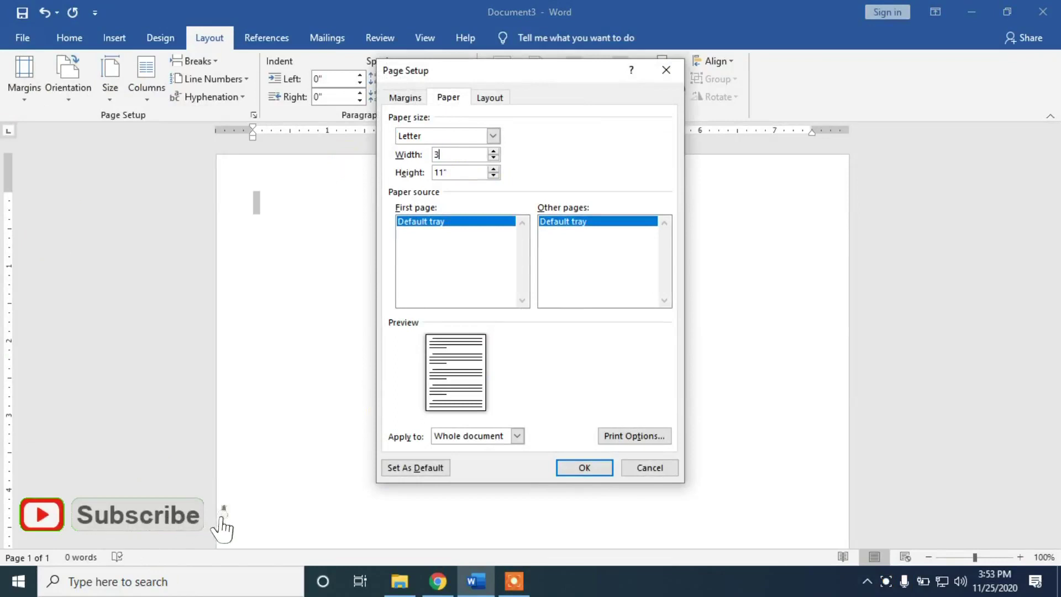
pyautogui.write('.4')
pyautogui.press('Tab')
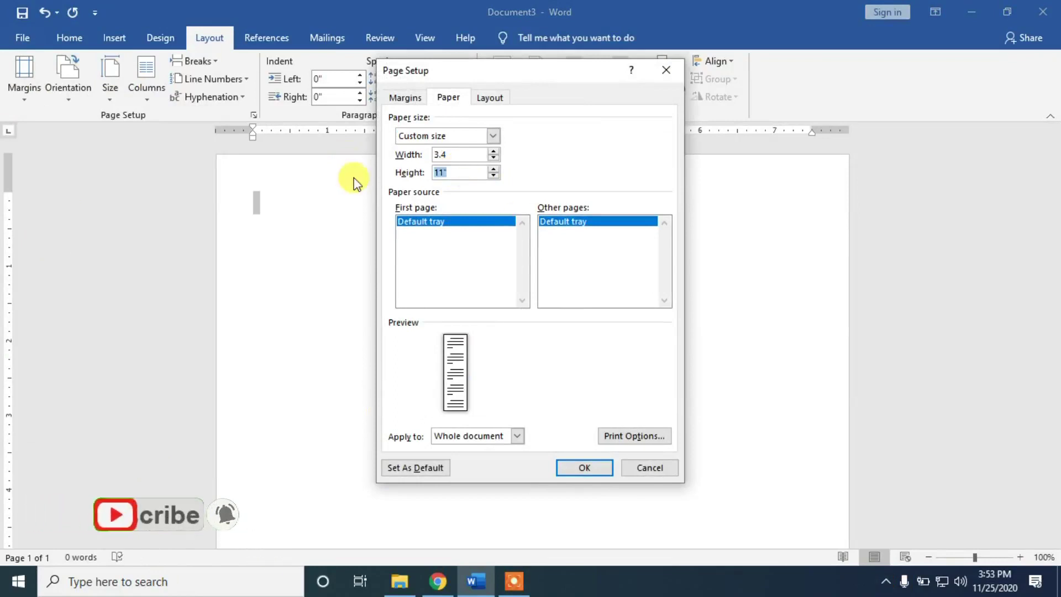
pyautogui.write('2.2')
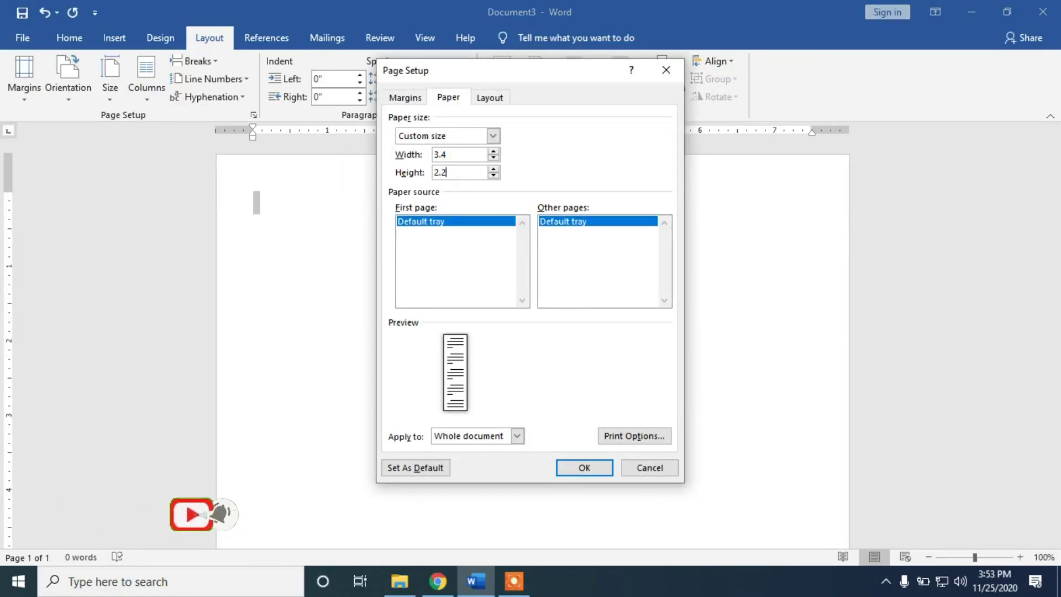
pyautogui.click(595, 467)
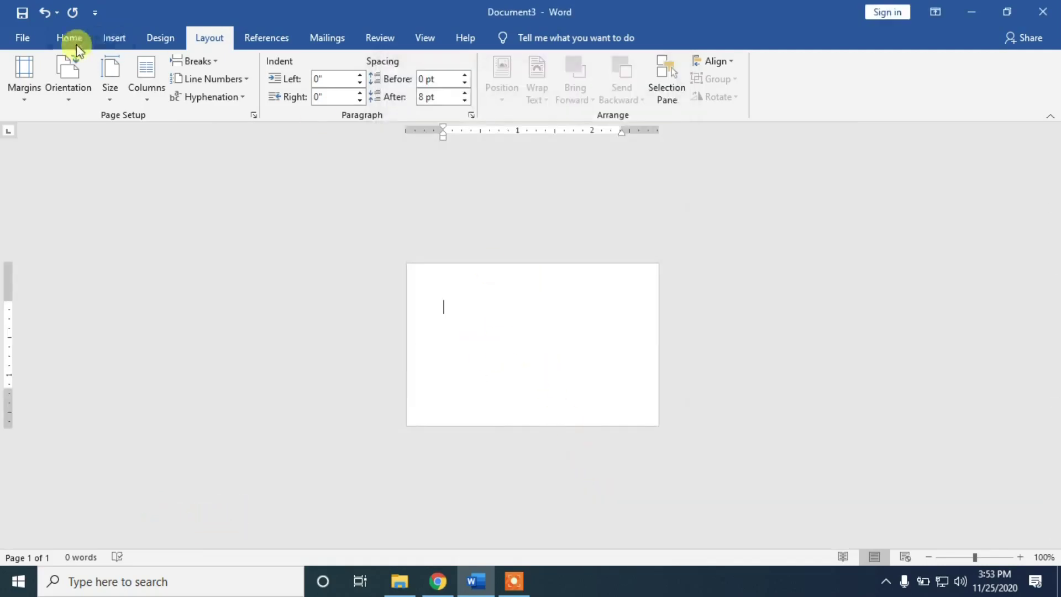
# Step: Draw a wide rectangle and rotate it into a diagonal band across the card
pyautogui.click(114, 39)
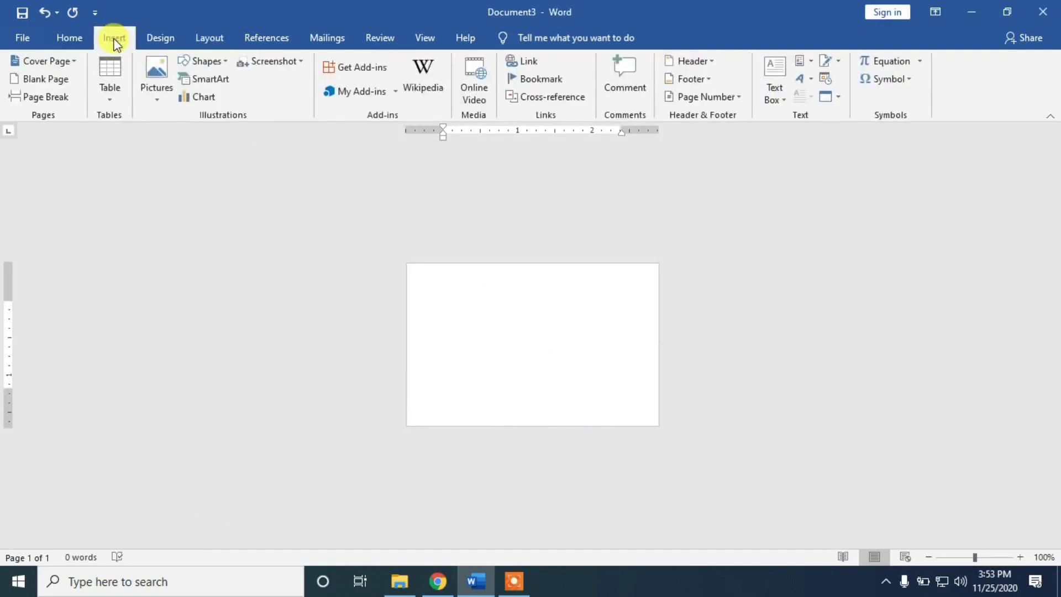
pyautogui.click(211, 61)
pyautogui.click(220, 90)
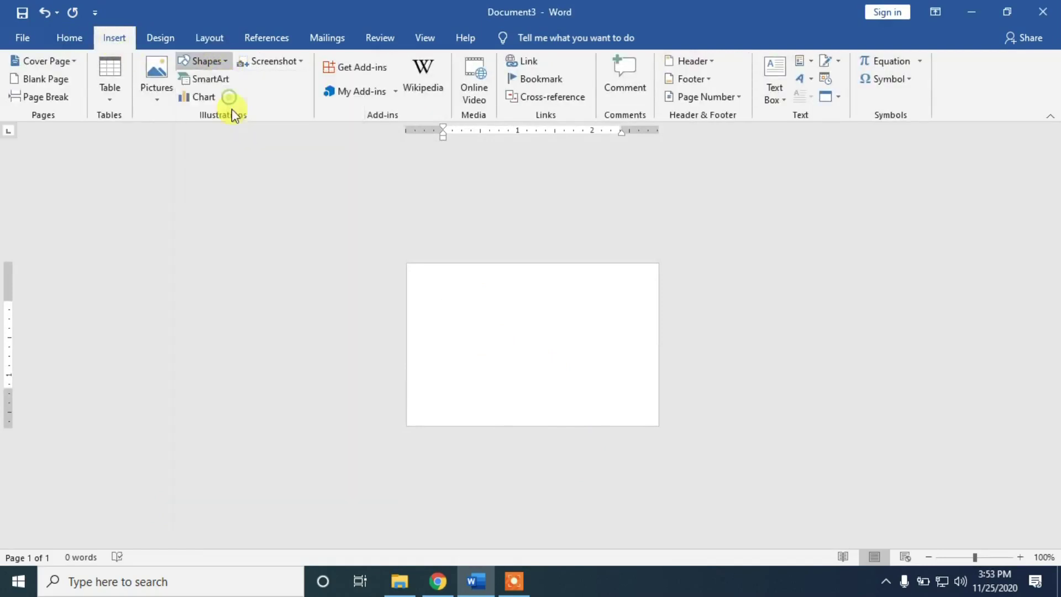
pyautogui.moveTo(411, 347); pyautogui.dragTo(737, 417)
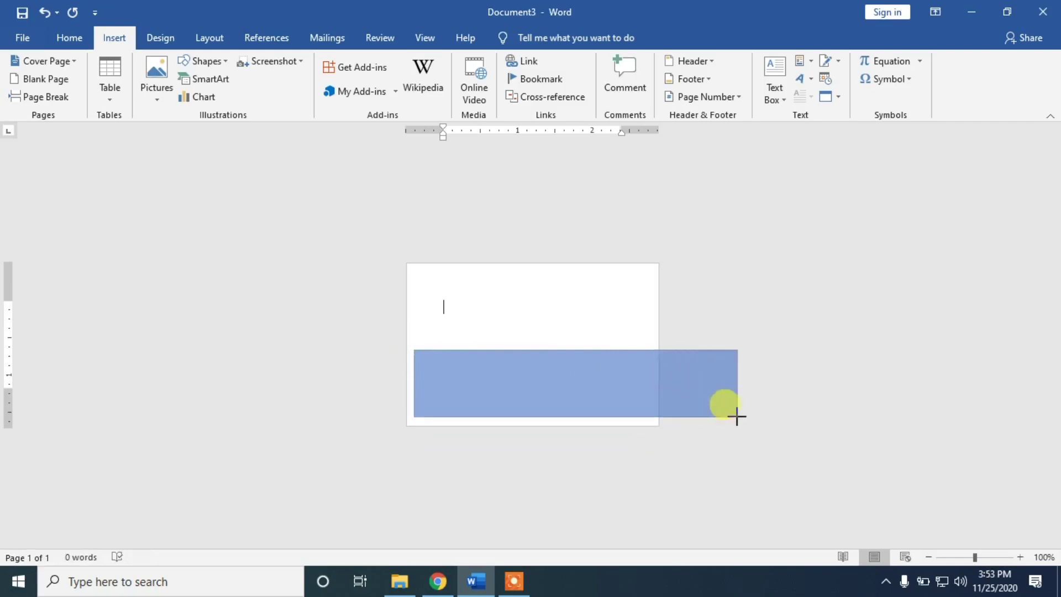
pyautogui.moveTo(575, 319)
pyautogui.mouseDown()
pyautogui.moveTo(532, 314)
pyautogui.moveTo(548, 320)
pyautogui.mouseUp()
pyautogui.moveTo(559, 368); pyautogui.dragTo(522, 348)
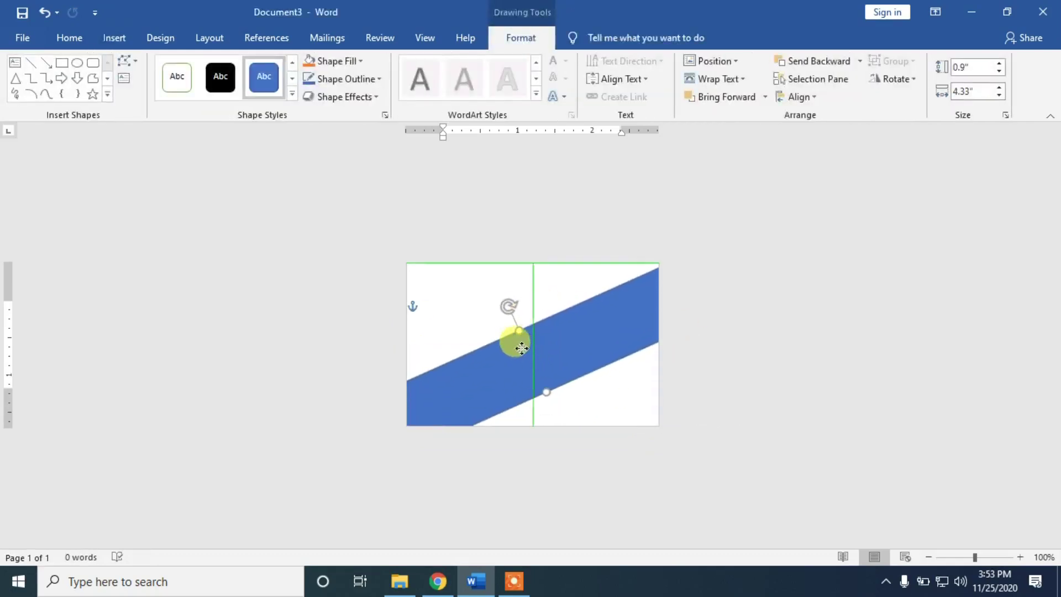
pyautogui.moveTo(506, 306); pyautogui.dragTo(502, 309)
pyautogui.moveTo(525, 377); pyautogui.dragTo(525, 360)
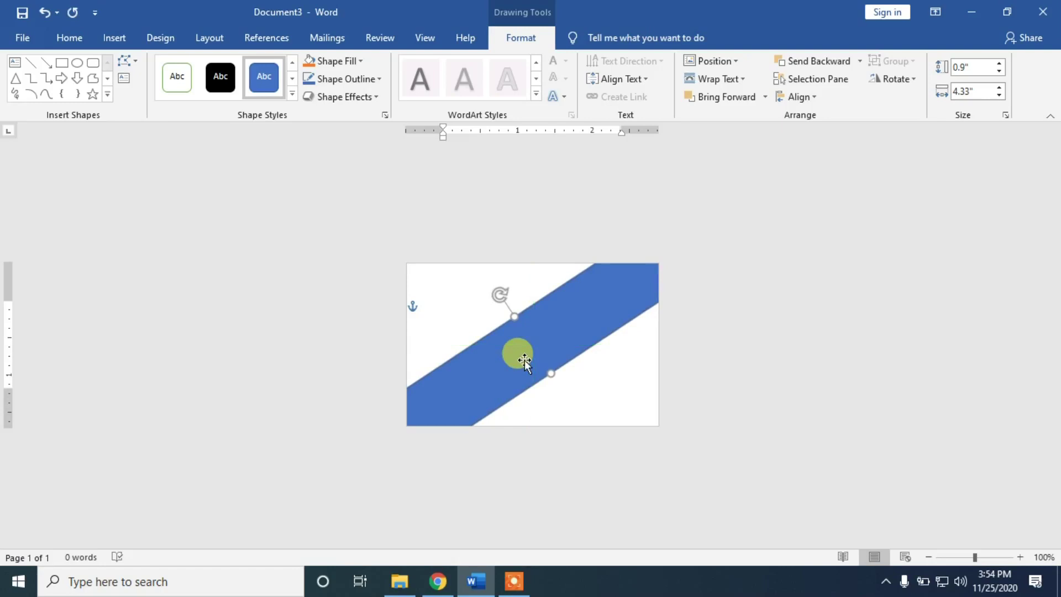
# Step: Fill the band light blue and remove its outline
pyautogui.click(359, 61)
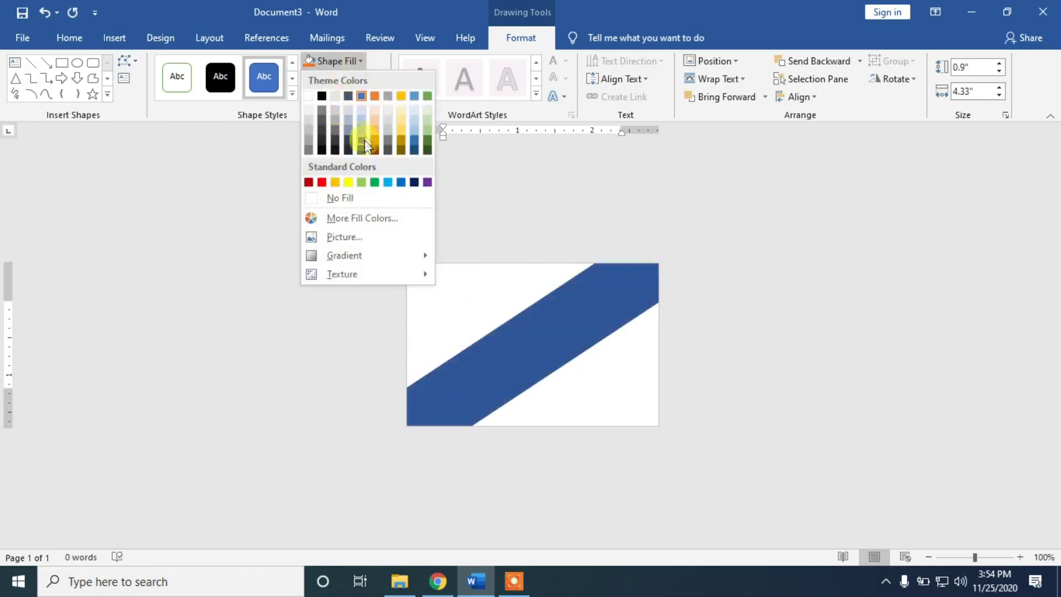
pyautogui.click(388, 182)
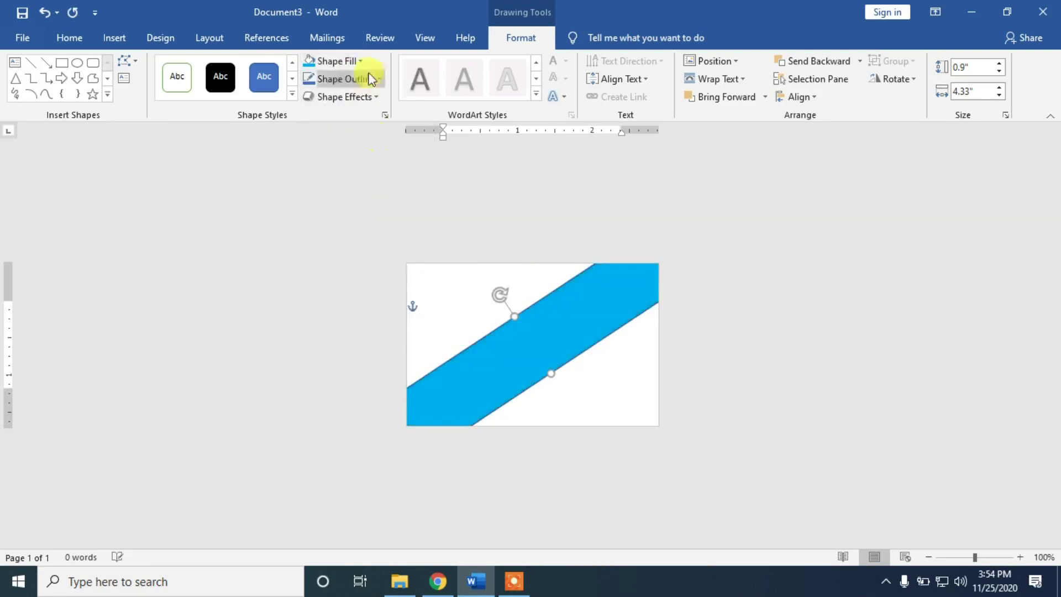
pyautogui.click(365, 79)
pyautogui.click(347, 216)
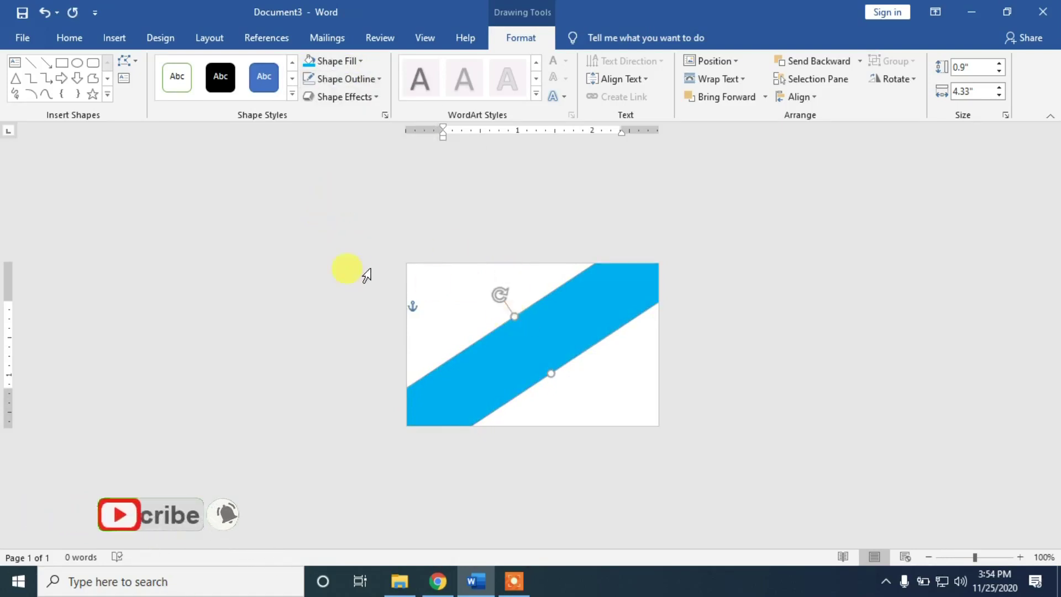
pyautogui.click(327, 313)
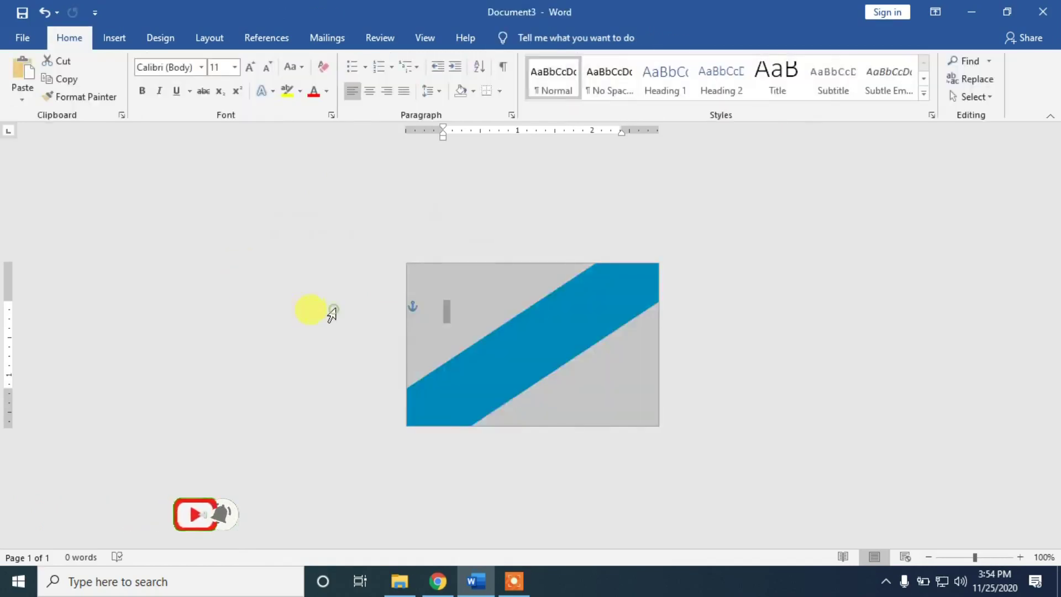
# Step: Draw an oval, resize it to a 1.65-inch circle and centre it on the card
pyautogui.click(113, 39)
pyautogui.click(206, 60)
pyautogui.click(249, 96)
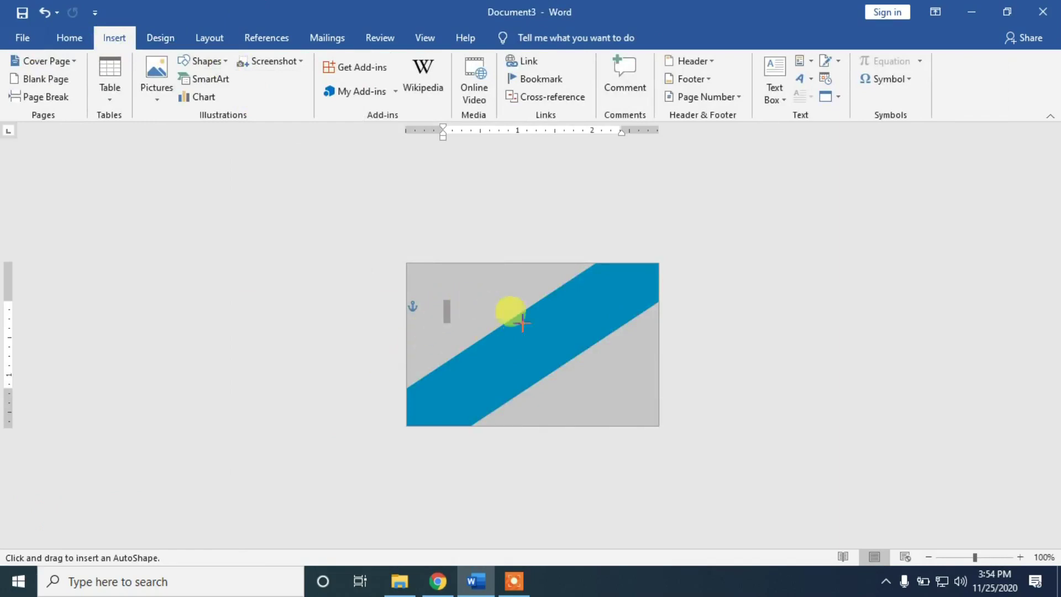
pyautogui.moveTo(496, 332); pyautogui.dragTo(610, 427)
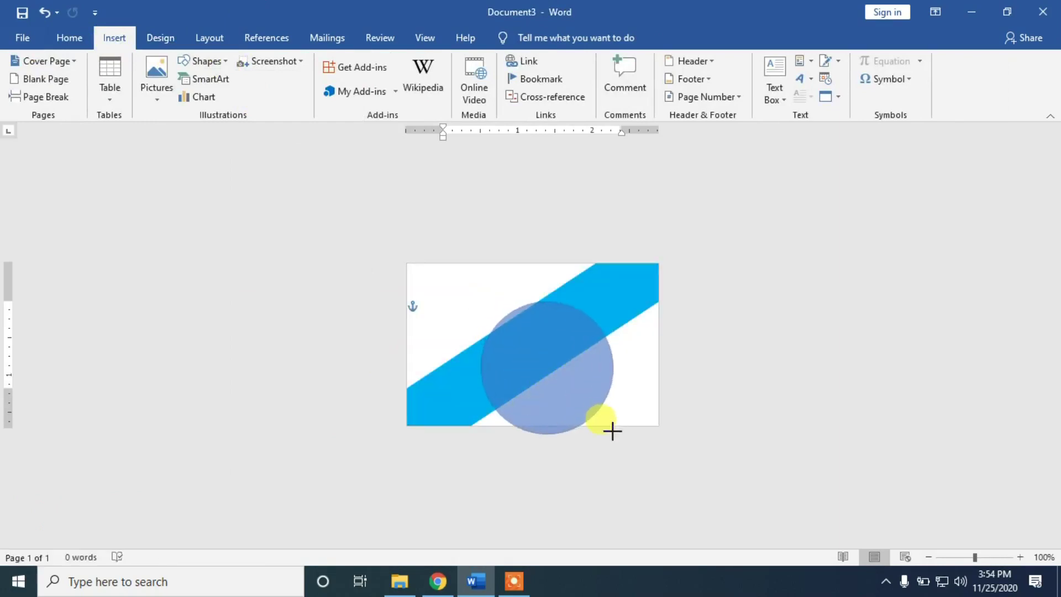
pyautogui.moveTo(561, 372)
pyautogui.mouseDown()
pyautogui.moveTo(547, 359)
pyautogui.moveTo(535, 372)
pyautogui.mouseUp()
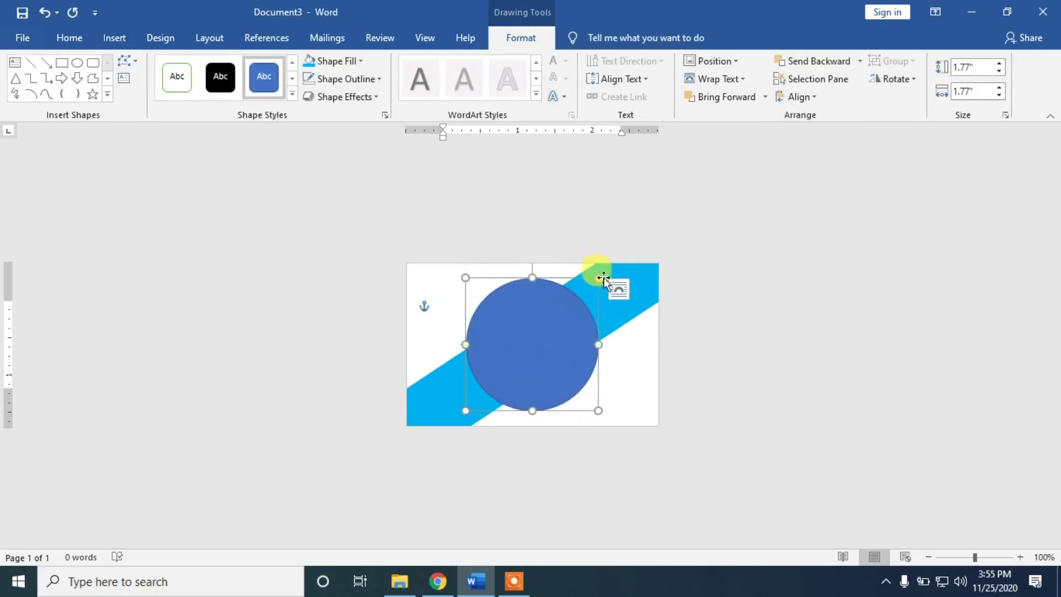
pyautogui.moveTo(604, 278); pyautogui.dragTo(589, 287)
pyautogui.moveTo(536, 350); pyautogui.dragTo(542, 358)
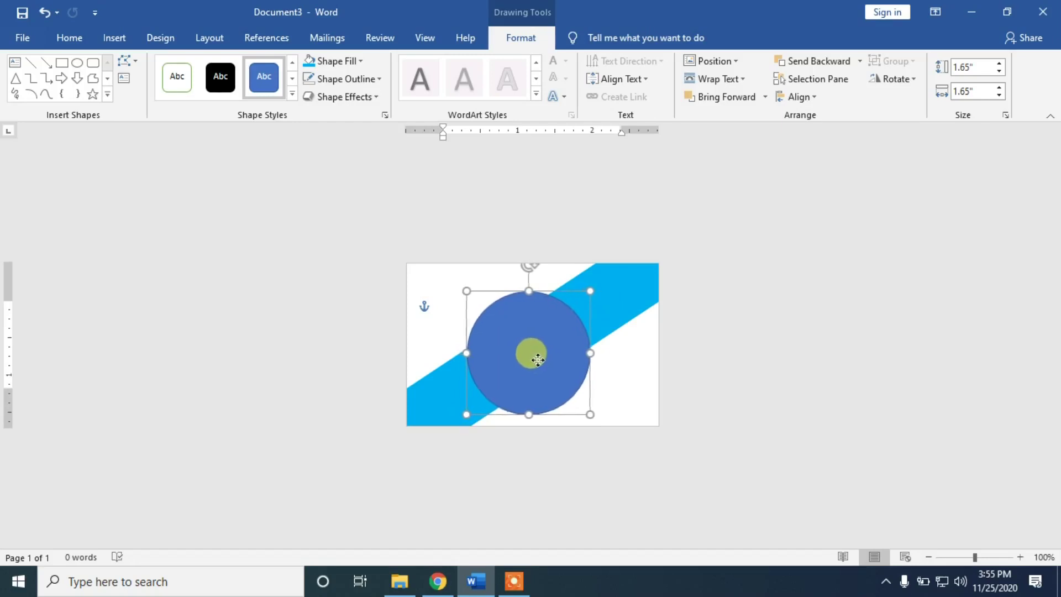
# Step: Remove the circle's outline
pyautogui.click(376, 80)
pyautogui.click(347, 219)
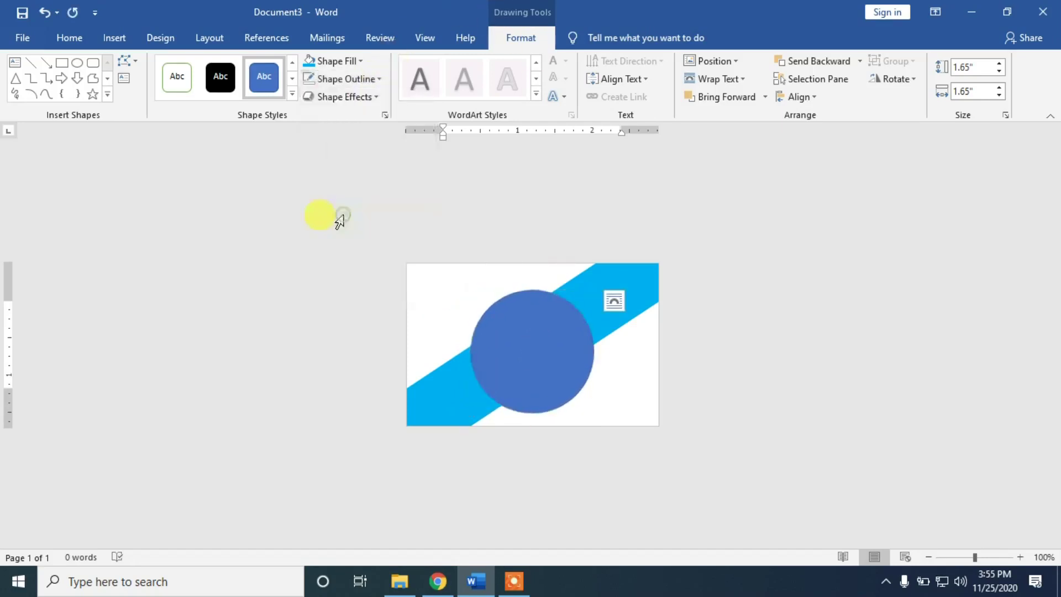
pyautogui.click(362, 61)
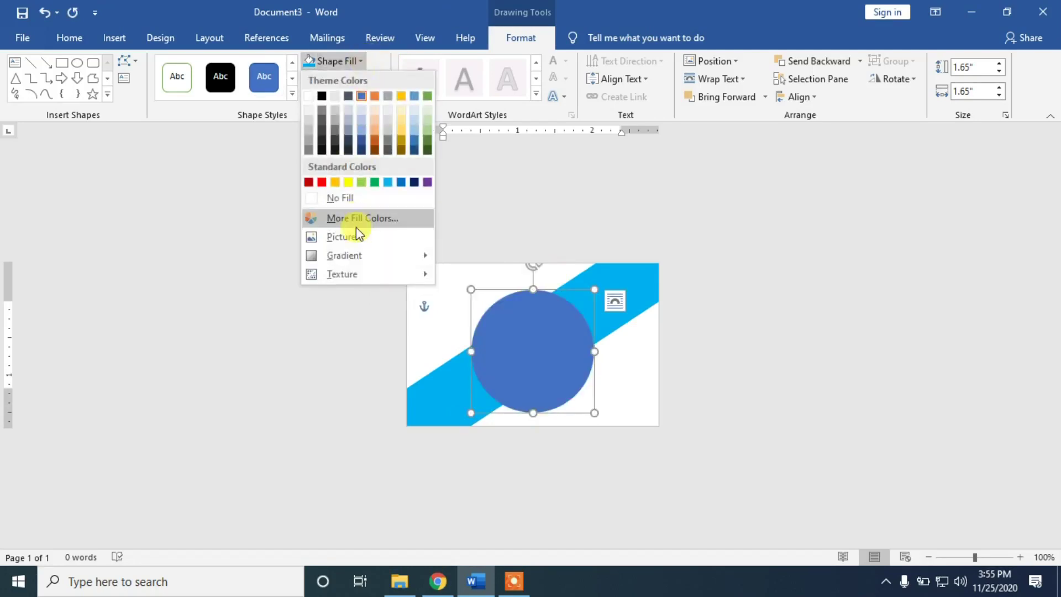
# Step: Fill the circle with the house photo from Desktop > New folder, working offline
pyautogui.click(356, 224)
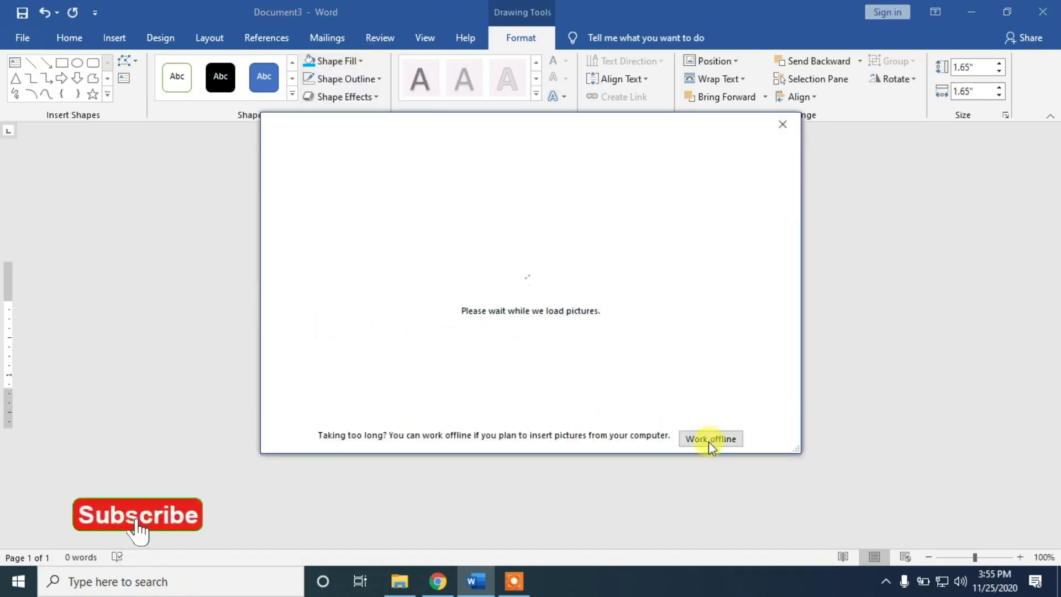
pyautogui.click(710, 440)
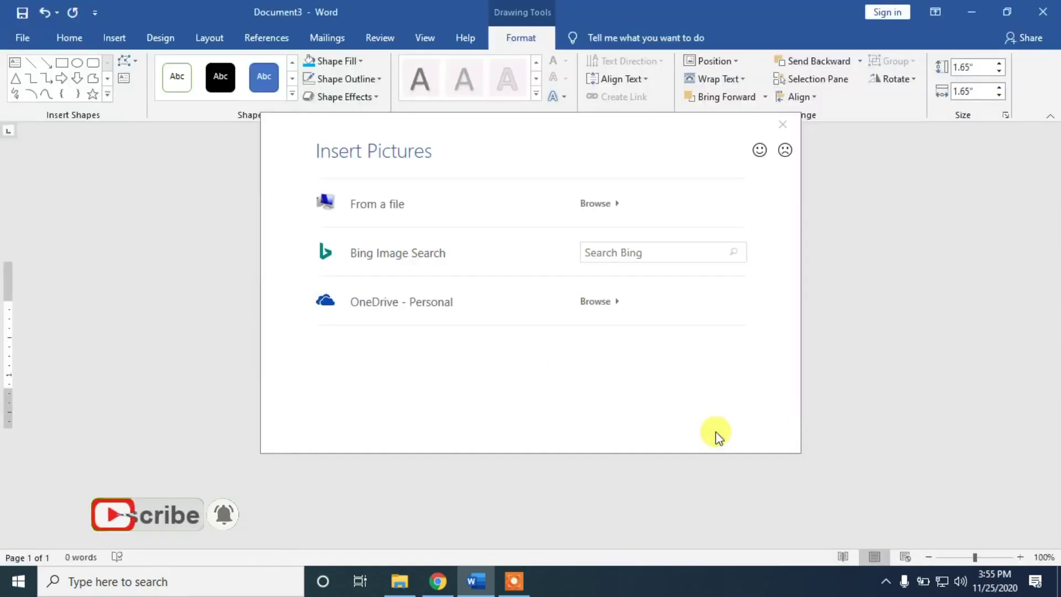
pyautogui.click(383, 210)
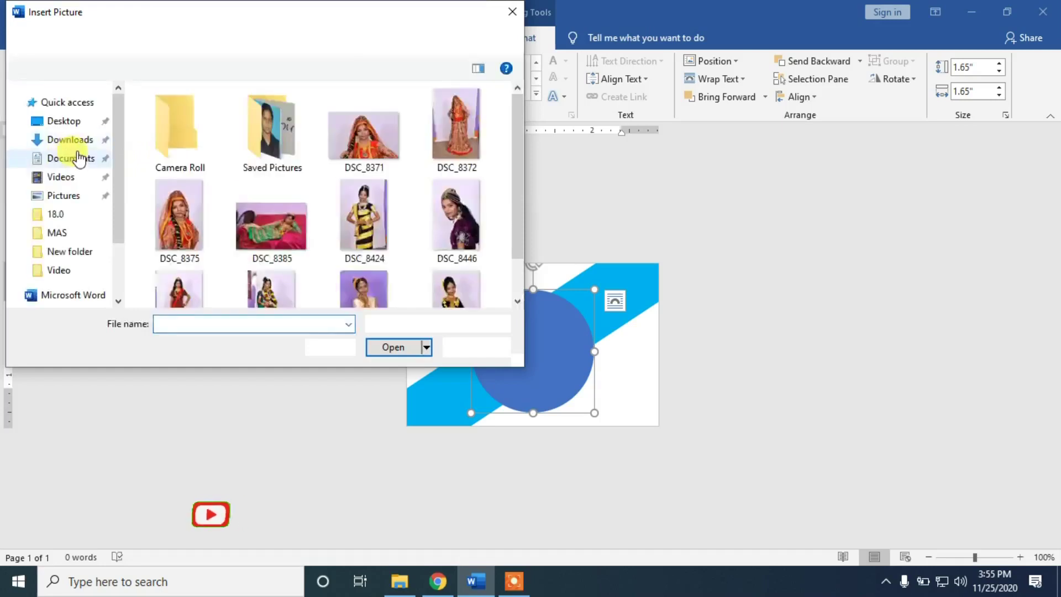
pyautogui.scroll(-3, 72, 182)
pyautogui.hotkey('alt', 'Up')
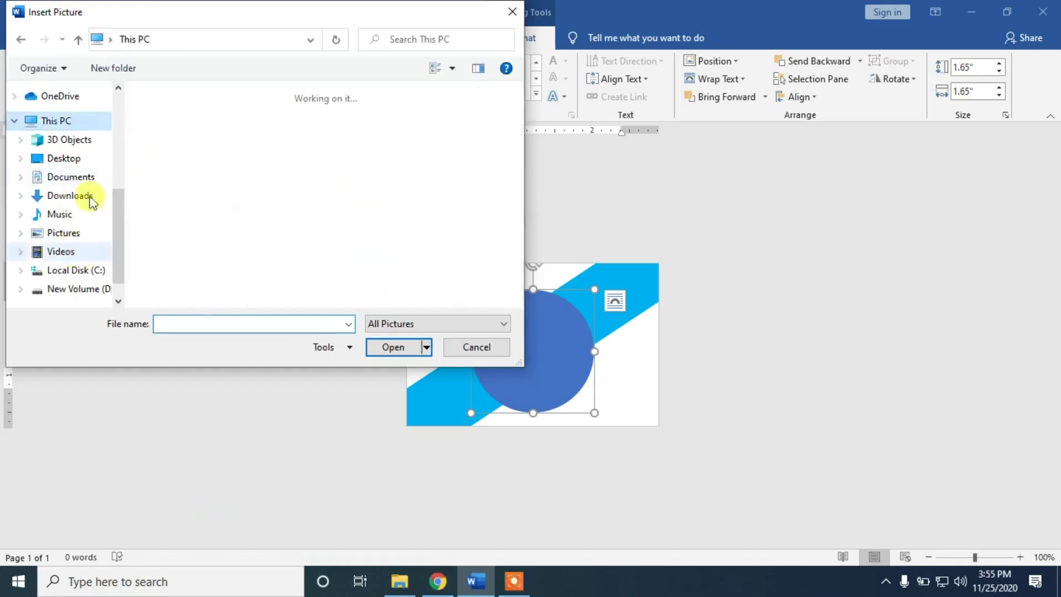
pyautogui.moveTo(508, 208); pyautogui.dragTo(506, 191)
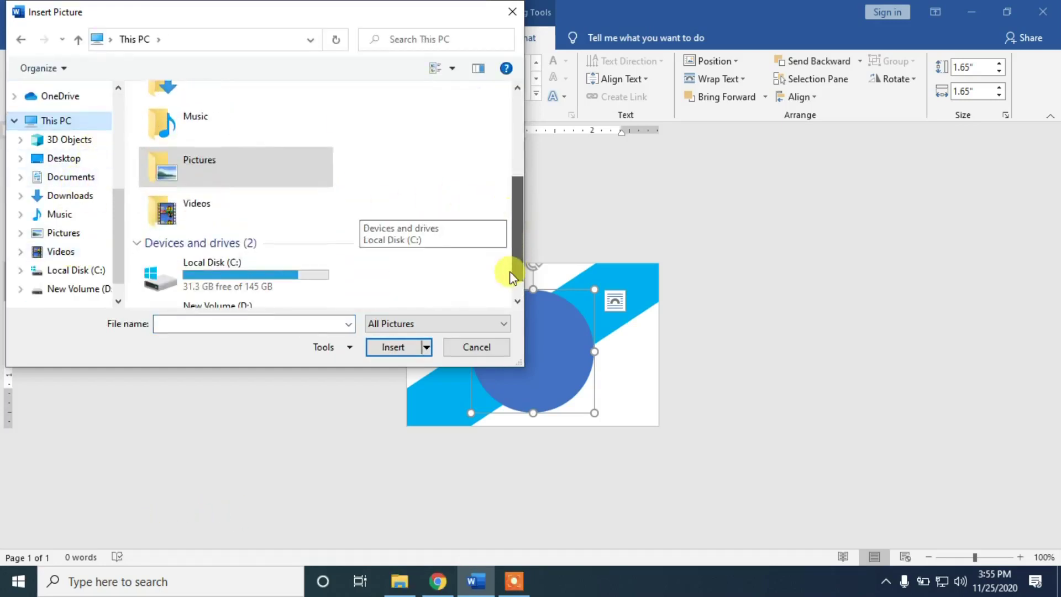
pyautogui.moveTo(503, 190); pyautogui.dragTo(510, 99)
pyautogui.doubleClick(212, 169)
pyautogui.doubleClick(317, 159)
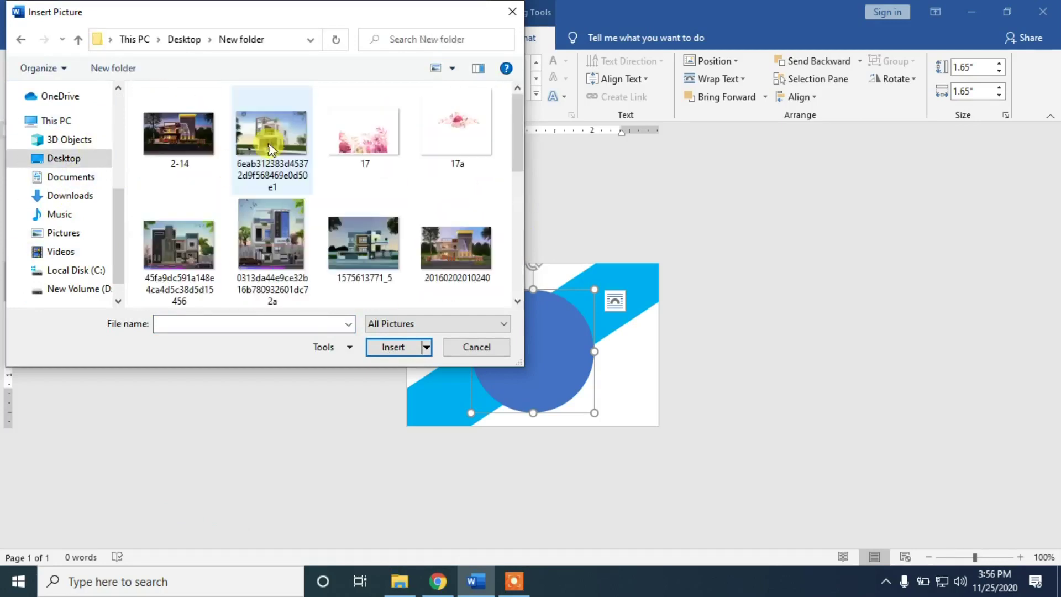
pyautogui.click(458, 260)
pyautogui.click(389, 347)
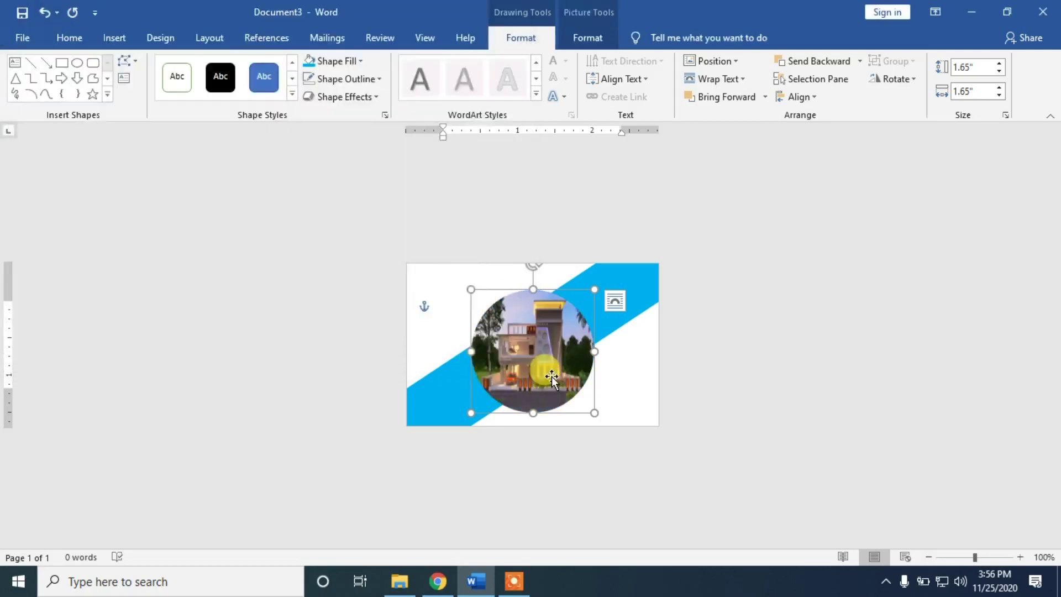
# Step: Crop the photo larger and shift the house to centre it within the circle
pyautogui.click(589, 38)
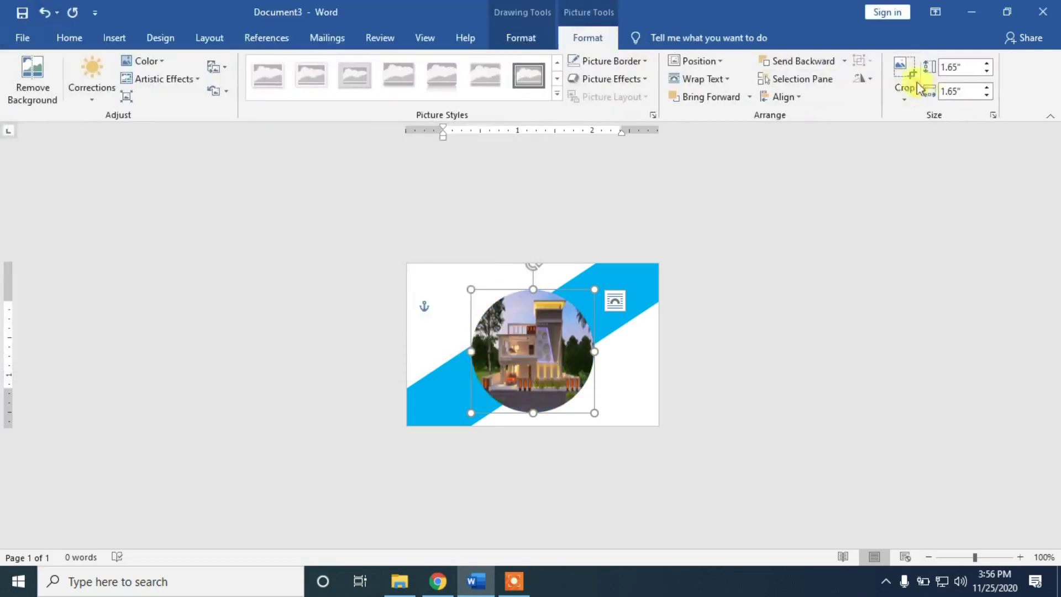
pyautogui.click(891, 67)
pyautogui.moveTo(533, 414); pyautogui.dragTo(533, 428)
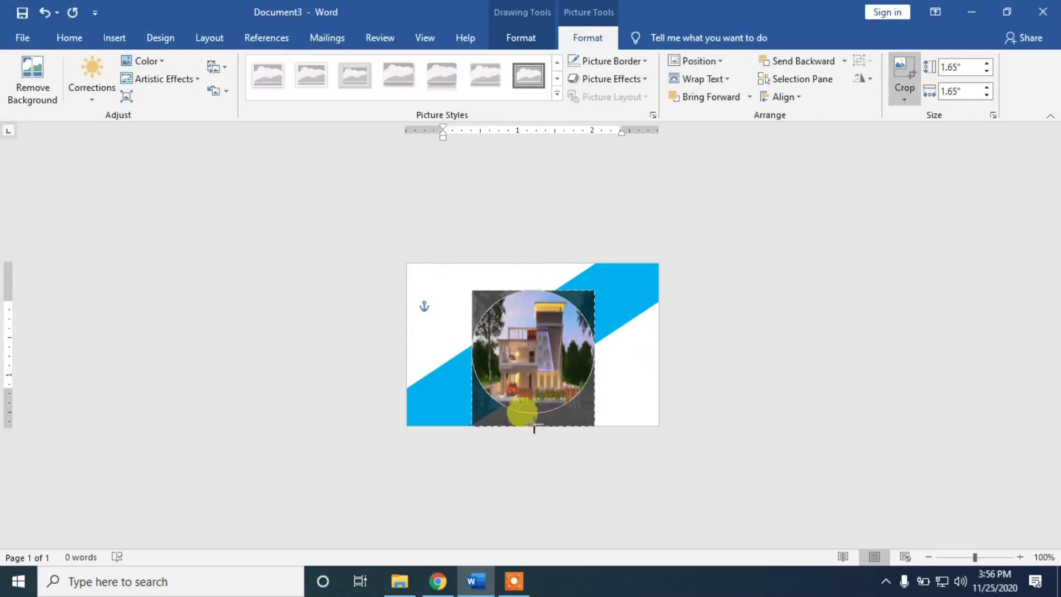
pyautogui.moveTo(597, 358); pyautogui.dragTo(621, 358)
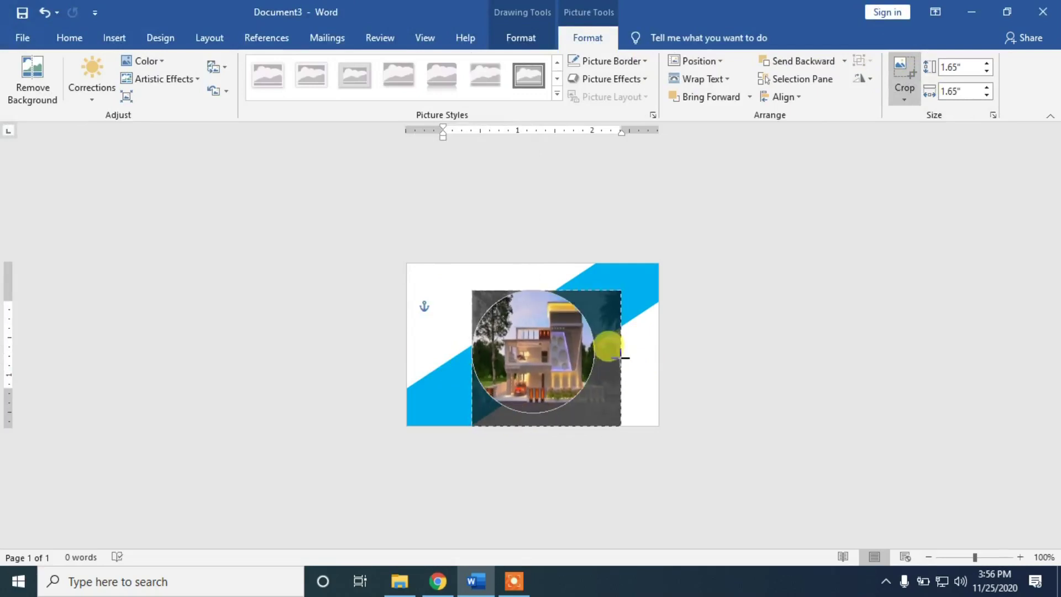
pyautogui.moveTo(460, 361); pyautogui.dragTo(450, 358)
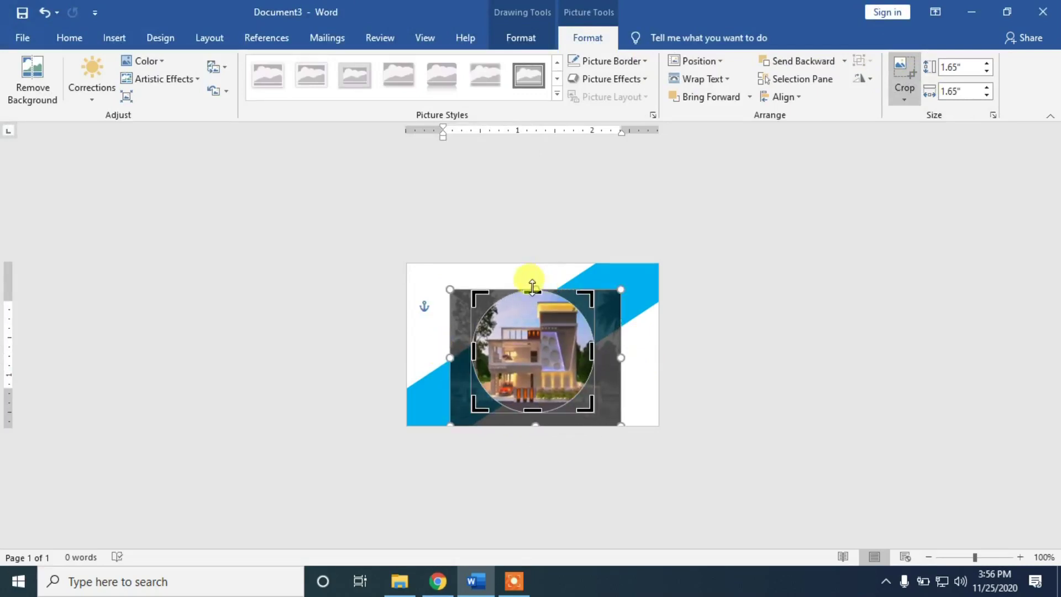
pyautogui.moveTo(532, 286); pyautogui.dragTo(528, 351)
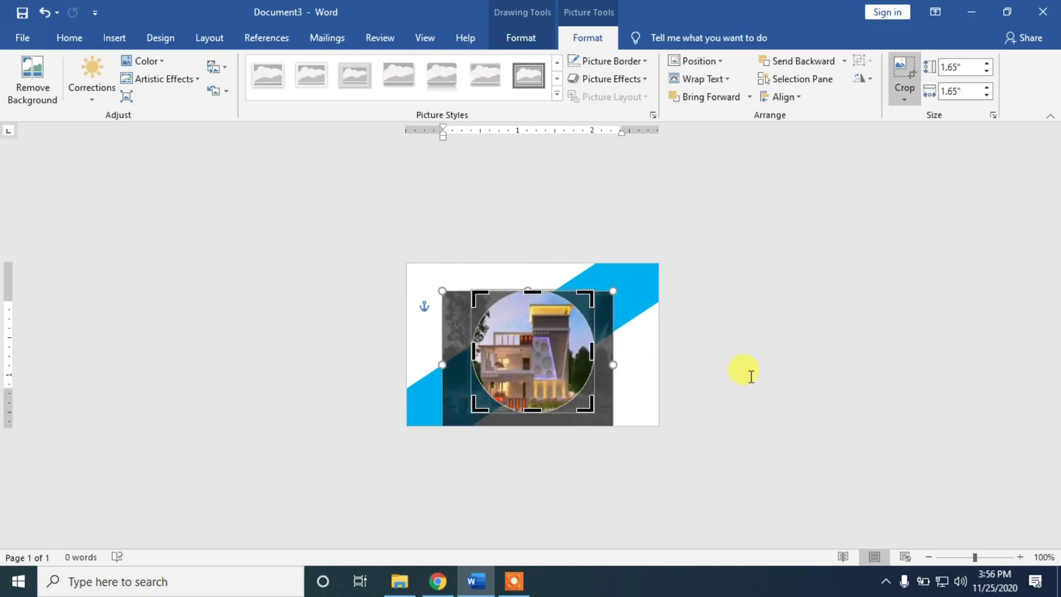
pyautogui.click(629, 399)
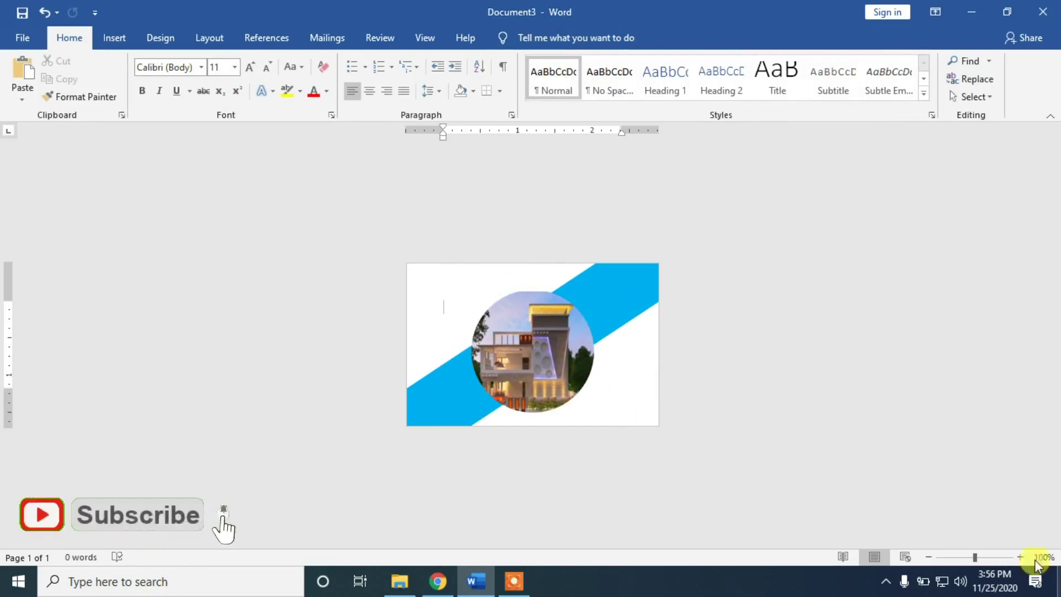
# Step: Zoom in and draw a new circle over the house photo
pyautogui.click(1020, 557)
pyautogui.click(1020, 557)
pyautogui.click(1019, 557)
pyautogui.click(1020, 556)
pyautogui.click(1020, 557)
pyautogui.click(1020, 556)
pyautogui.click(1019, 557)
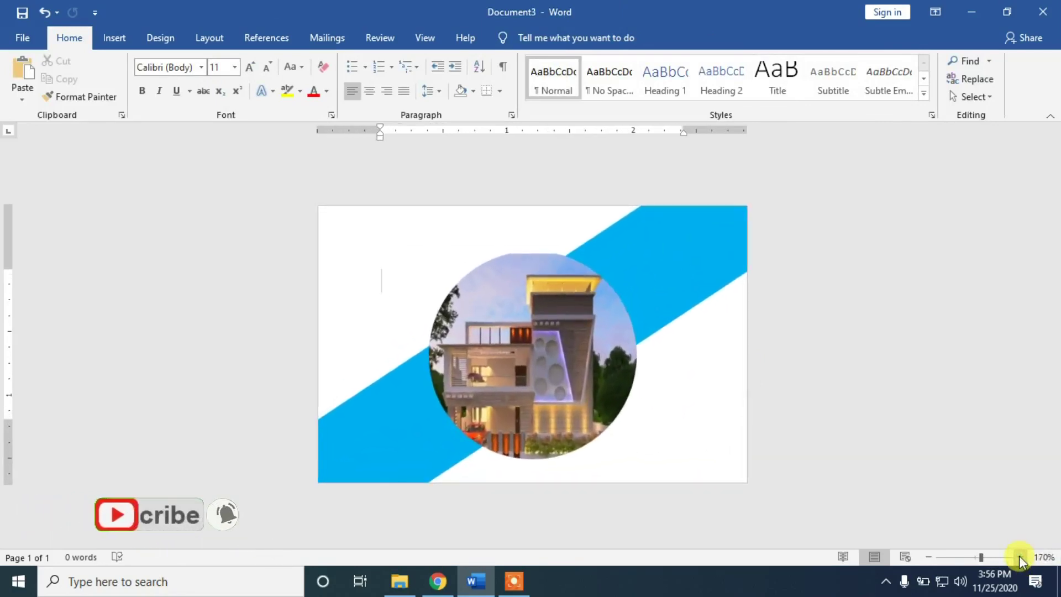
pyautogui.click(1020, 557)
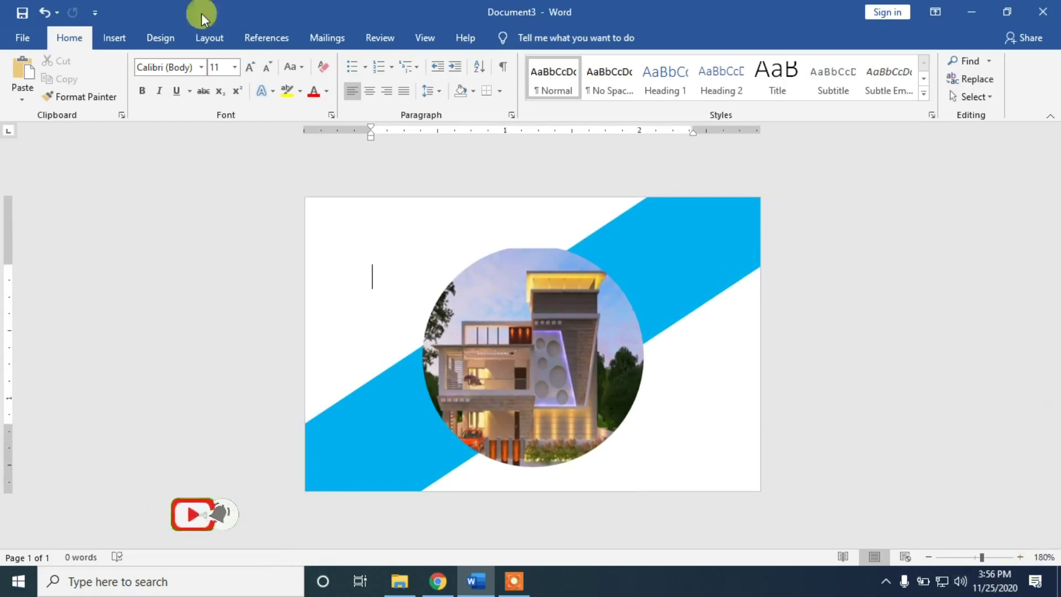
pyautogui.click(114, 36)
pyautogui.click(205, 61)
pyautogui.click(233, 96)
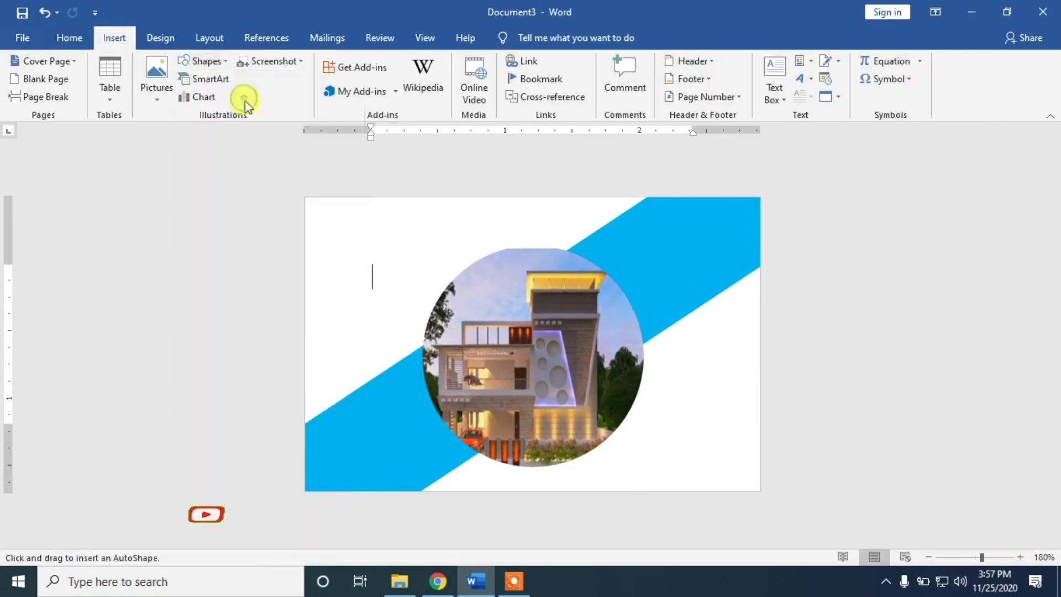
pyautogui.moveTo(379, 239); pyautogui.dragTo(621, 299)
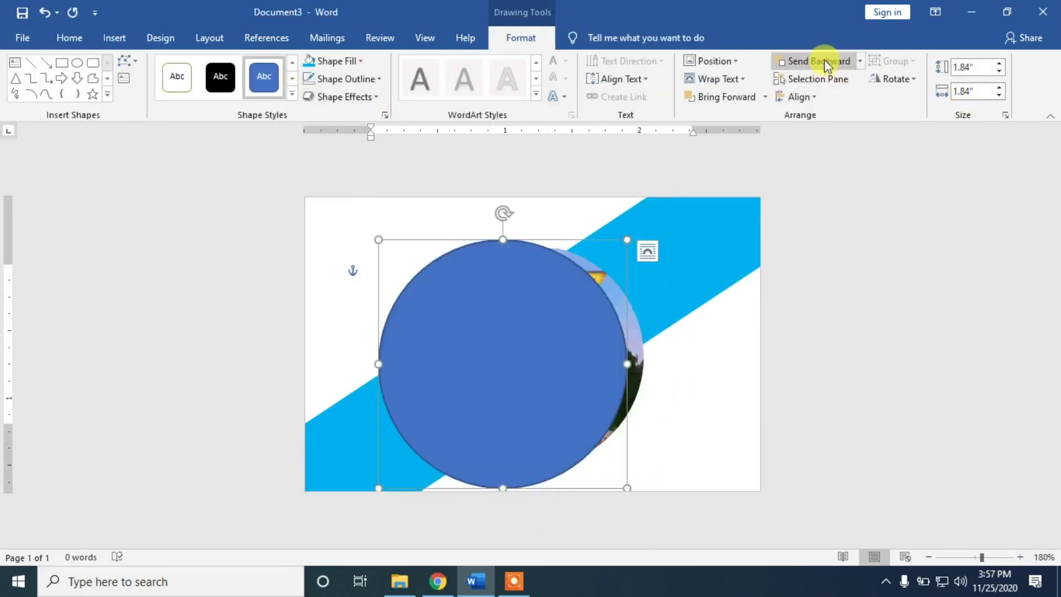
# Step: Send the circle backward and give it no fill and a white 6 pt outline
pyautogui.click(818, 61)
pyautogui.click(331, 61)
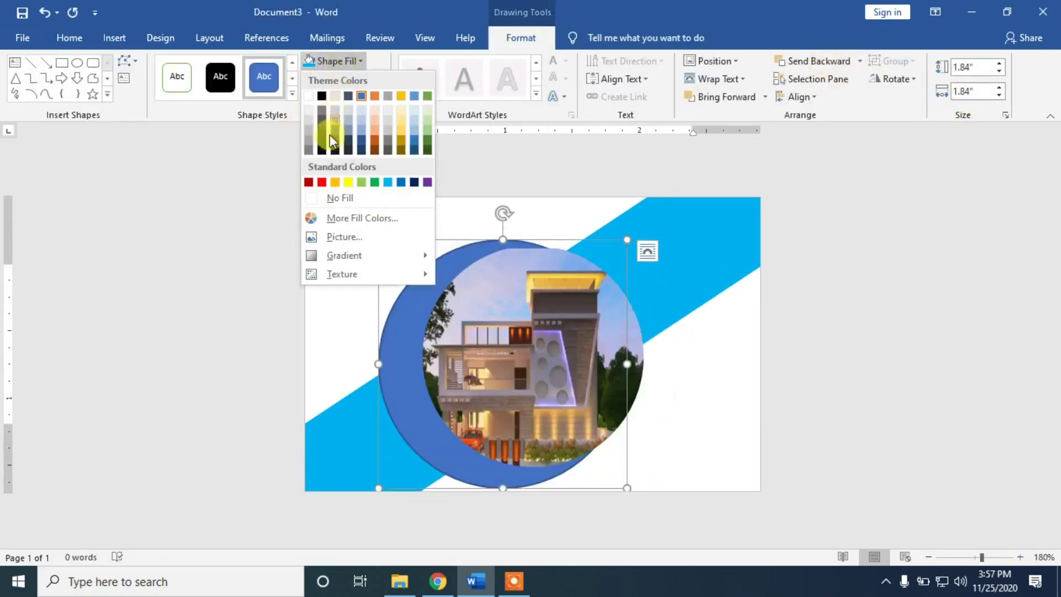
pyautogui.click(339, 198)
pyautogui.click(379, 79)
pyautogui.click(308, 114)
pyautogui.click(376, 79)
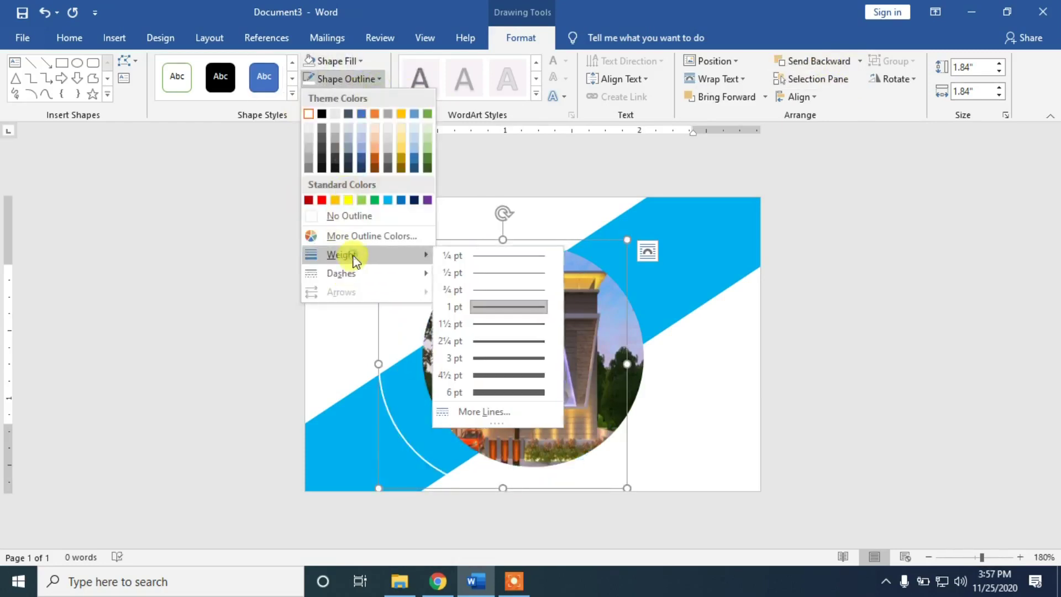
pyautogui.click(496, 393)
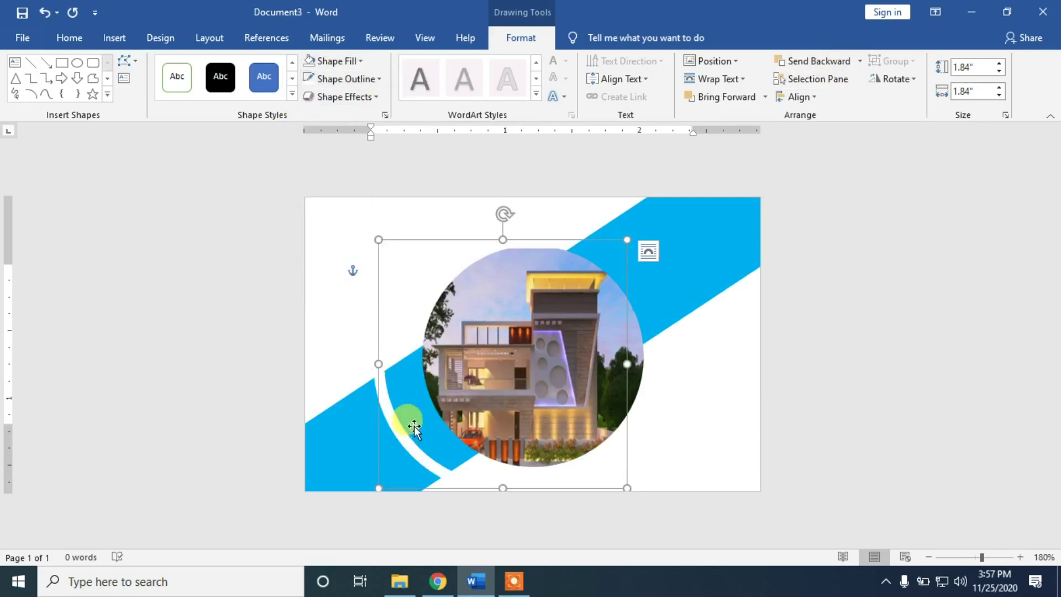
# Step: Shift the white ring into place around the photo, undoing an accidental band move
pyautogui.moveTo(415, 426); pyautogui.dragTo(418, 414)
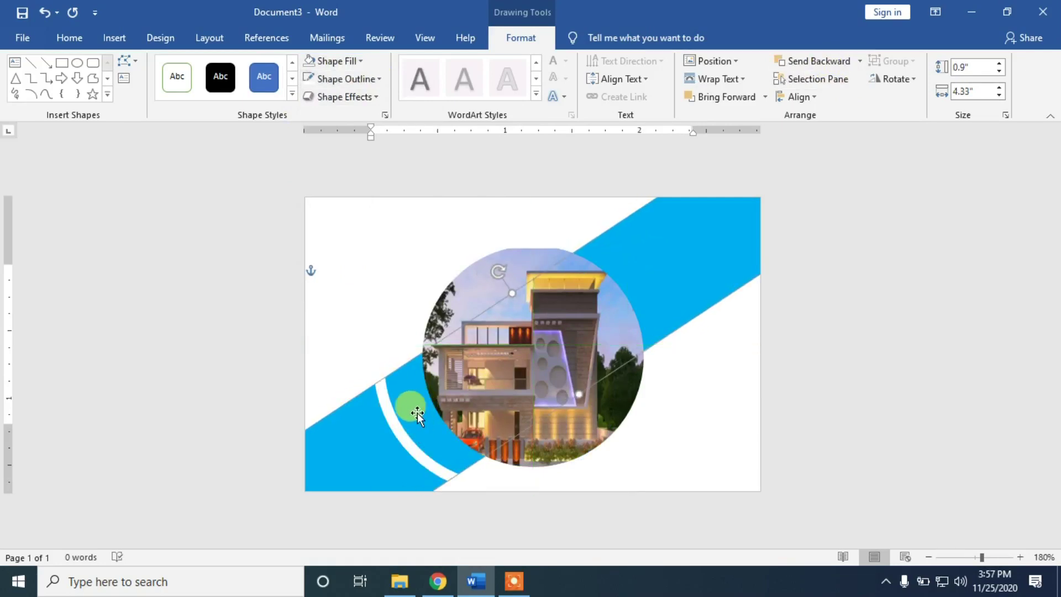
pyautogui.click(454, 464)
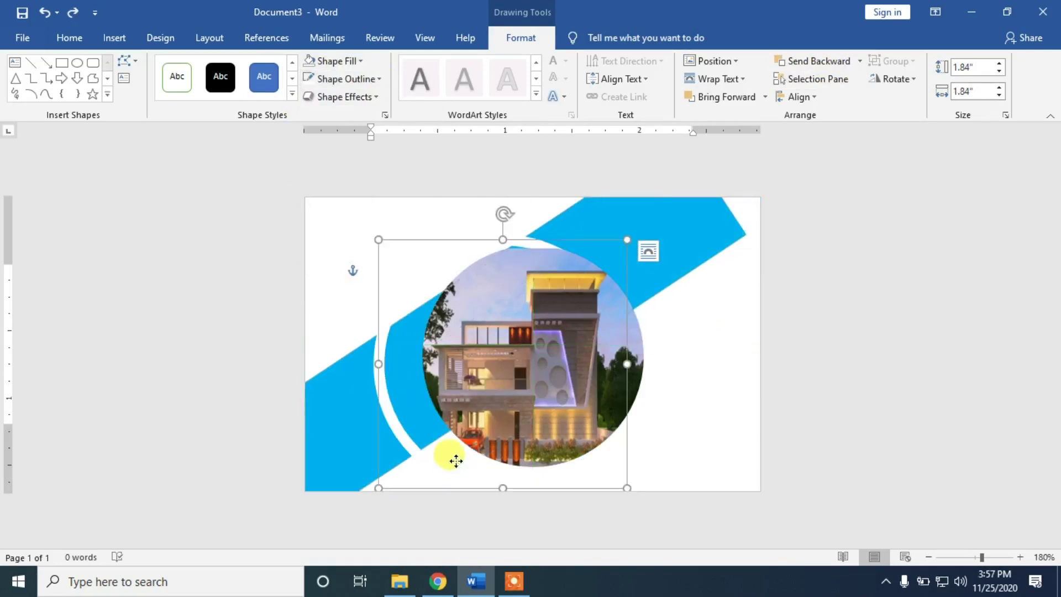
pyautogui.moveTo(485, 456); pyautogui.dragTo(502, 456)
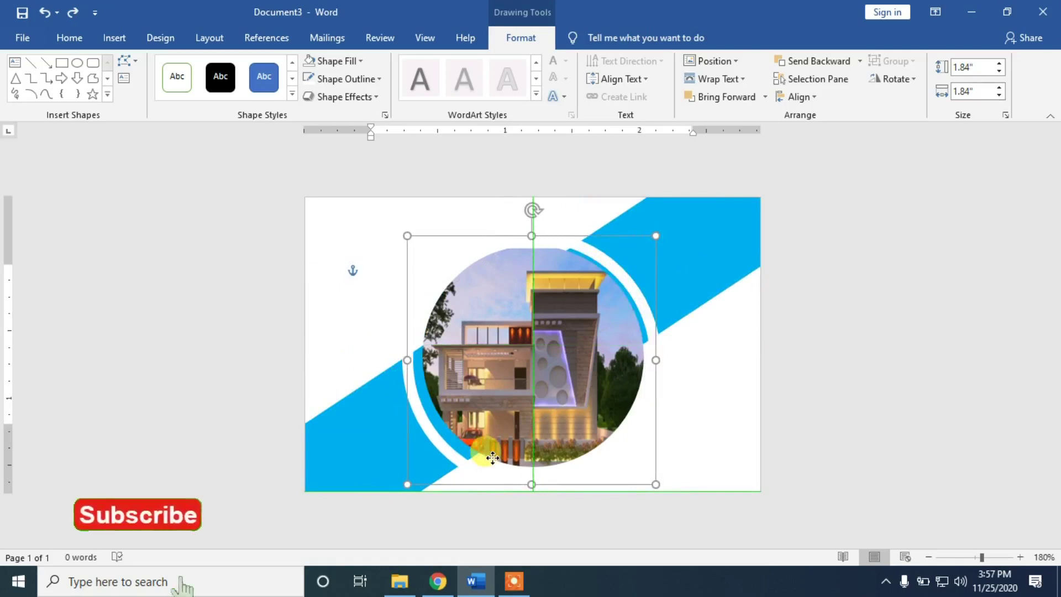
pyautogui.moveTo(641, 239)
pyautogui.mouseDown()
pyautogui.moveTo(646, 251)
pyautogui.moveTo(640, 242)
pyautogui.mouseUp()
pyautogui.hotkey('ctrl', 'z')
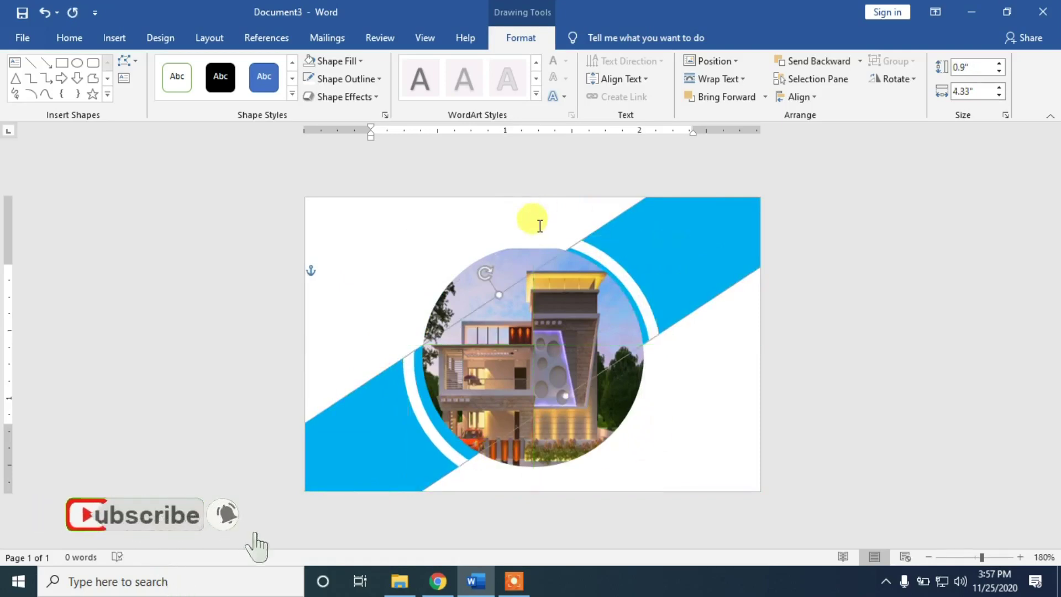
pyautogui.click(559, 236)
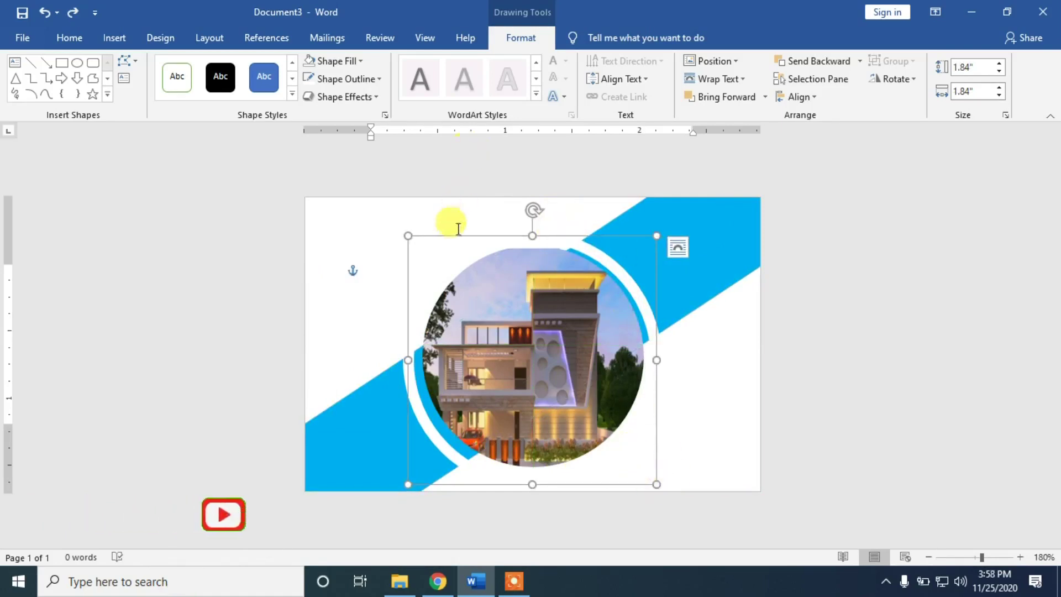
# Step: Centre the ring on the photo and change its outline to dark grey
pyautogui.moveTo(455, 235); pyautogui.dragTo(454, 231)
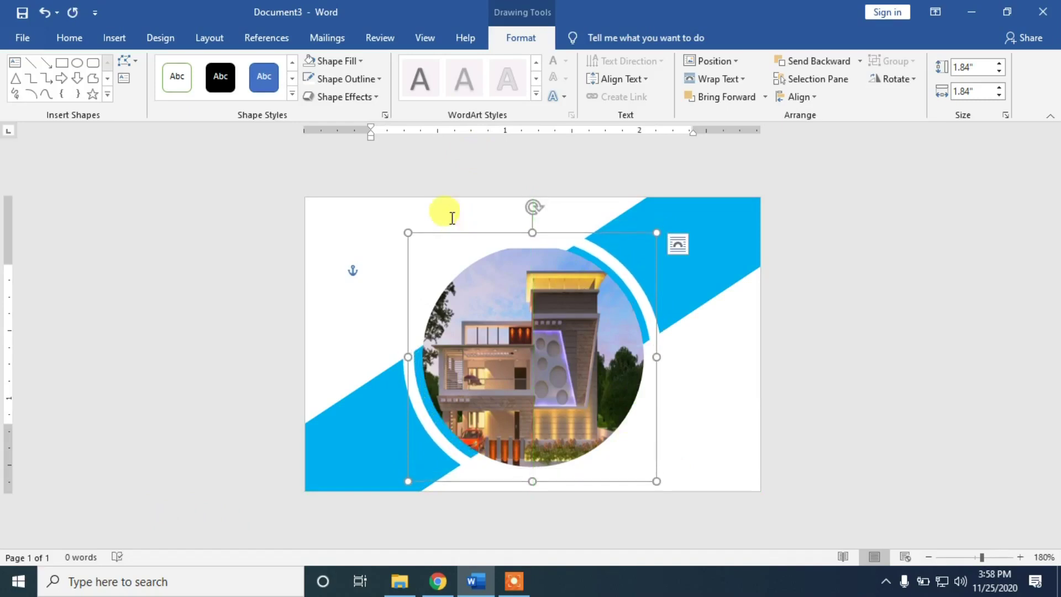
pyautogui.click(379, 78)
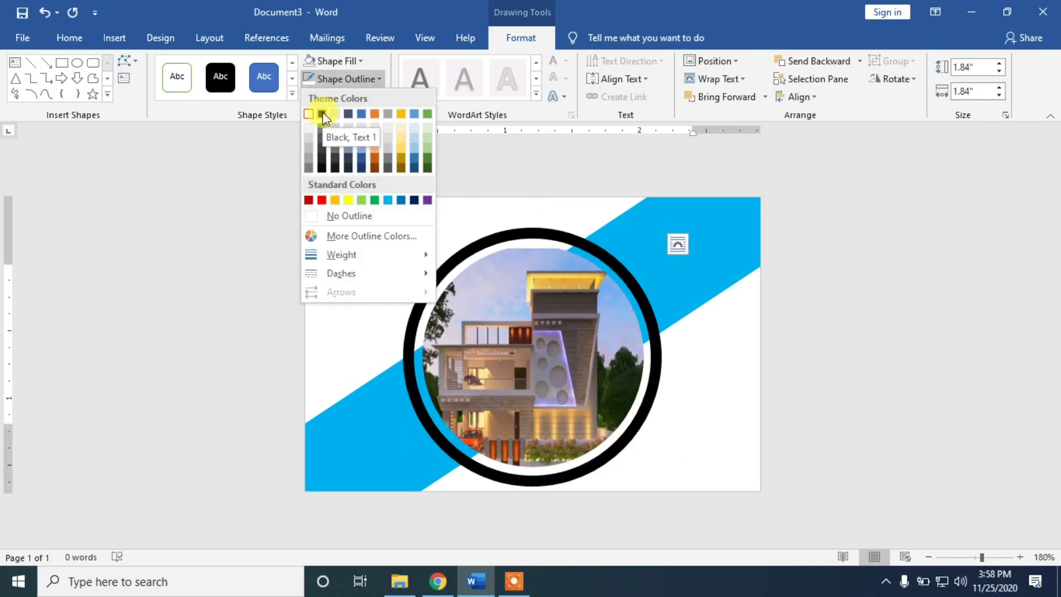
pyautogui.click(324, 151)
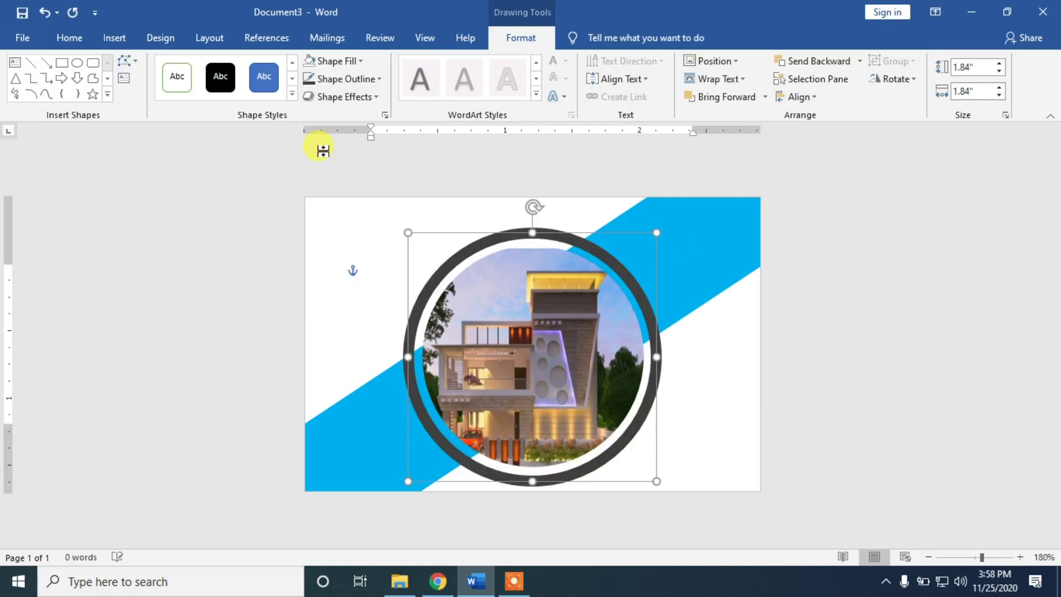
pyautogui.hotkey('ctrl', 'Right')
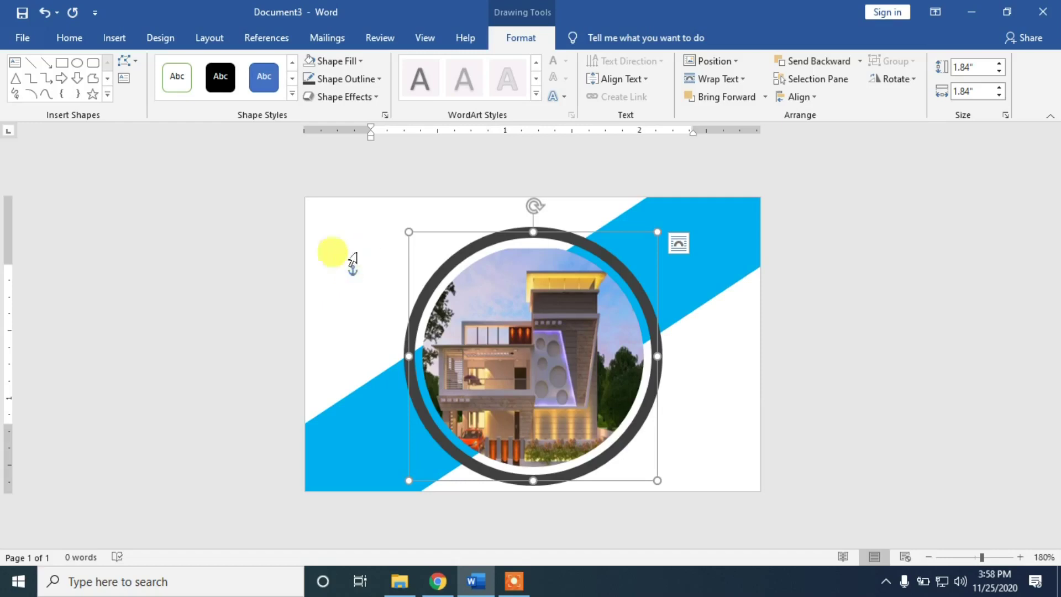
pyautogui.hotkey('ctrl', 'a')
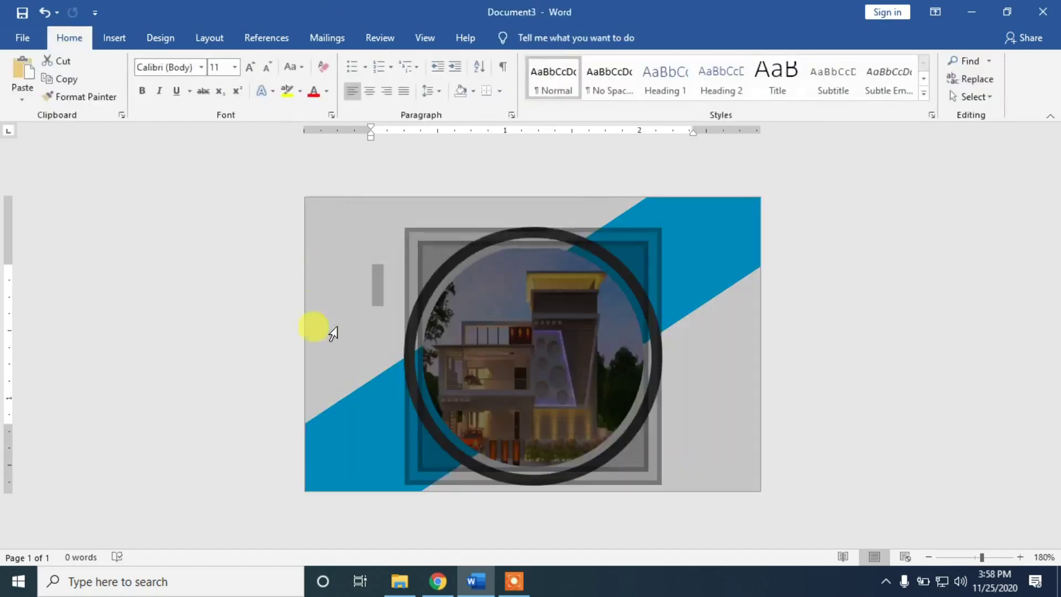
# Step: Insert a WordArt box on the card's right, set it to 28 pt, and type the business phone number
pyautogui.click(114, 38)
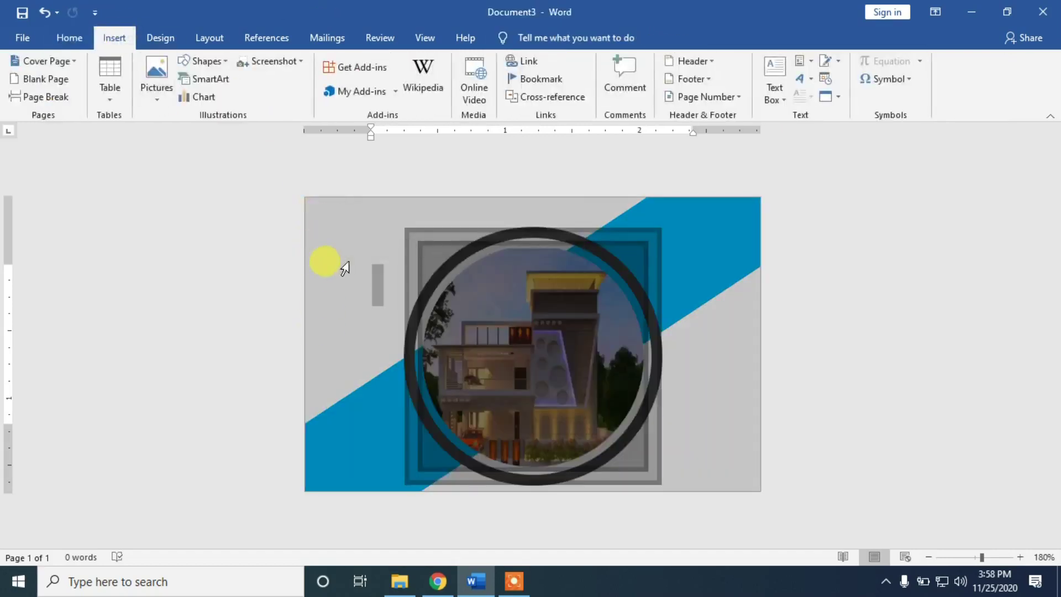
pyautogui.click(720, 401)
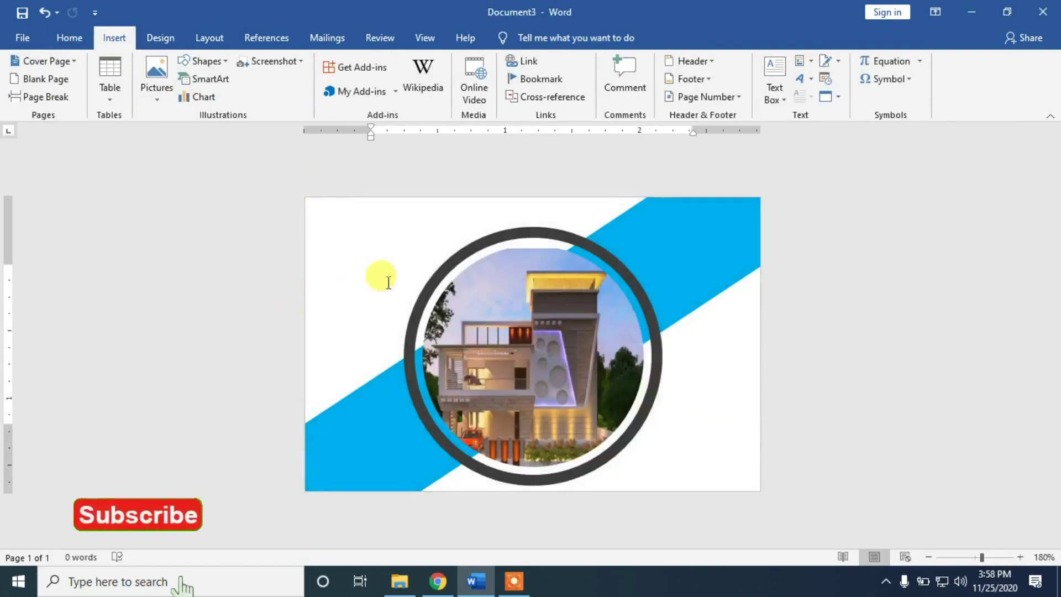
pyautogui.click(808, 81)
pyautogui.click(814, 110)
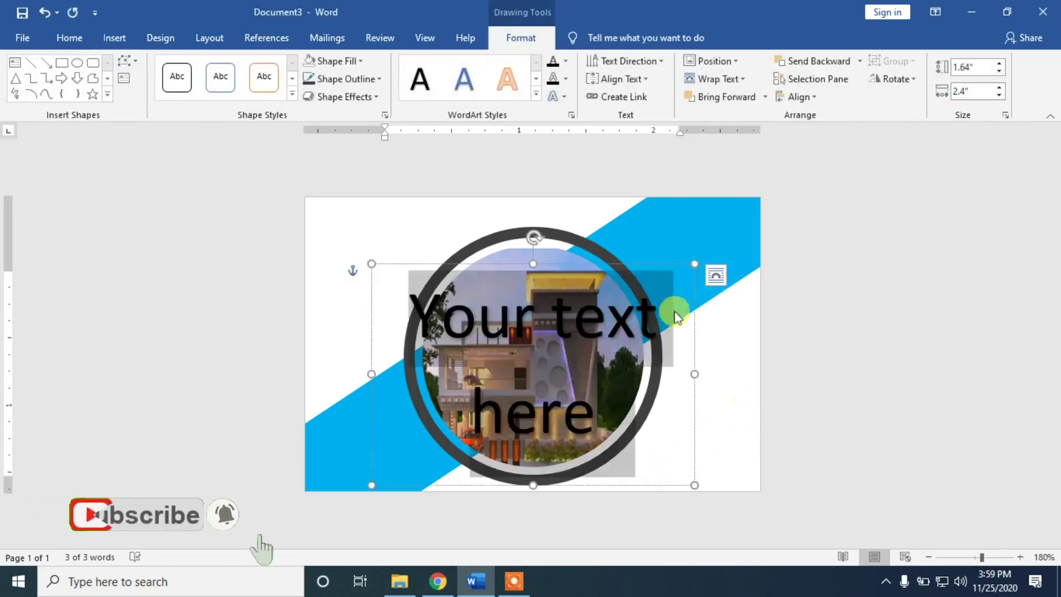
pyautogui.moveTo(667, 255); pyautogui.dragTo(715, 387)
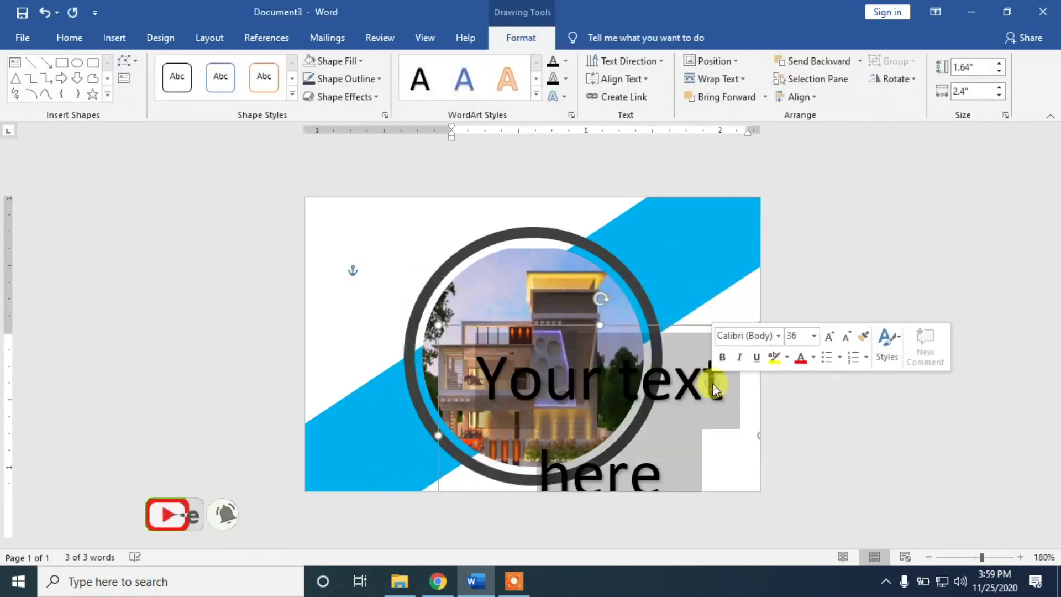
pyautogui.click(73, 39)
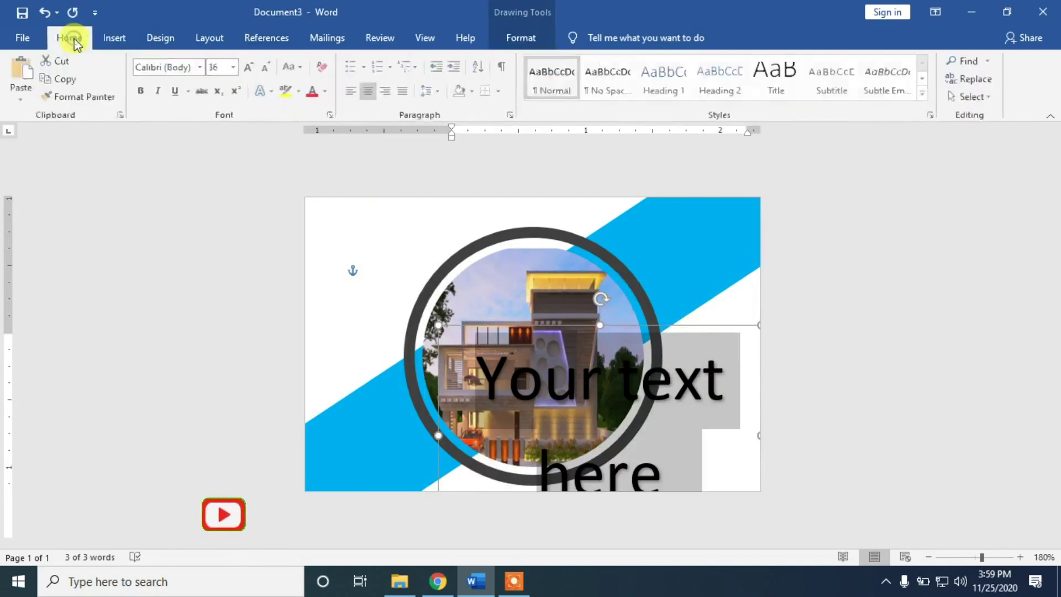
pyautogui.click(267, 67)
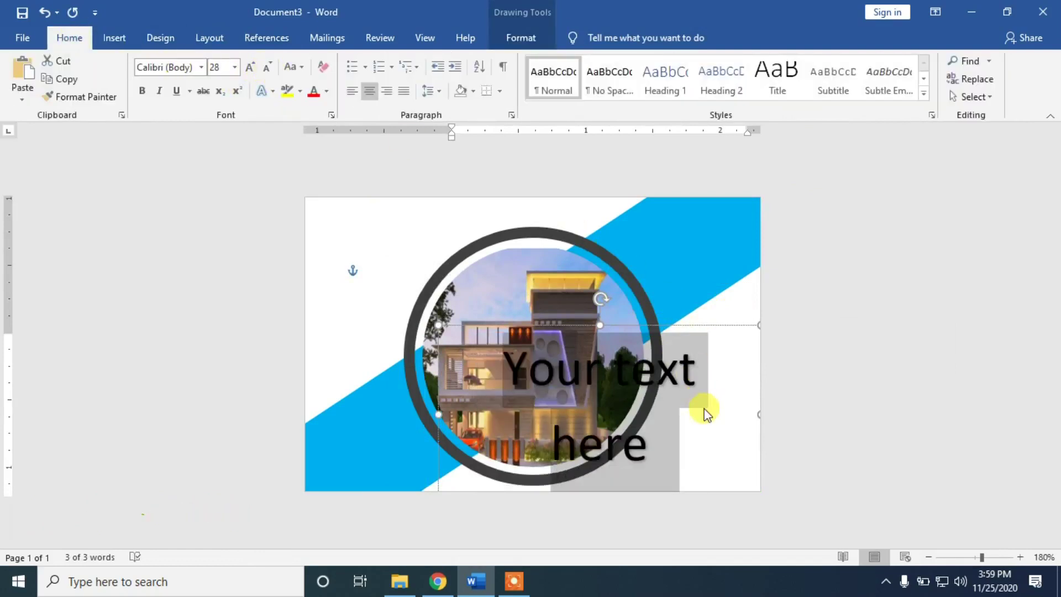
pyautogui.press('Delete')
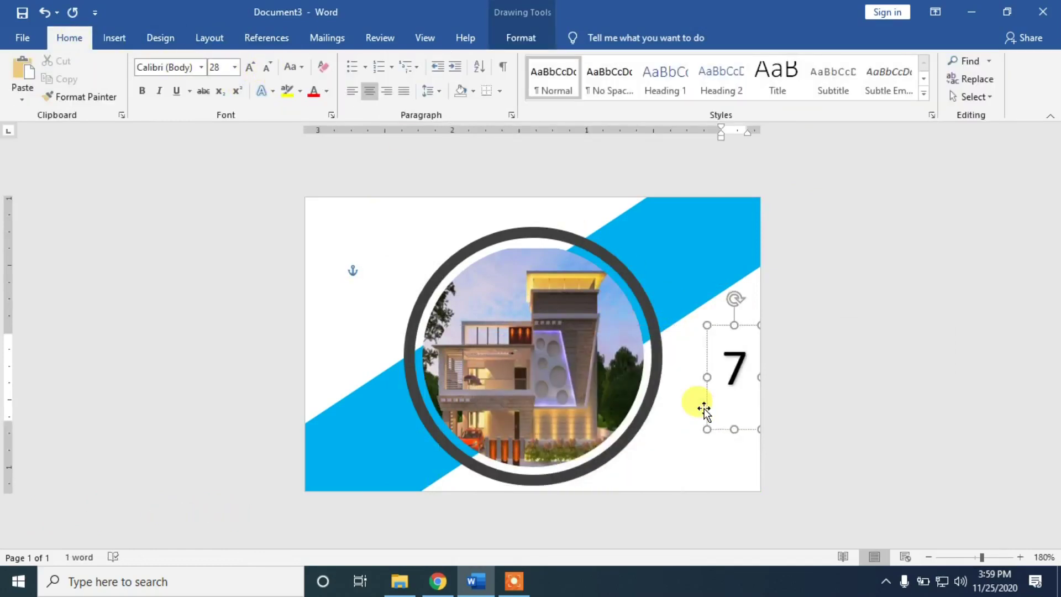
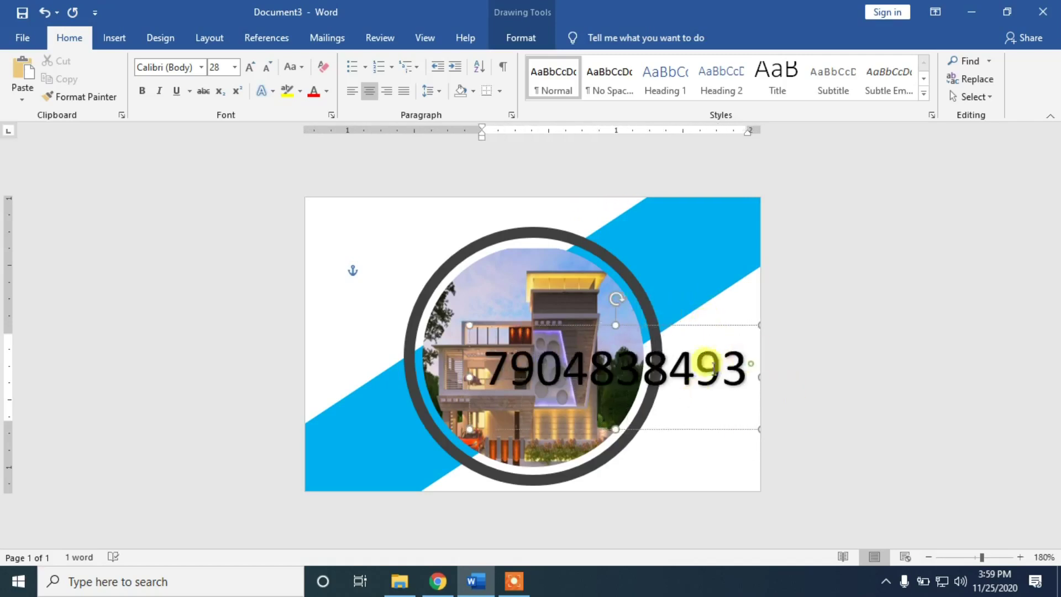
# Step: Shrink the phone number text to 16 pt and move its box toward the card's bottom
pyautogui.moveTo(715, 369); pyautogui.dragTo(467, 356)
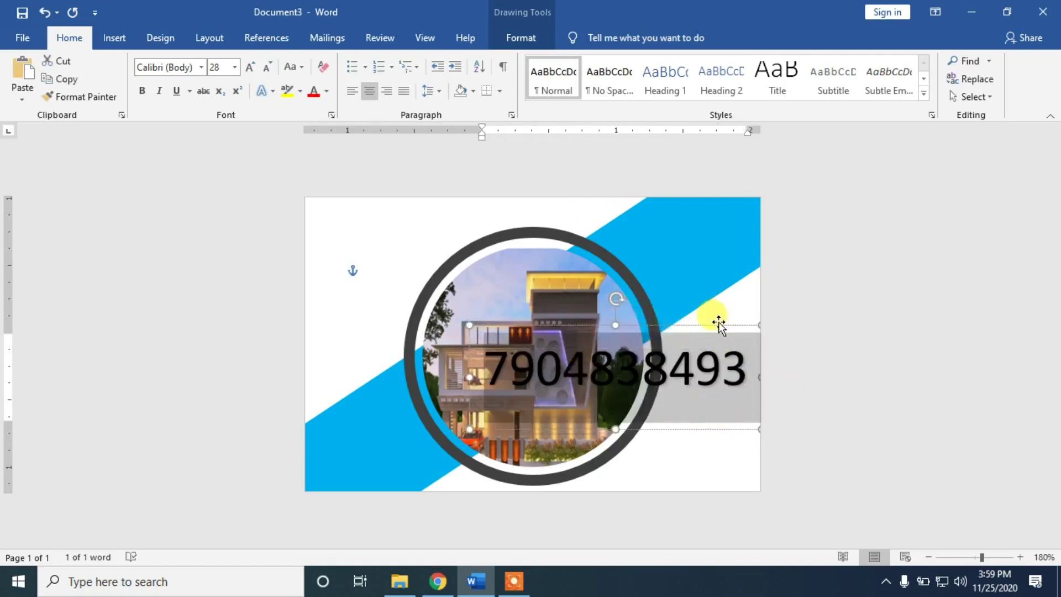
pyautogui.moveTo(719, 323); pyautogui.dragTo(720, 422)
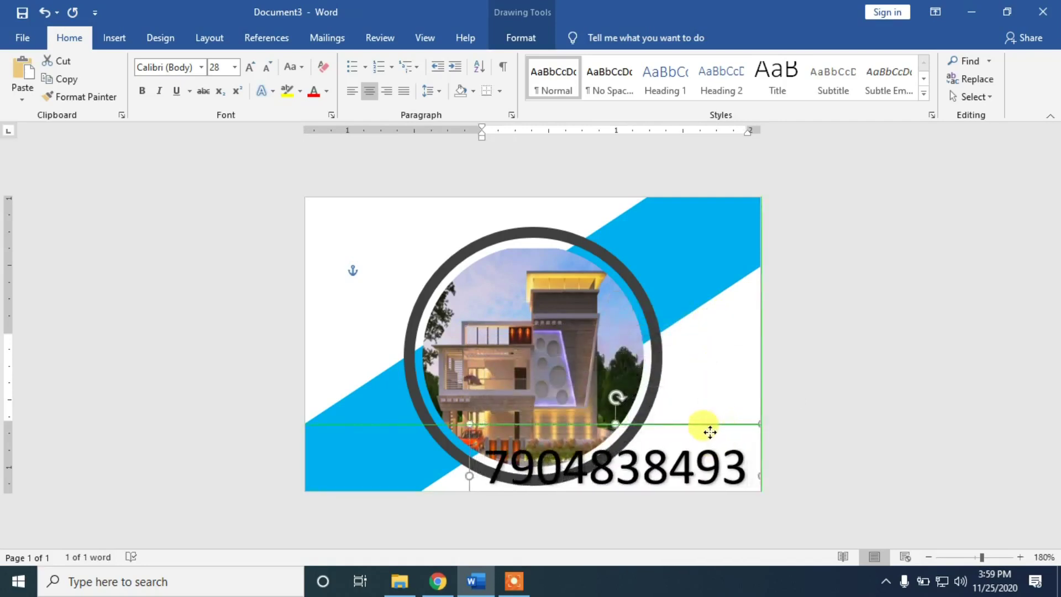
pyautogui.moveTo(467, 423); pyautogui.dragTo(516, 423)
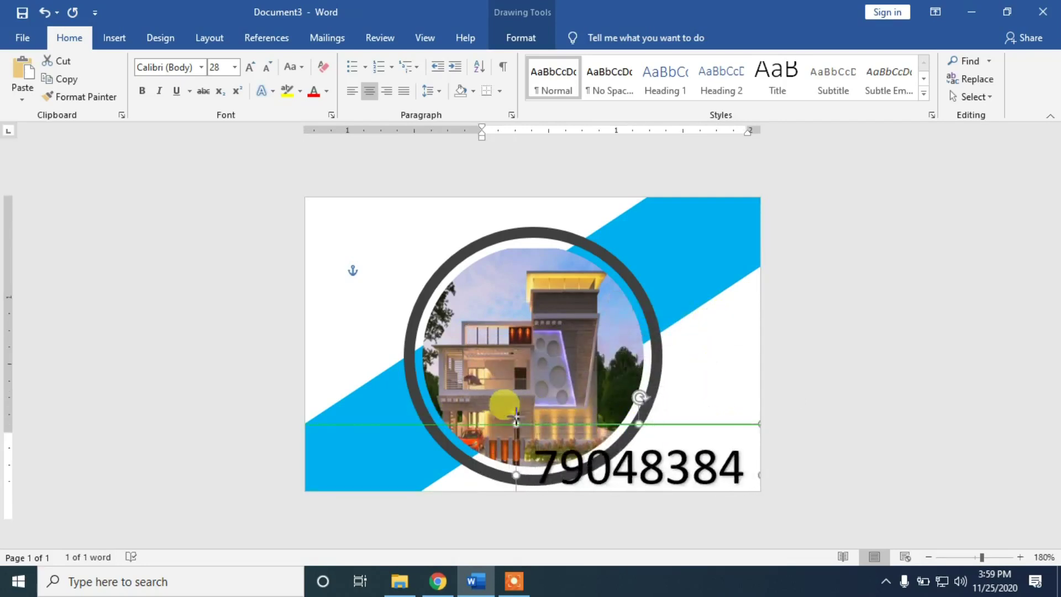
pyautogui.click(796, 434)
pyautogui.click(796, 434)
pyautogui.click(796, 434)
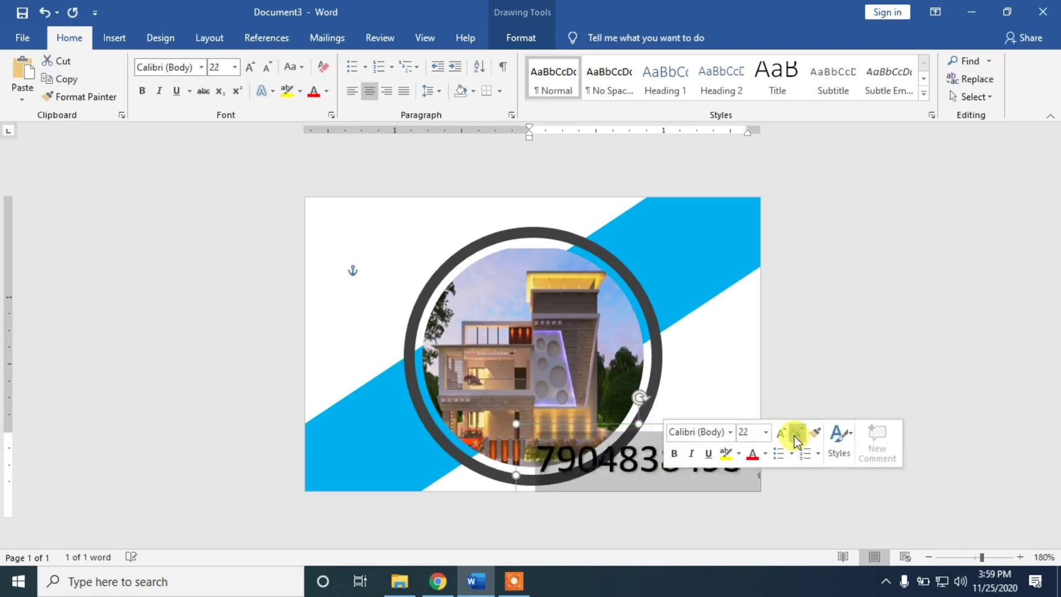
pyautogui.click(796, 434)
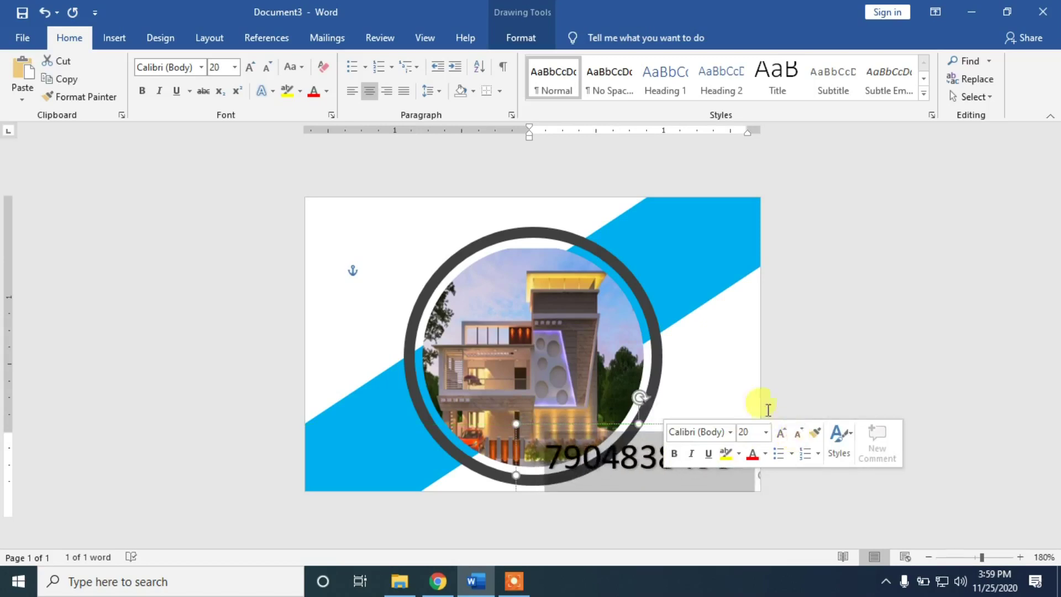
pyautogui.click(769, 410)
pyautogui.click(661, 423)
pyautogui.moveTo(661, 423)
pyautogui.mouseDown()
pyautogui.moveTo(681, 443)
pyautogui.moveTo(611, 418)
pyautogui.mouseUp()
pyautogui.click(790, 414)
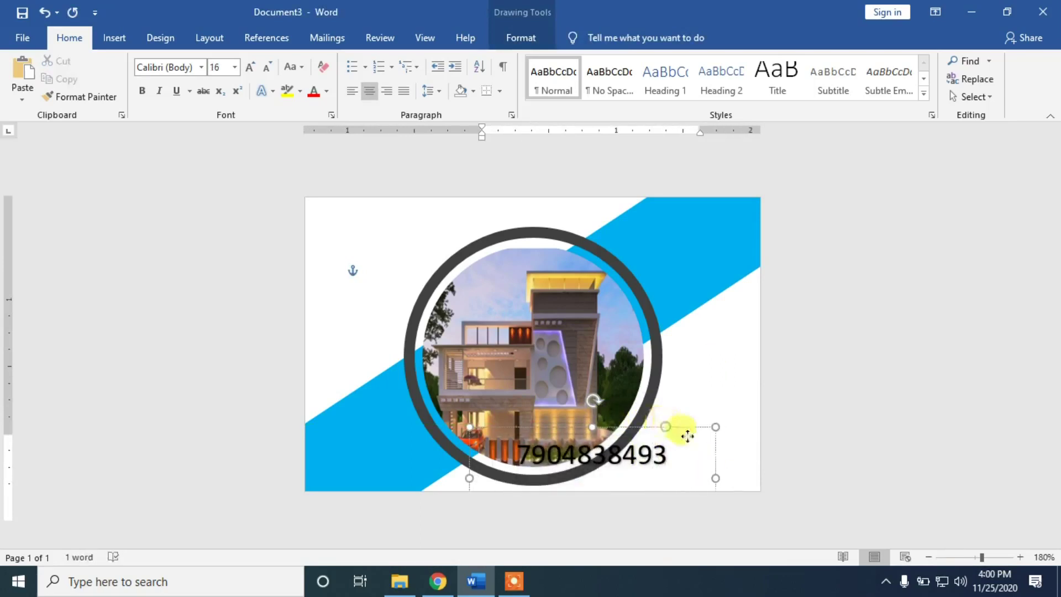
# Step: Position the number box neatly in the card's bottom-right corner
pyautogui.moveTo(653, 463); pyautogui.dragTo(661, 482)
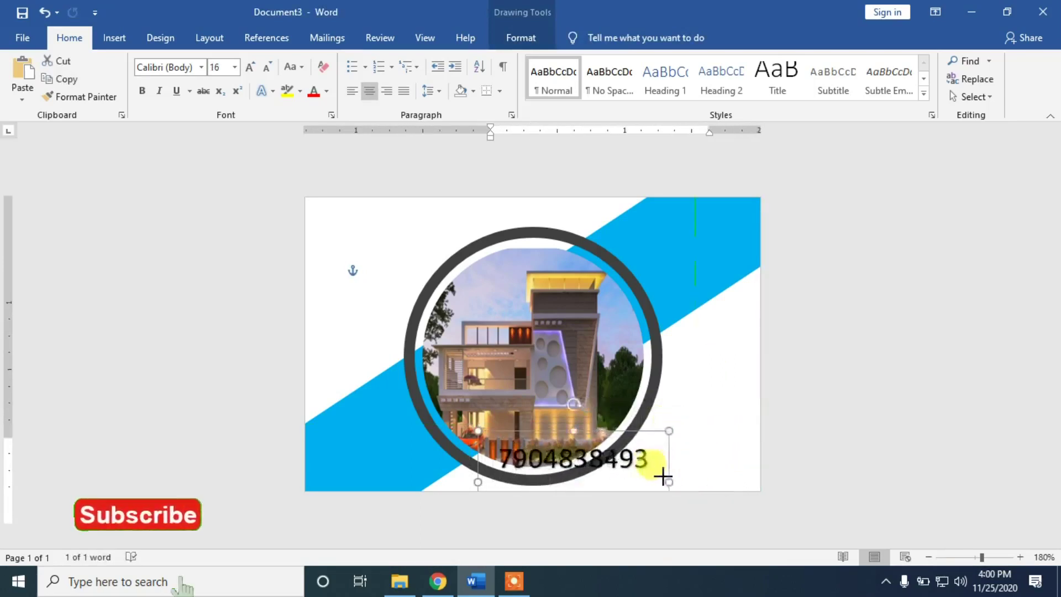
pyautogui.moveTo(602, 431)
pyautogui.mouseDown()
pyautogui.moveTo(646, 395)
pyautogui.moveTo(641, 382)
pyautogui.mouseUp()
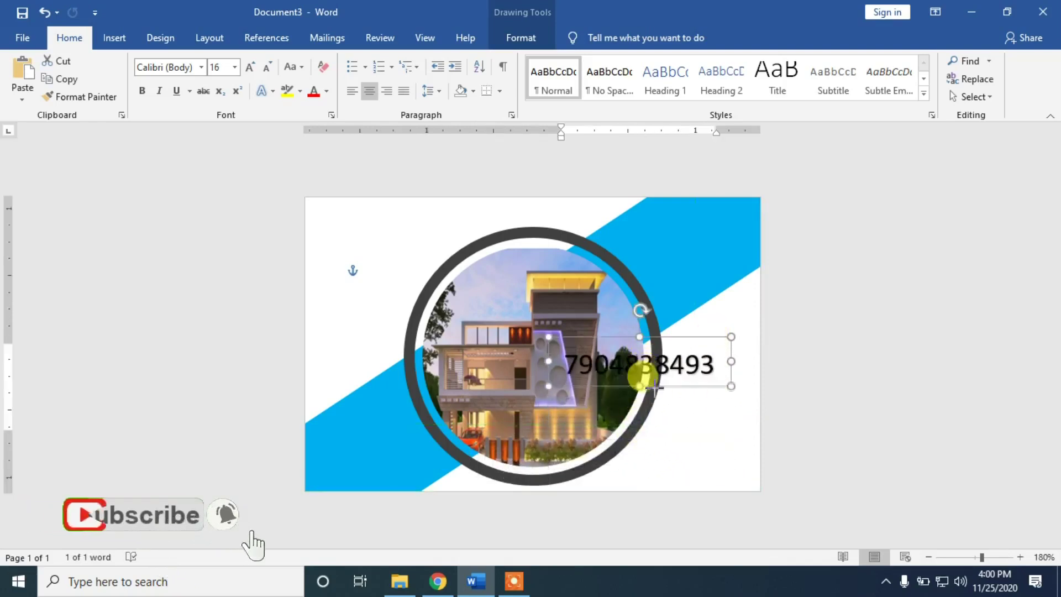
pyautogui.moveTo(709, 360); pyautogui.dragTo(728, 443)
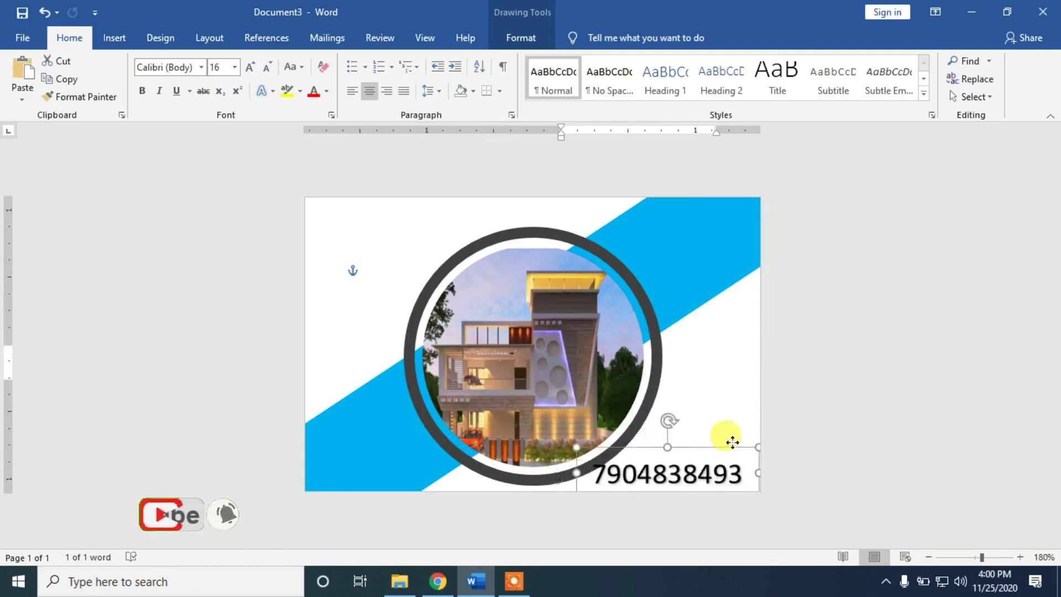
pyautogui.hotkey('ctrl', 'Right')
pyautogui.hotkey('ctrl', 'Right')
pyautogui.hotkey('ctrl', 'Right')
pyautogui.hotkey('ctrl', 'Right')
pyautogui.hotkey('ctrl', 'Right')
pyautogui.hotkey('ctrl', 'Right')
pyautogui.hotkey('ctrl', 'Right')
pyautogui.hotkey('ctrl', 'Right')
pyautogui.hotkey('ctrl', 'Right')
pyautogui.hotkey('ctrl', 'Right')
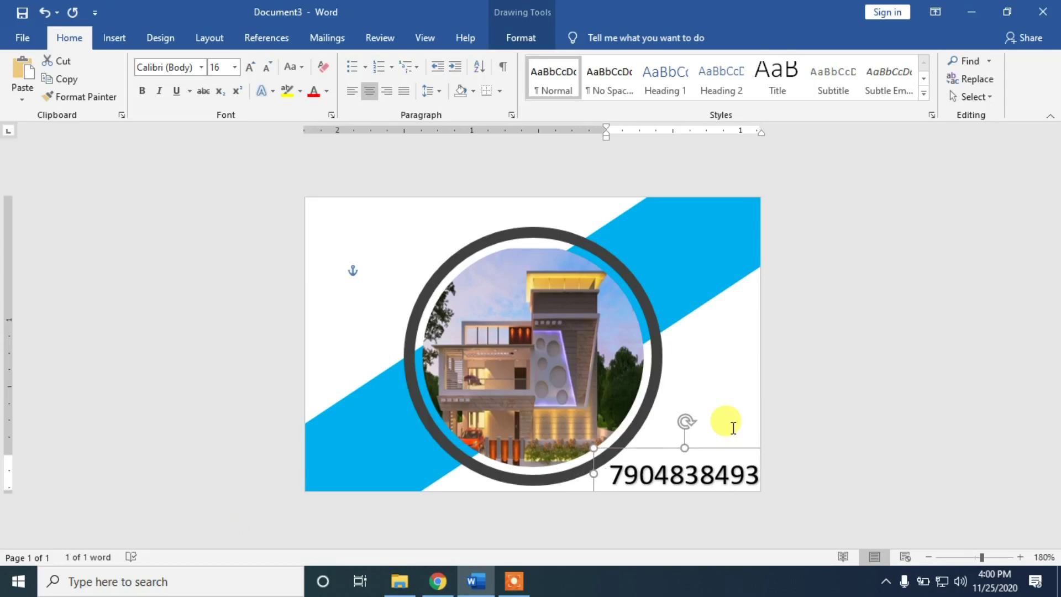
pyautogui.hotkey('ctrl', 'Left')
pyautogui.click(738, 375)
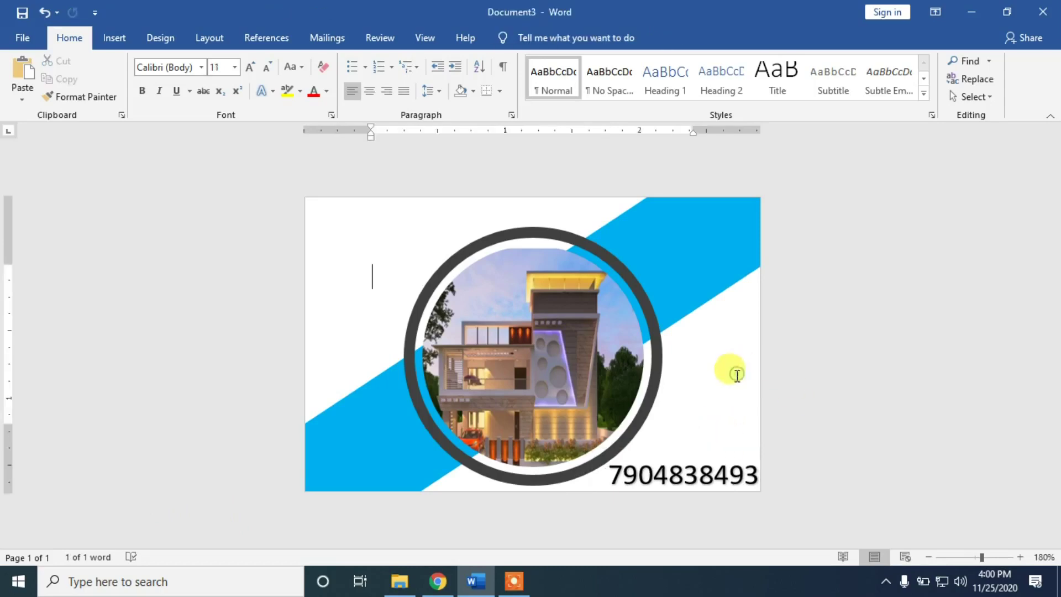
# Step: Copy the phone number text box and paste a duplicate
pyautogui.click(707, 479)
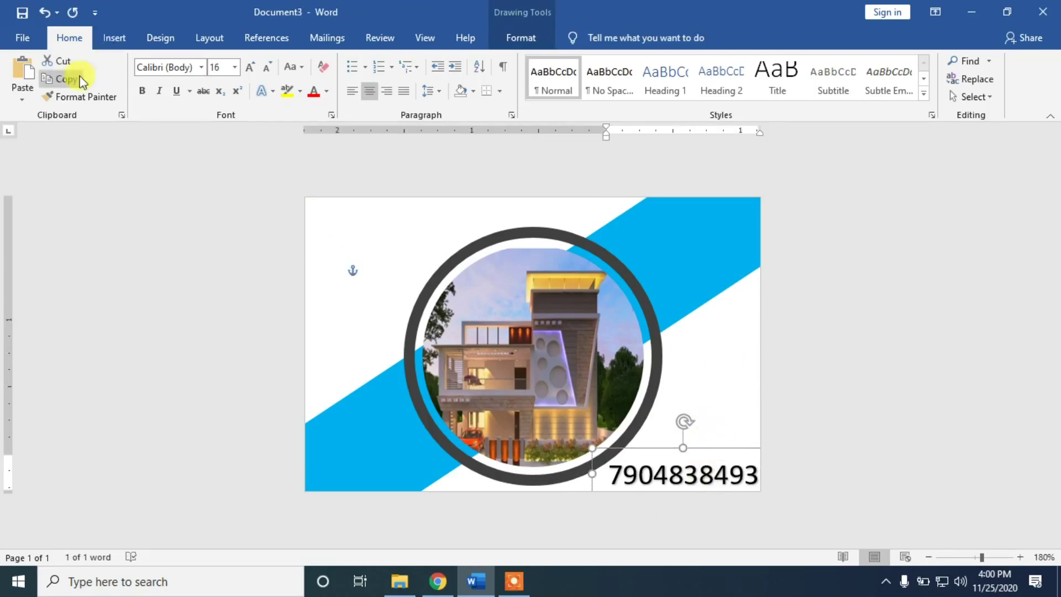
pyautogui.click(56, 79)
pyautogui.click(23, 75)
# Step: Move the pasted copy to the top-left corner and set its font to Wide Latin
pyautogui.click(705, 459)
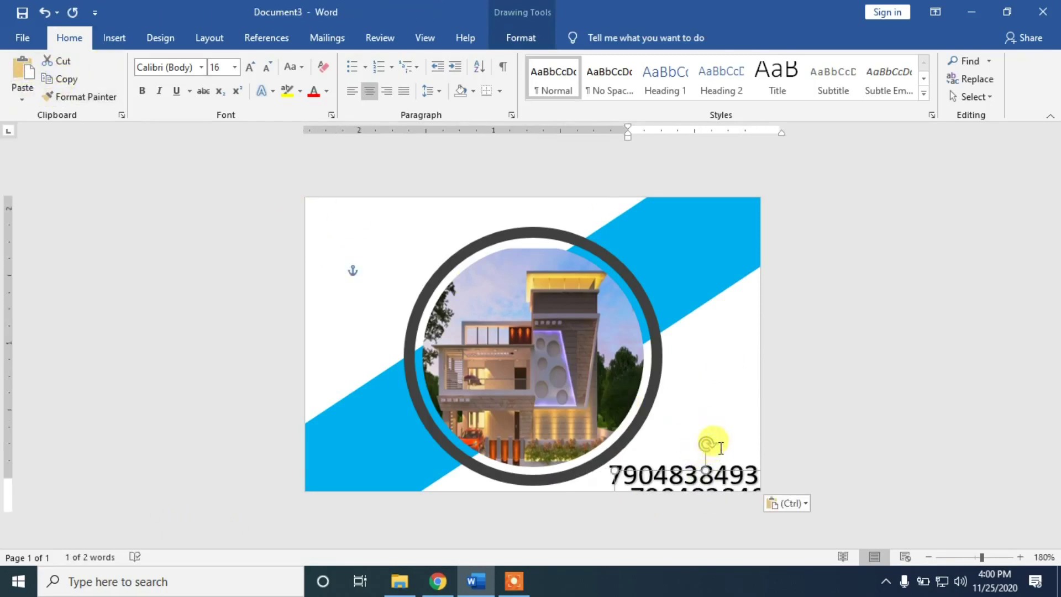
pyautogui.moveTo(721, 446)
pyautogui.mouseDown()
pyautogui.moveTo(554, 274)
pyautogui.moveTo(408, 208)
pyautogui.mouseUp()
pyautogui.doubleClick(411, 230)
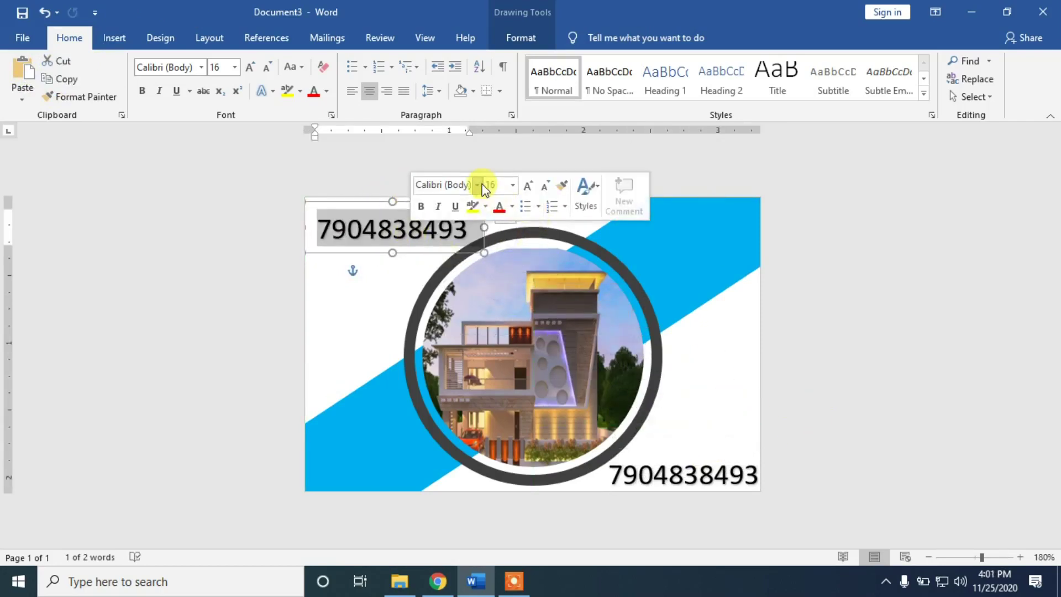
pyautogui.click(478, 186)
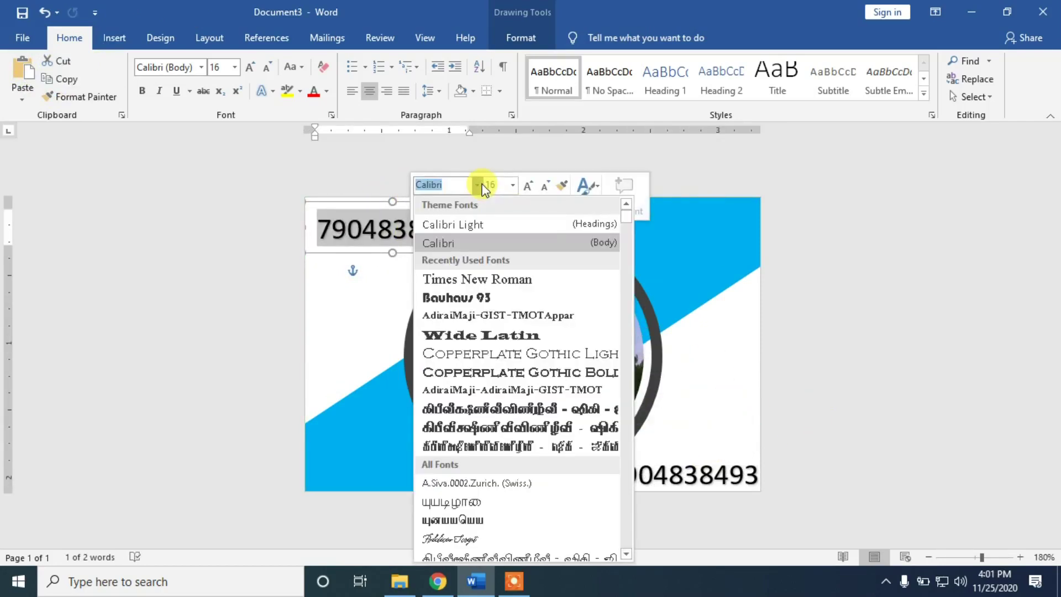
pyautogui.click(473, 294)
pyautogui.write('m')
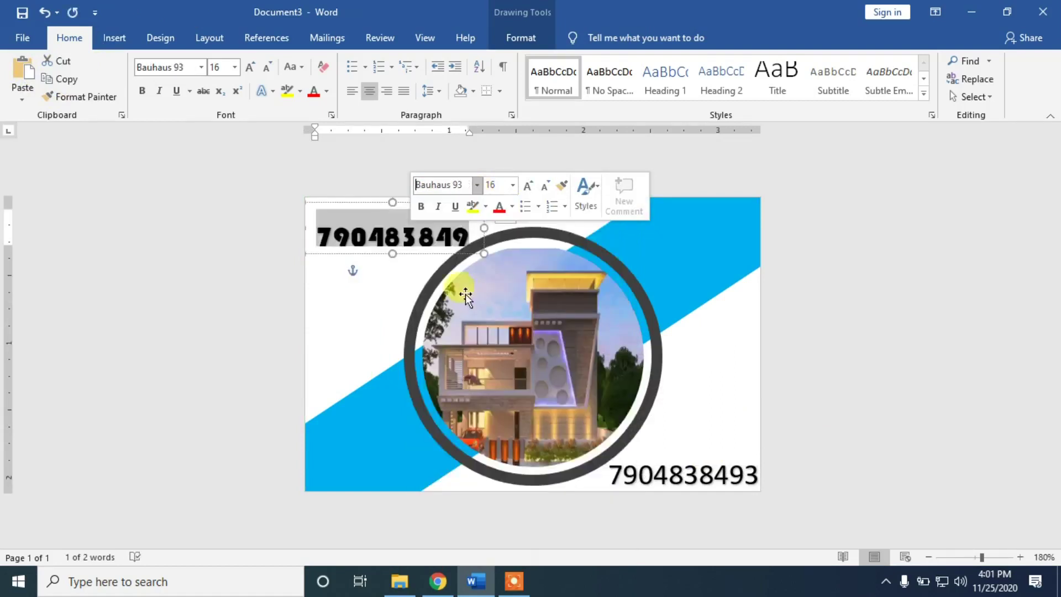
pyautogui.click(479, 185)
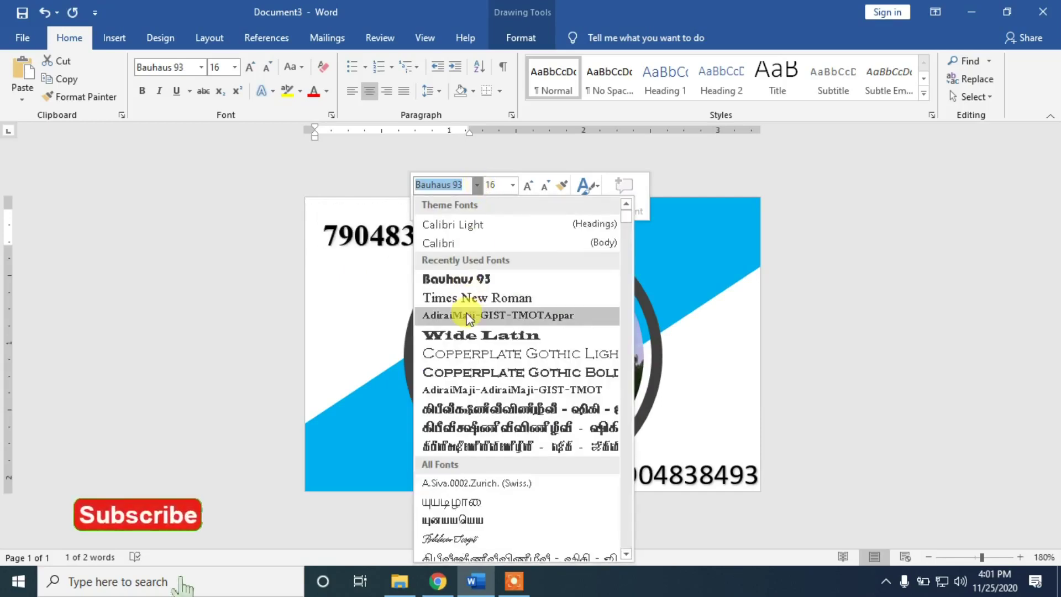
pyautogui.click(481, 339)
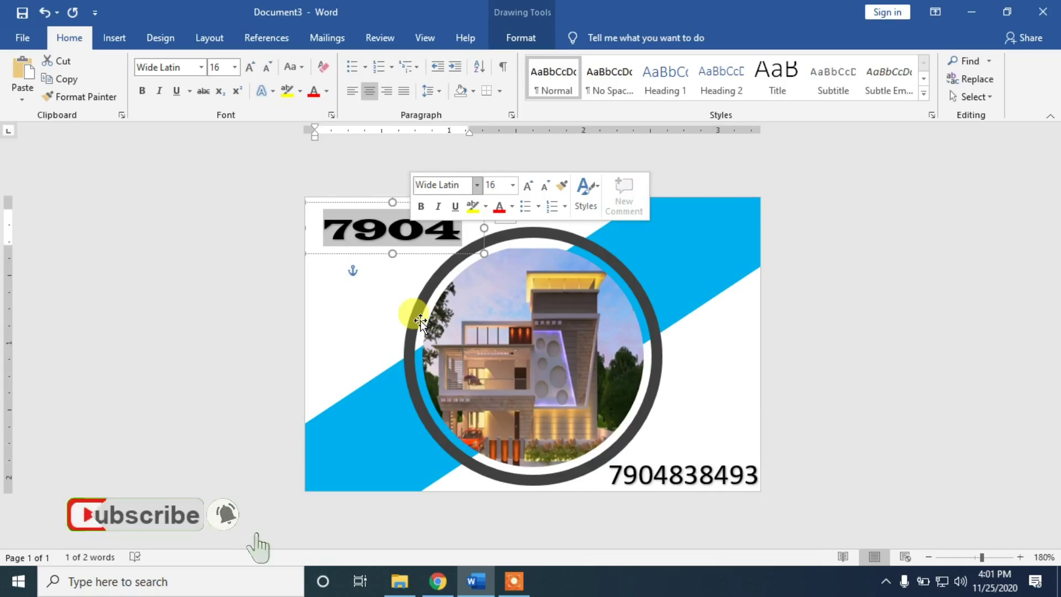
# Step: Replace the copied digits with the text 'MAS'
pyautogui.doubleClick(363, 224)
pyautogui.press('BackSpace')
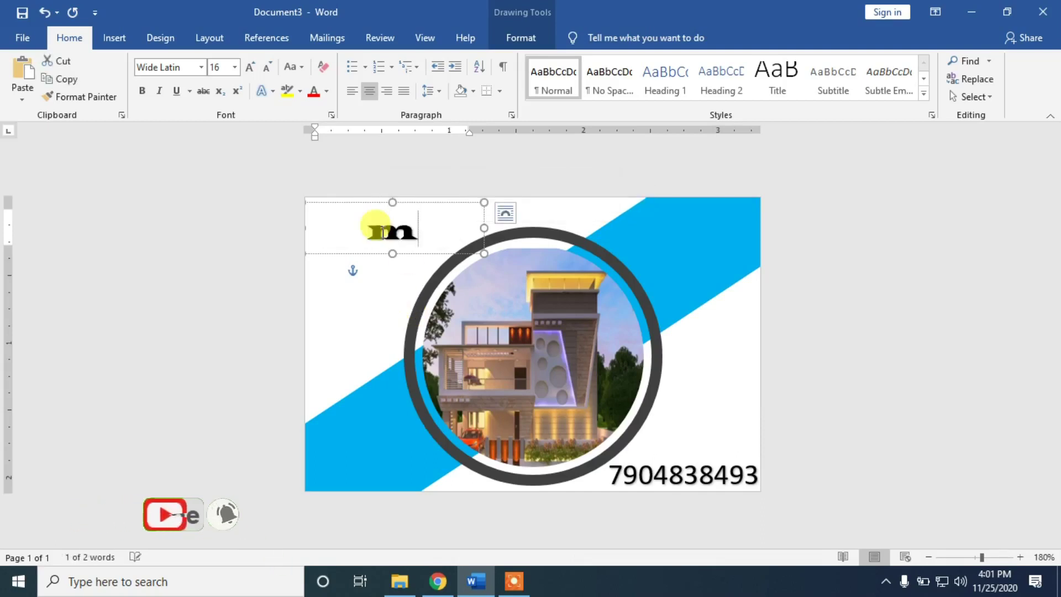
pyautogui.write('mas')
pyautogui.press('BackSpace')
pyautogui.press('BackSpace')
pyautogui.press('BackSpace')
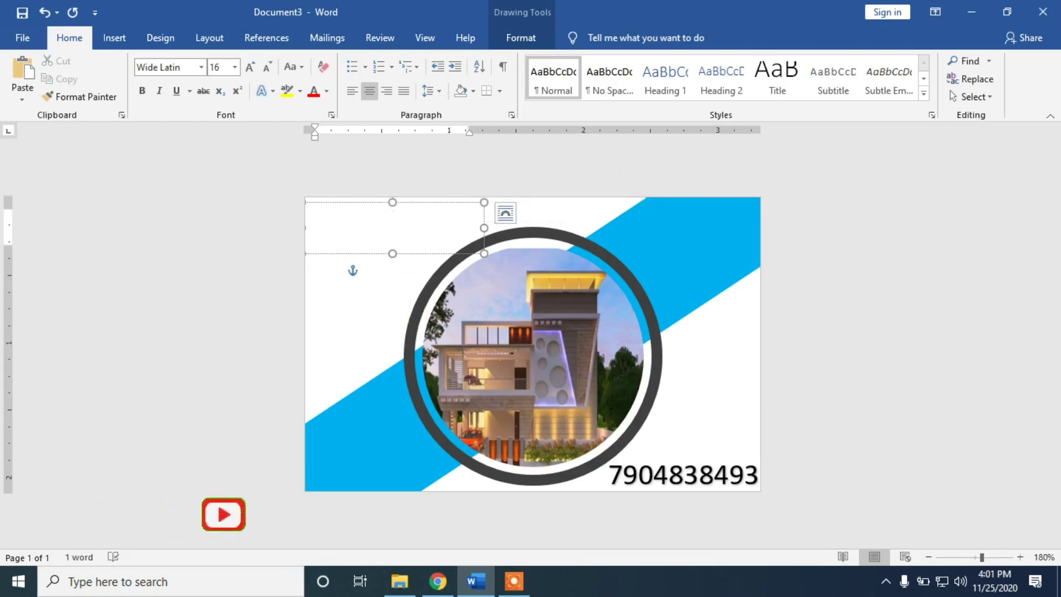
pyautogui.write('MAS')
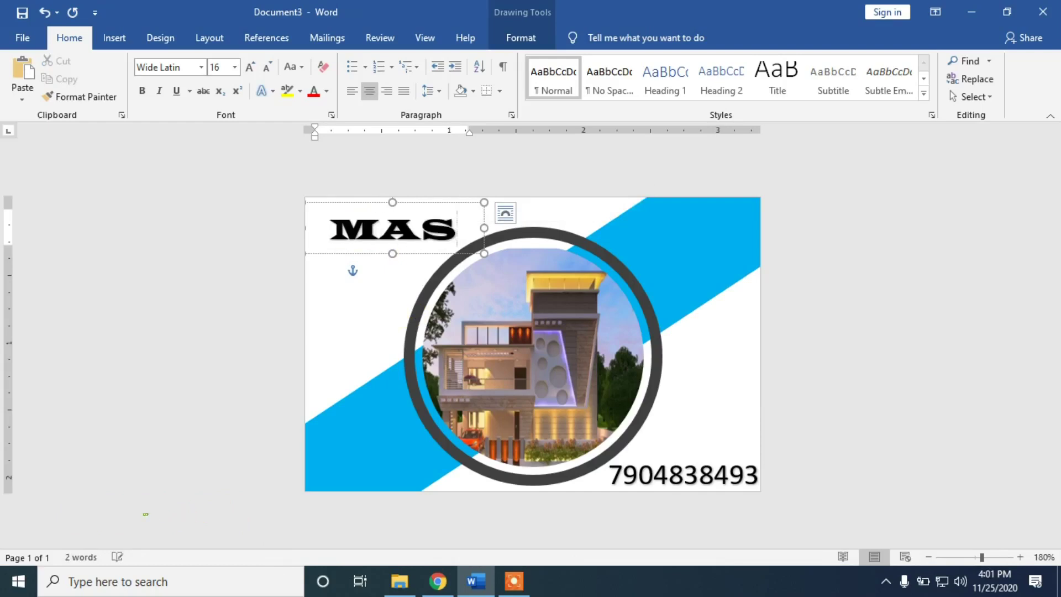
# Step: Make the MAS text red at 18 pt and adjust its box size
pyautogui.moveTo(482, 229); pyautogui.dragTo(463, 228)
pyautogui.doubleClick(407, 230)
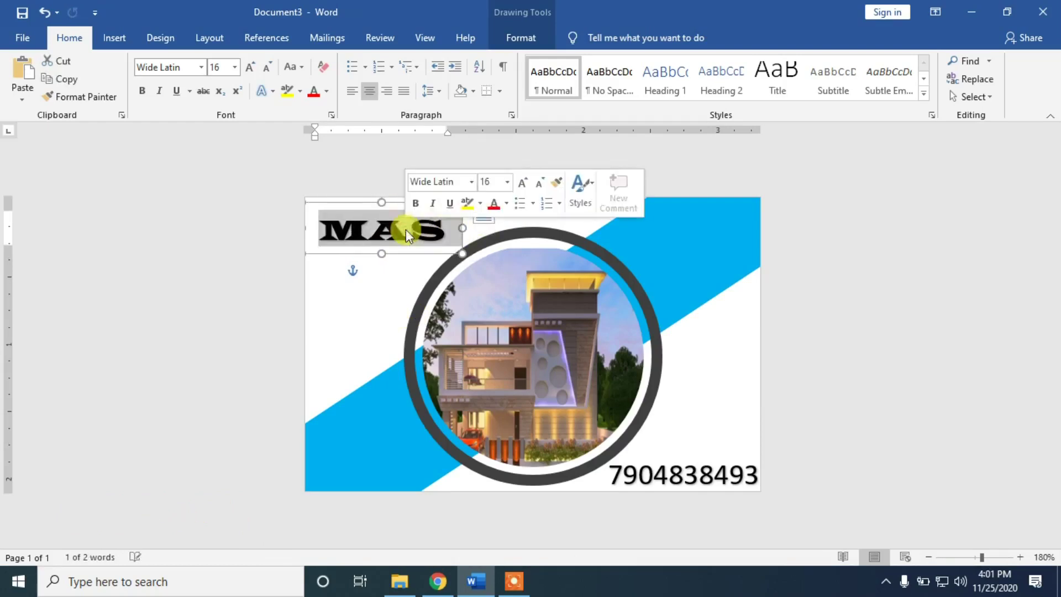
pyautogui.click(494, 204)
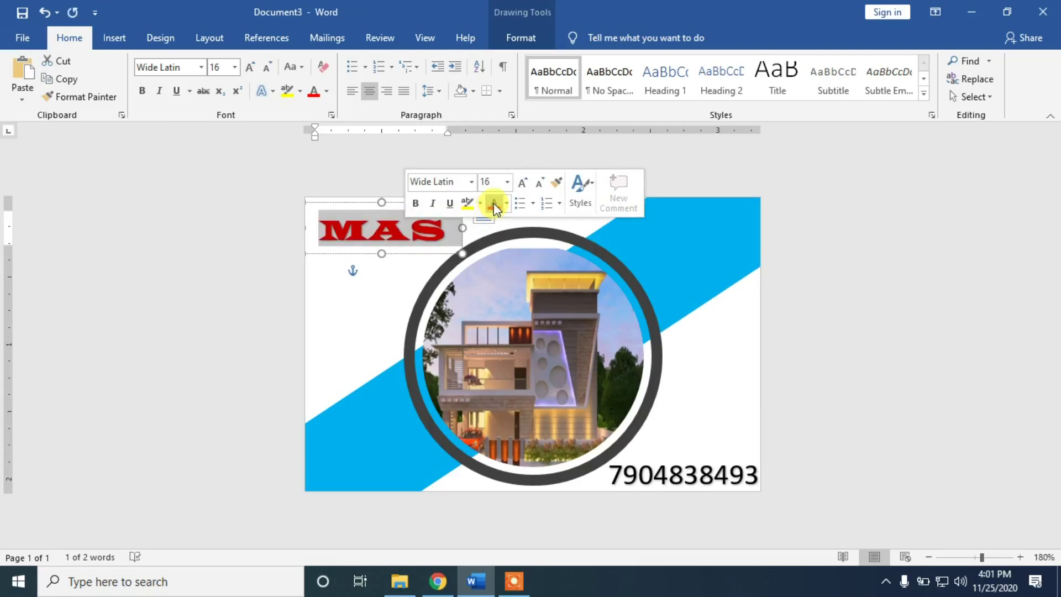
pyautogui.click(350, 203)
pyautogui.moveTo(382, 254); pyautogui.dragTo(381, 264)
pyautogui.doubleClick(409, 226)
pyautogui.click(523, 188)
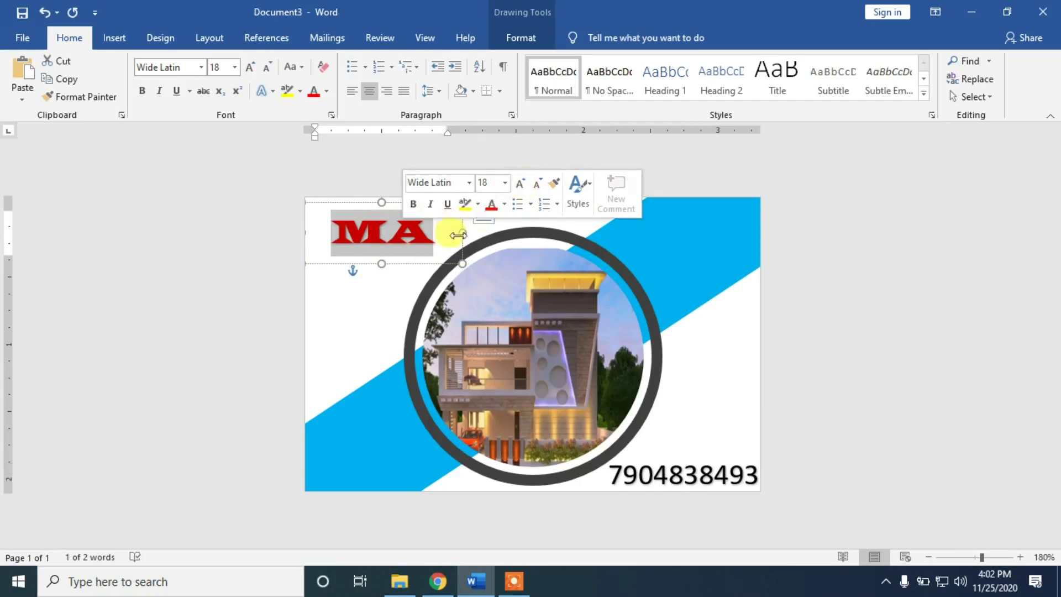
# Step: Fit the MAS box tightly into the card's top-left corner, then copy it
pyautogui.moveTo(462, 232); pyautogui.dragTo(476, 235)
pyautogui.moveTo(439, 201); pyautogui.dragTo(410, 202)
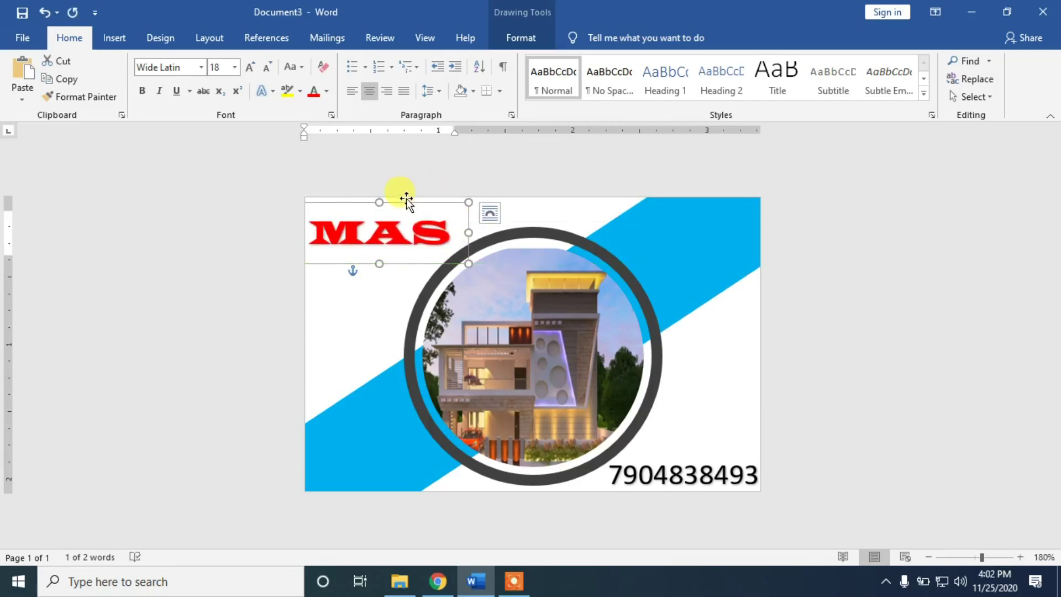
pyautogui.hotkey('ctrl', 'Up')
pyautogui.hotkey('ctrl', 'Up')
pyautogui.hotkey('ctrl', 'Up')
pyautogui.hotkey('ctrl', 'Up')
pyautogui.hotkey('ctrl', 'Up')
pyautogui.hotkey('ctrl', 'Up')
pyautogui.hotkey('ctrl', 'Up')
pyautogui.hotkey('ctrl', 'Up')
pyautogui.hotkey('ctrl', 'Up')
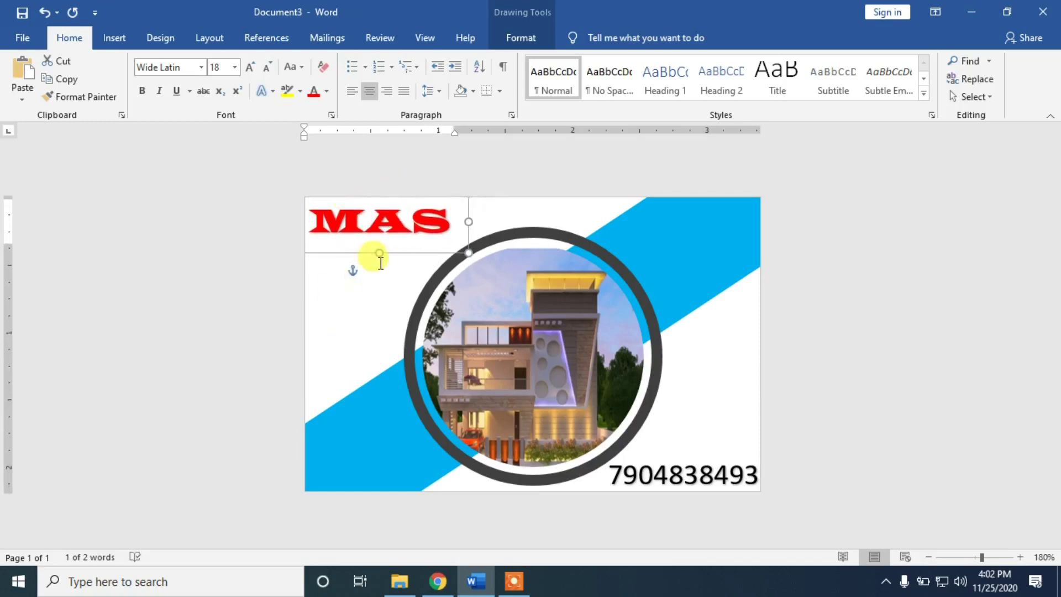
pyautogui.moveTo(380, 251); pyautogui.dragTo(380, 241)
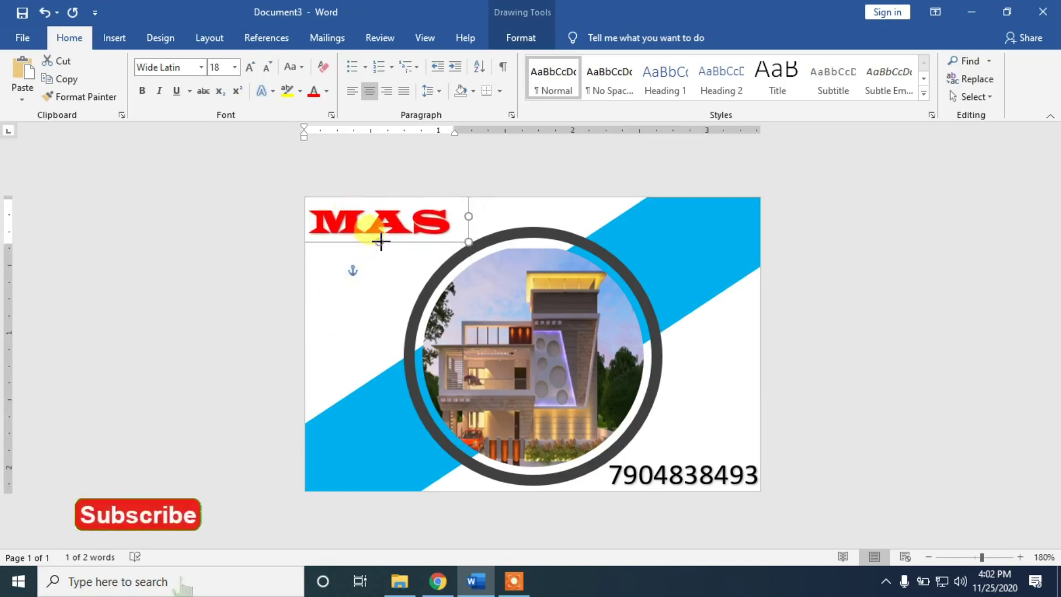
pyautogui.hotkey('ctrl', 'c')
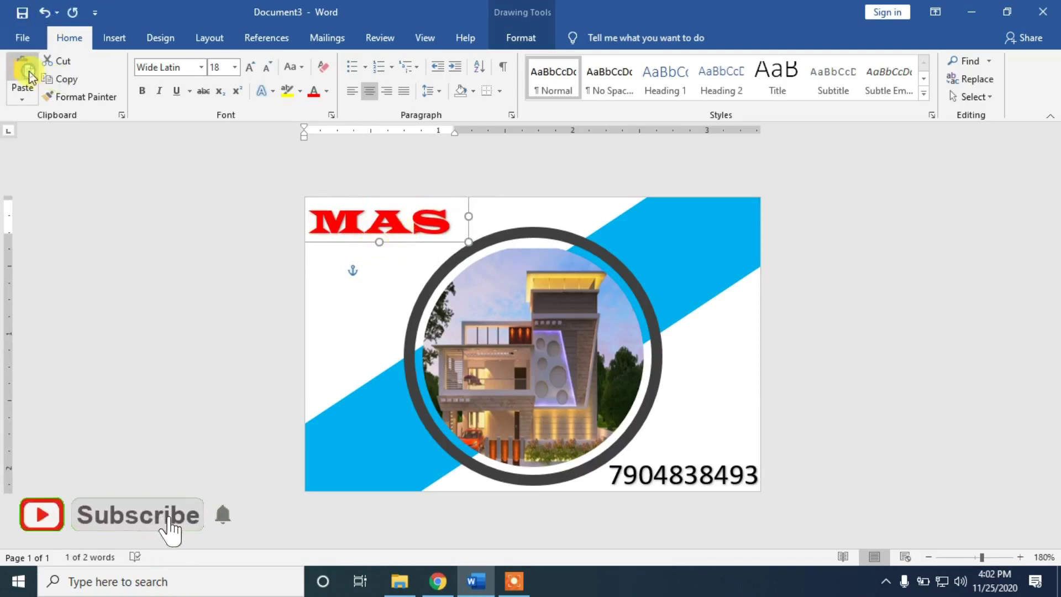
# Step: Paste a MAS copy below it, retype it as BUILDERS in Copperplate Gothic Bold
pyautogui.hotkey('ctrl', 'v')
pyautogui.moveTo(475, 232); pyautogui.dragTo(440, 249)
pyautogui.doubleClick(387, 267)
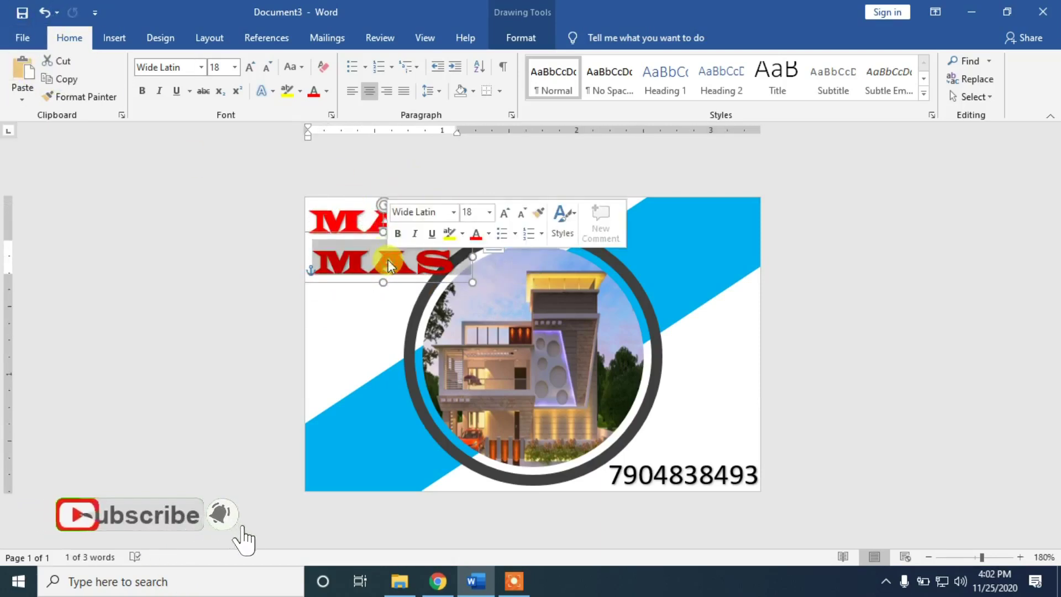
pyautogui.write('BUI')
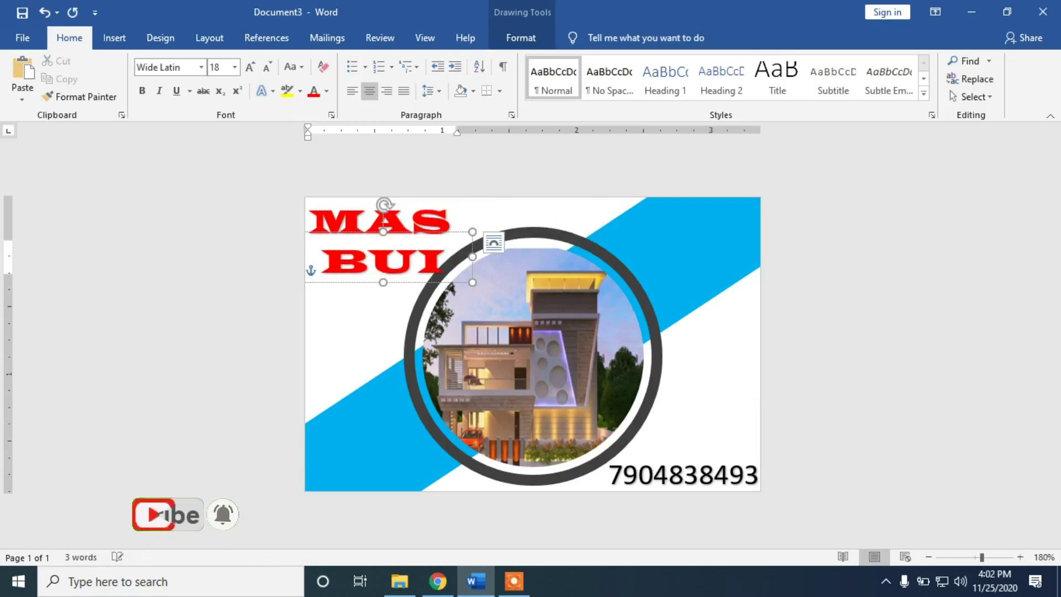
pyautogui.doubleClick(430, 255)
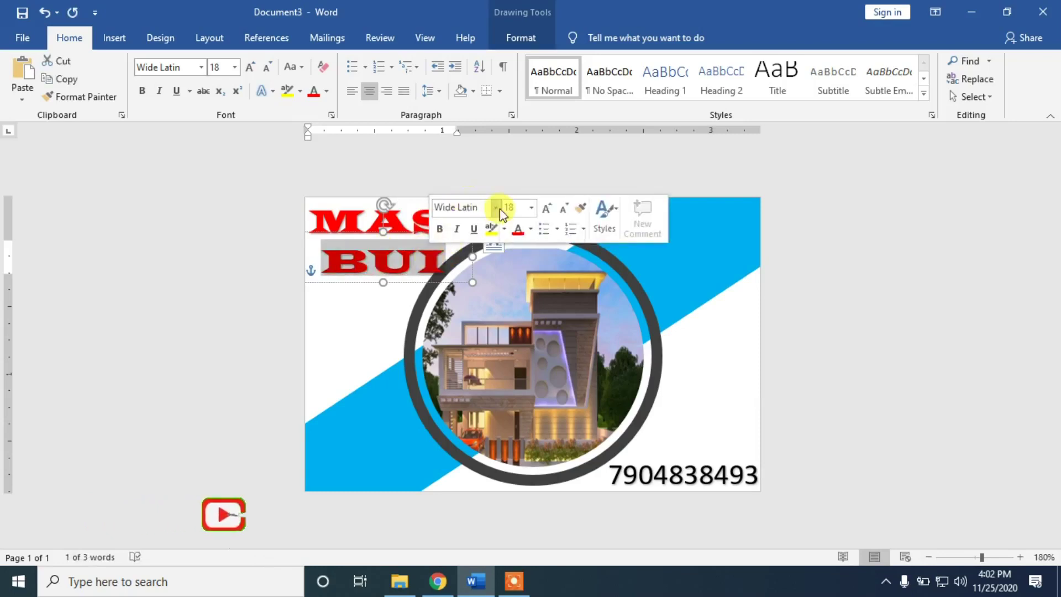
pyautogui.click(496, 208)
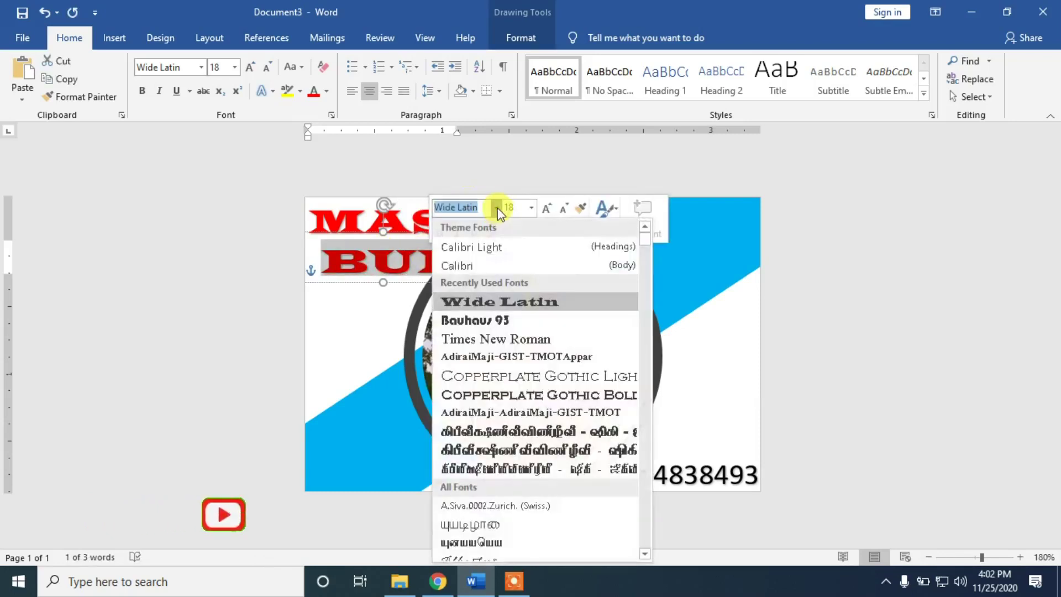
pyautogui.click(498, 396)
# Step: Make BUILDERS green, shrink it to 10 pt and underline it
pyautogui.click(531, 229)
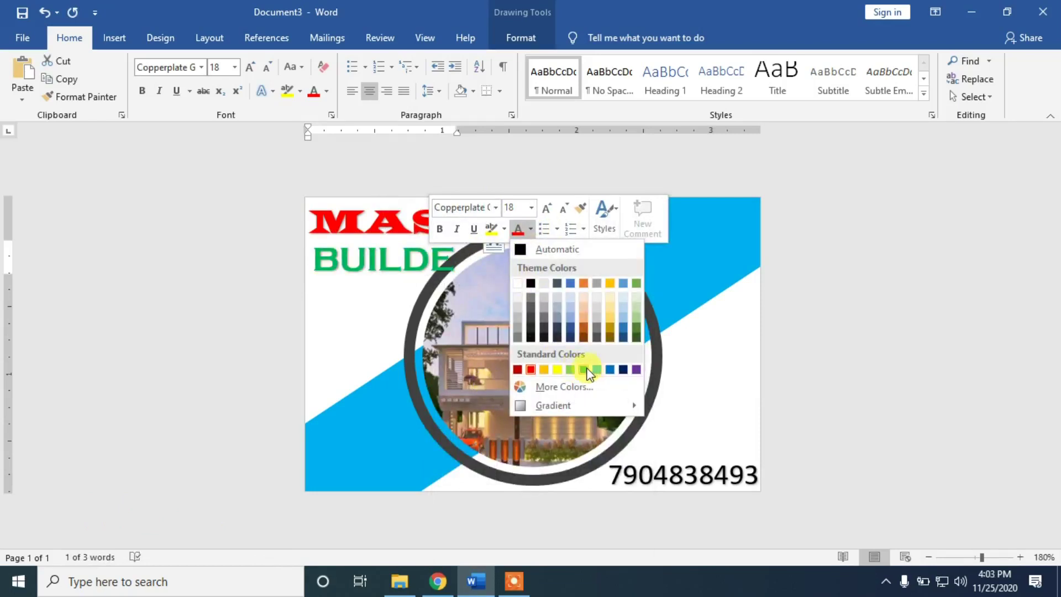
pyautogui.click(577, 373)
pyautogui.click(575, 207)
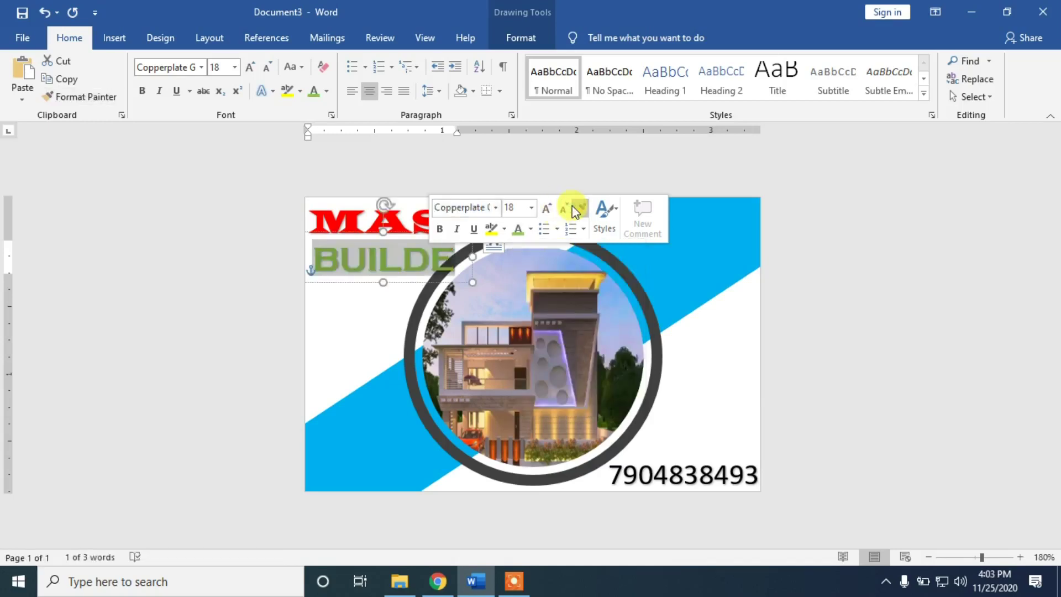
pyautogui.click(565, 209)
pyautogui.click(565, 209)
pyautogui.click(565, 209)
pyautogui.click(564, 208)
pyautogui.click(565, 209)
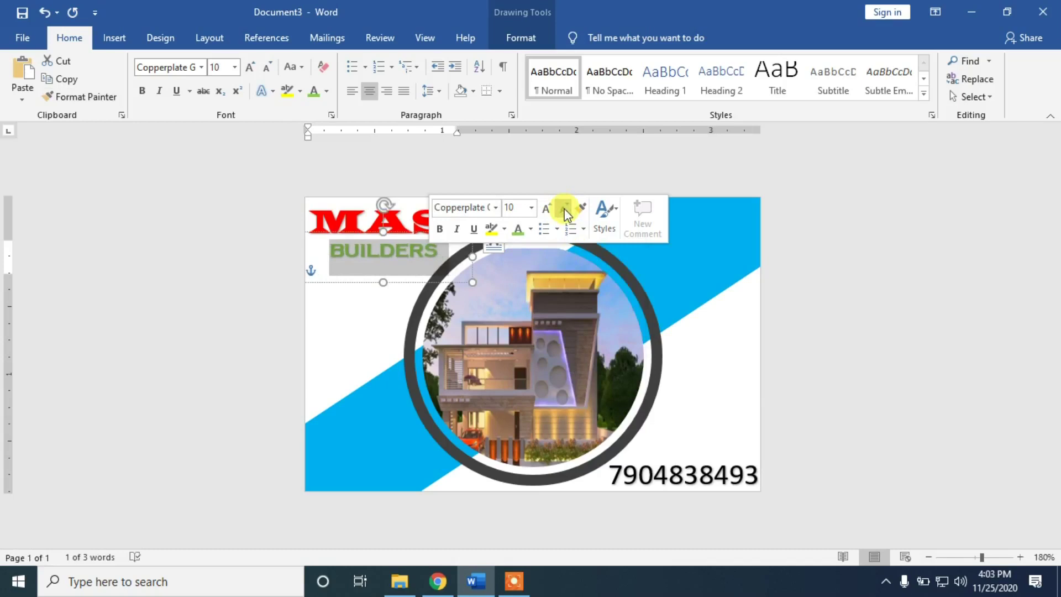
pyautogui.click(474, 229)
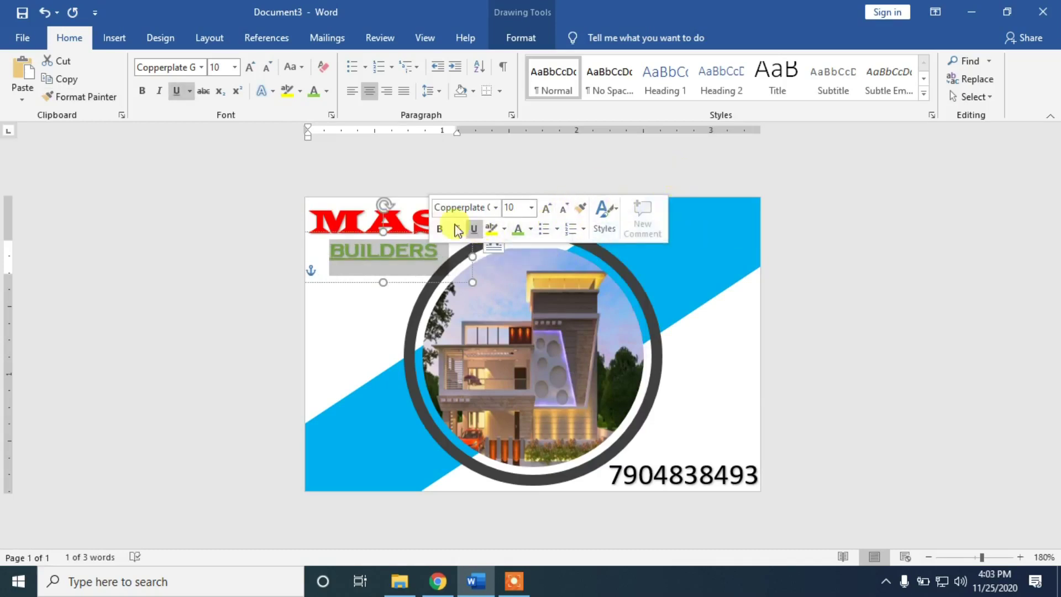
# Step: Undo the accidental paste to restore the lost MAS heading
pyautogui.hotkey('ctrl', 'v')
pyautogui.tripleClick(340, 347)
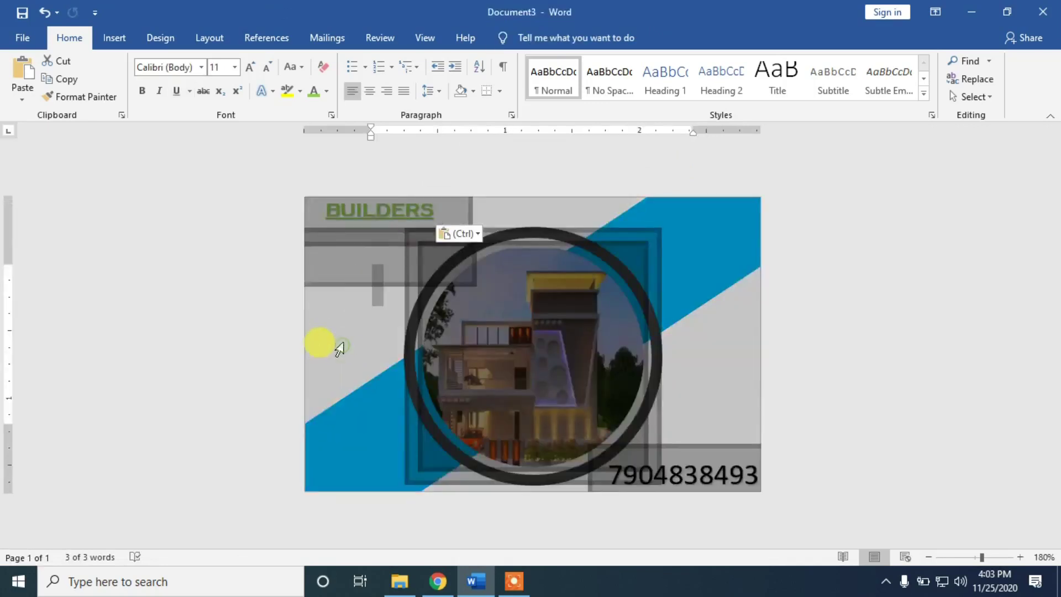
pyautogui.click(741, 381)
pyautogui.click(362, 267)
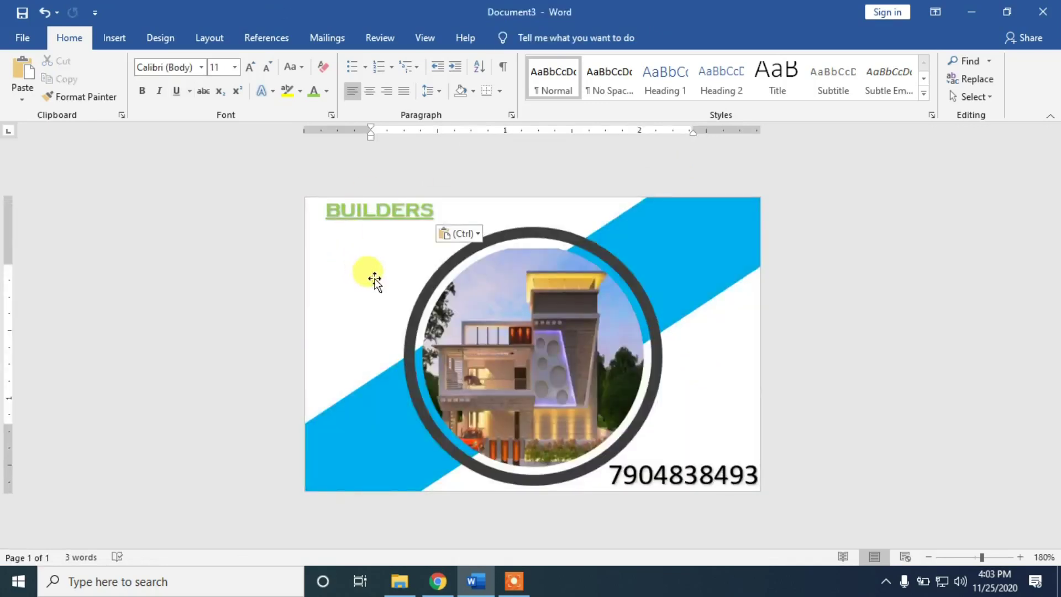
pyautogui.hotkey('ctrl', 'z')
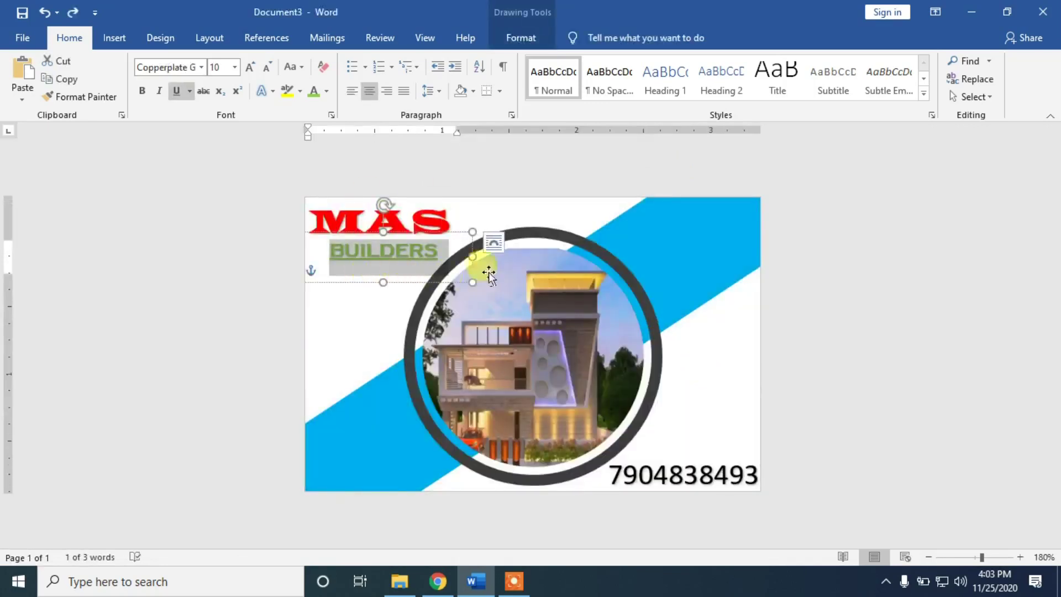
# Step: Trim the BUILDERS box and nudge the MAS BUILDERS block into the corner
pyautogui.moveTo(474, 256); pyautogui.dragTo(434, 255)
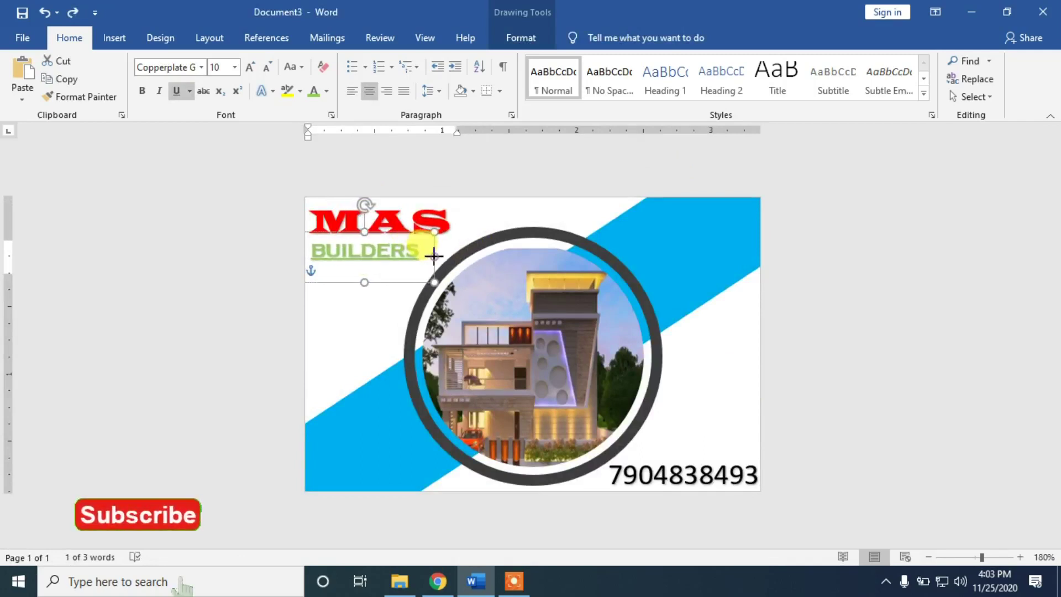
pyautogui.moveTo(362, 283); pyautogui.dragTo(362, 271)
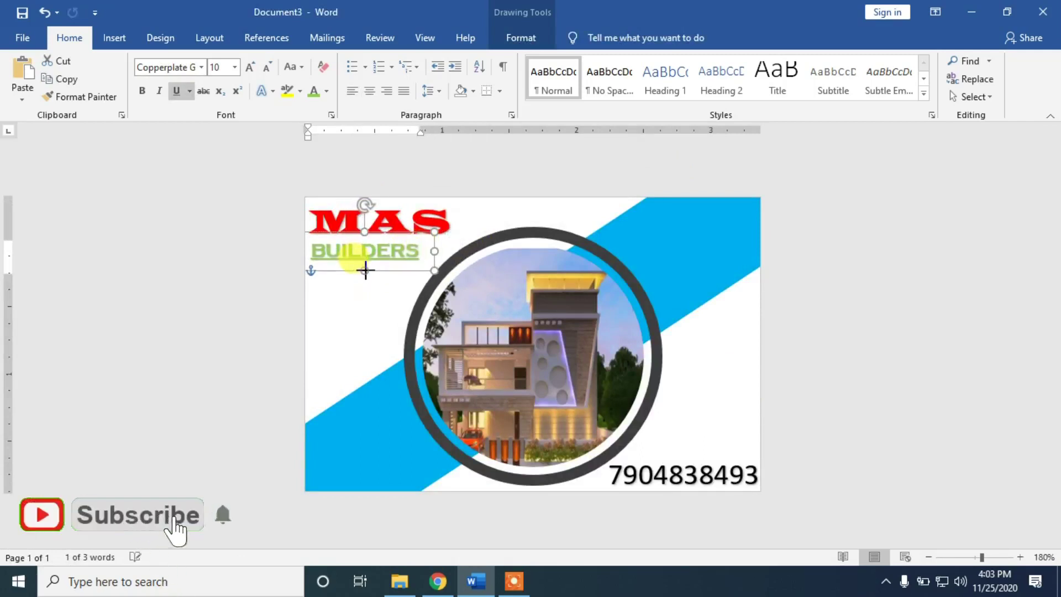
pyautogui.moveTo(381, 231); pyautogui.dragTo(391, 224)
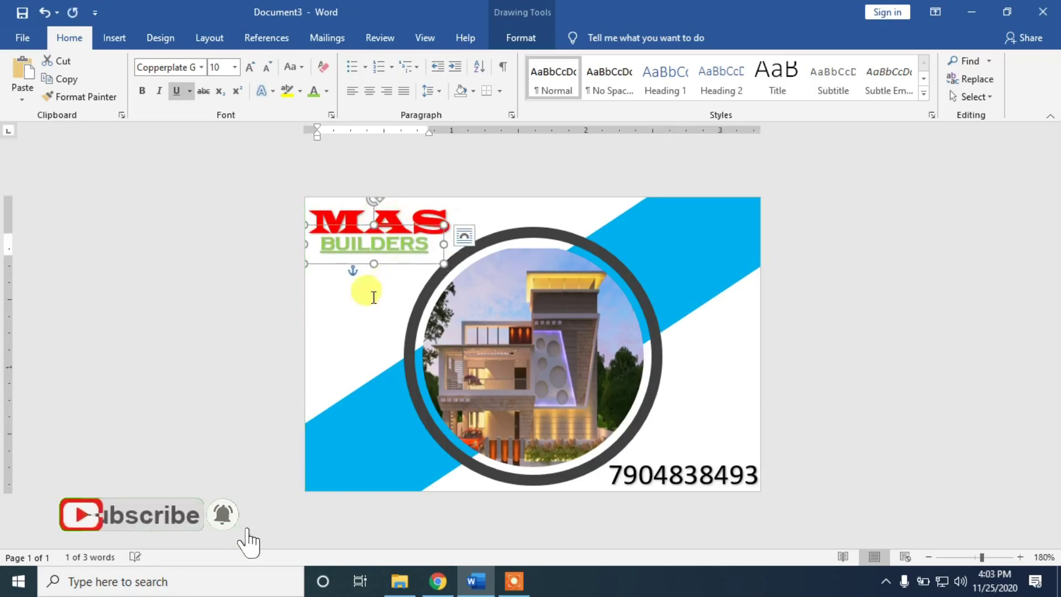
pyautogui.press('Right')
pyautogui.press('Right')
pyautogui.tripleClick(351, 329)
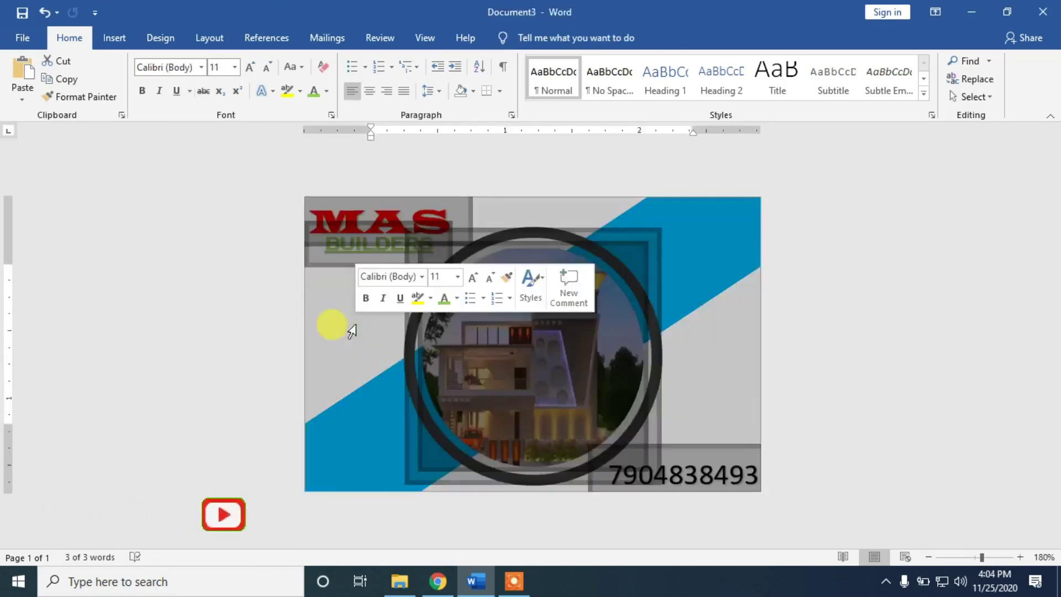
pyautogui.click(741, 378)
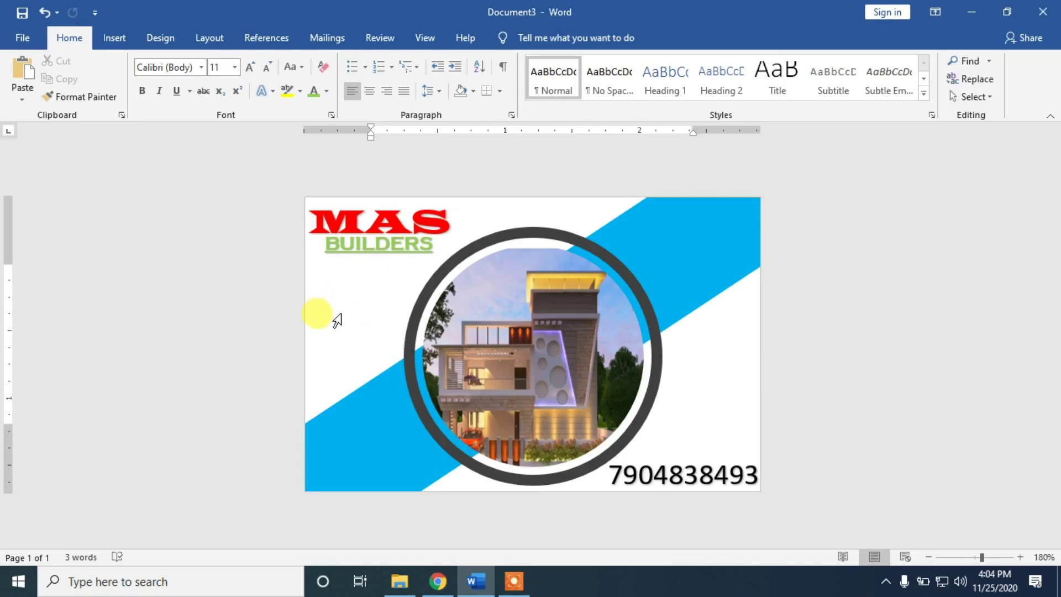
# Step: Draw a 10-point star on the card's left beside the photo and size it
pyautogui.click(114, 37)
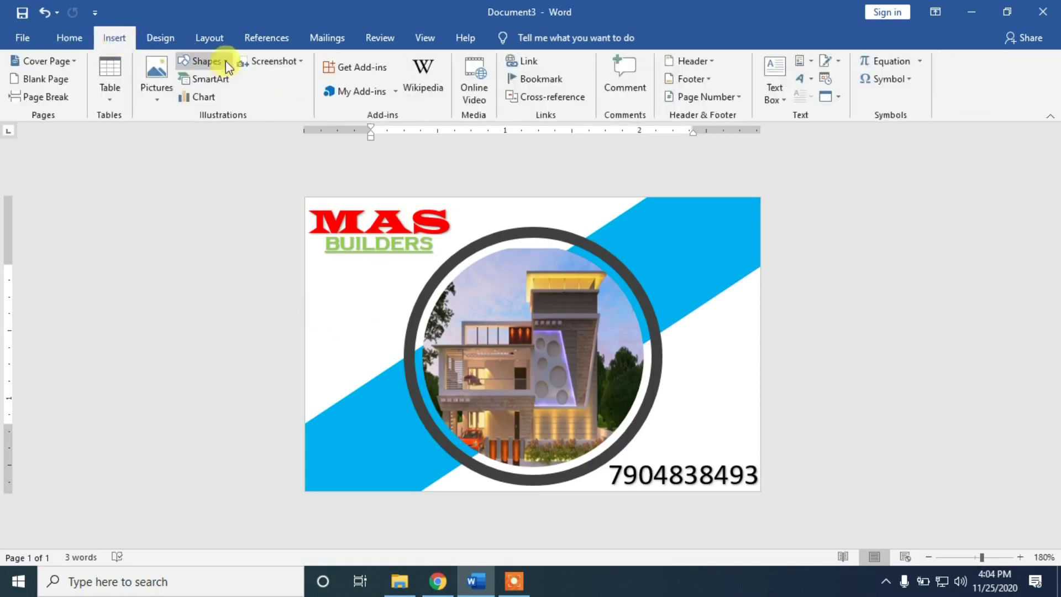
pyautogui.click(206, 61)
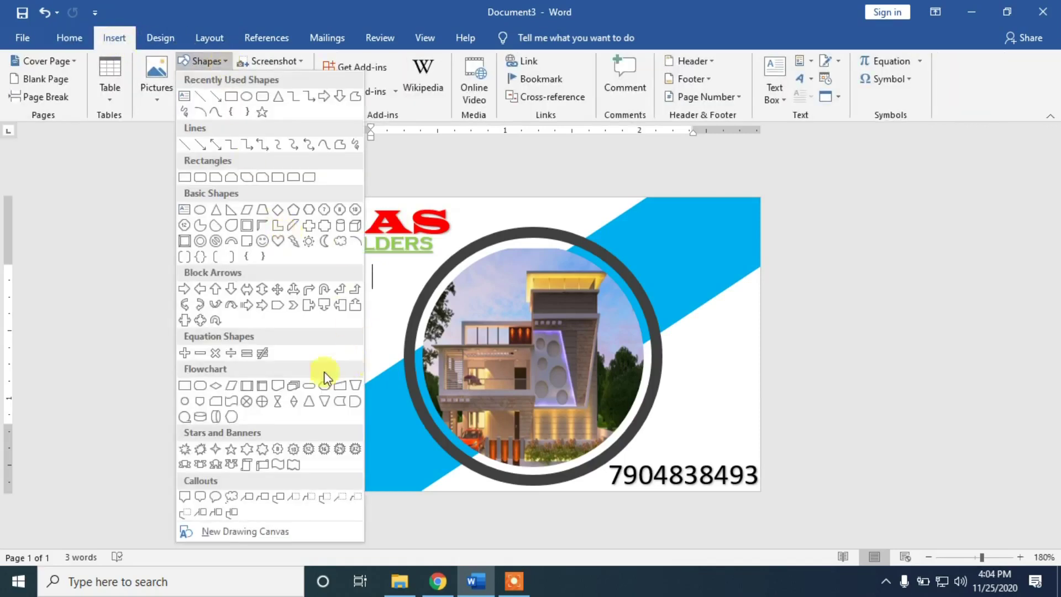
pyautogui.click(293, 449)
pyautogui.moveTo(327, 293); pyautogui.dragTo(467, 443)
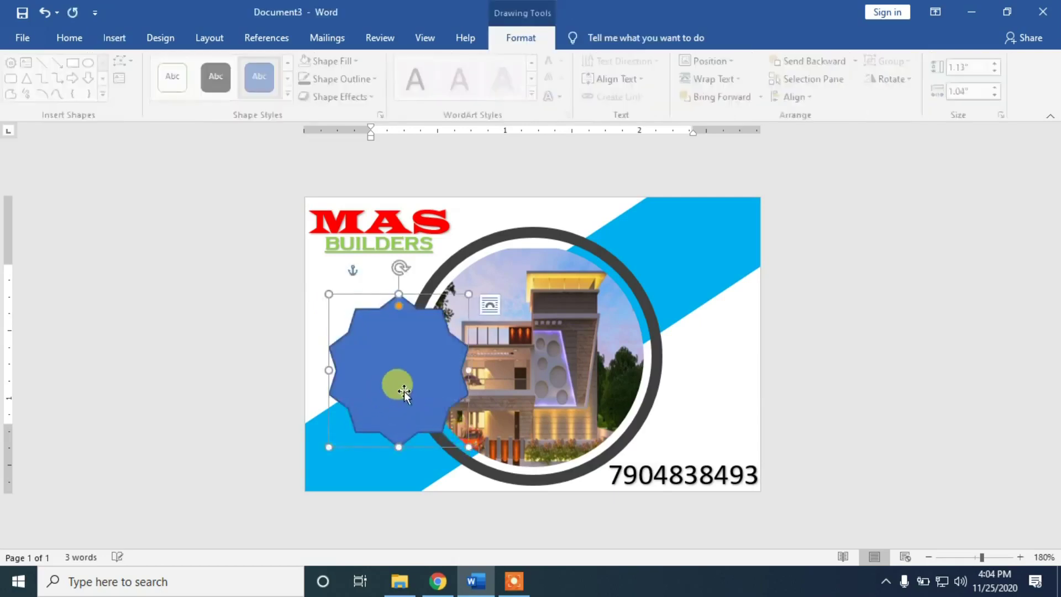
pyautogui.moveTo(403, 391); pyautogui.dragTo(387, 368)
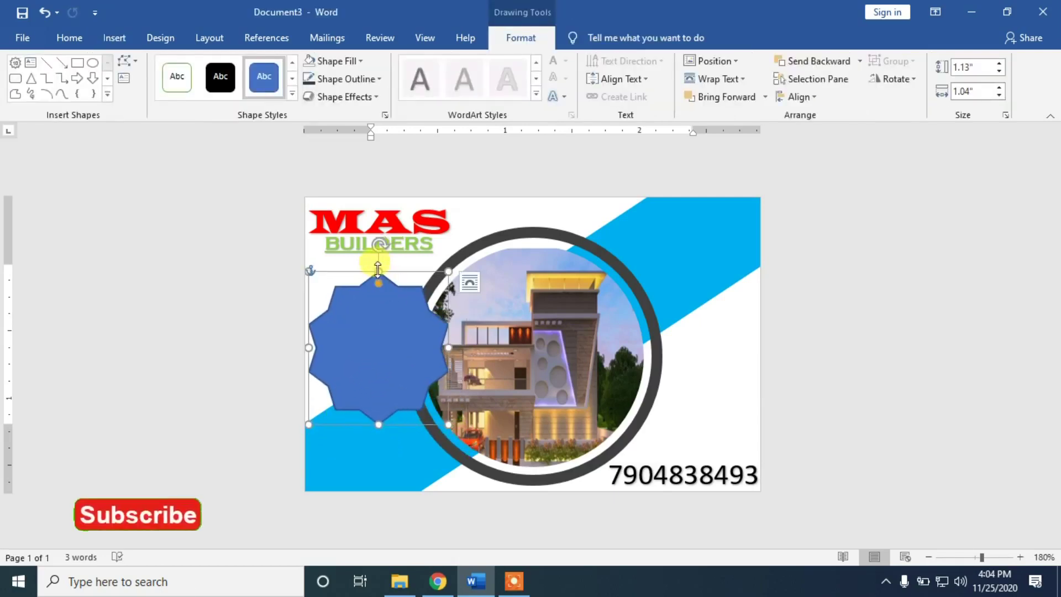
pyautogui.moveTo(378, 271); pyautogui.dragTo(379, 287)
pyautogui.moveTo(311, 356); pyautogui.dragTo(320, 353)
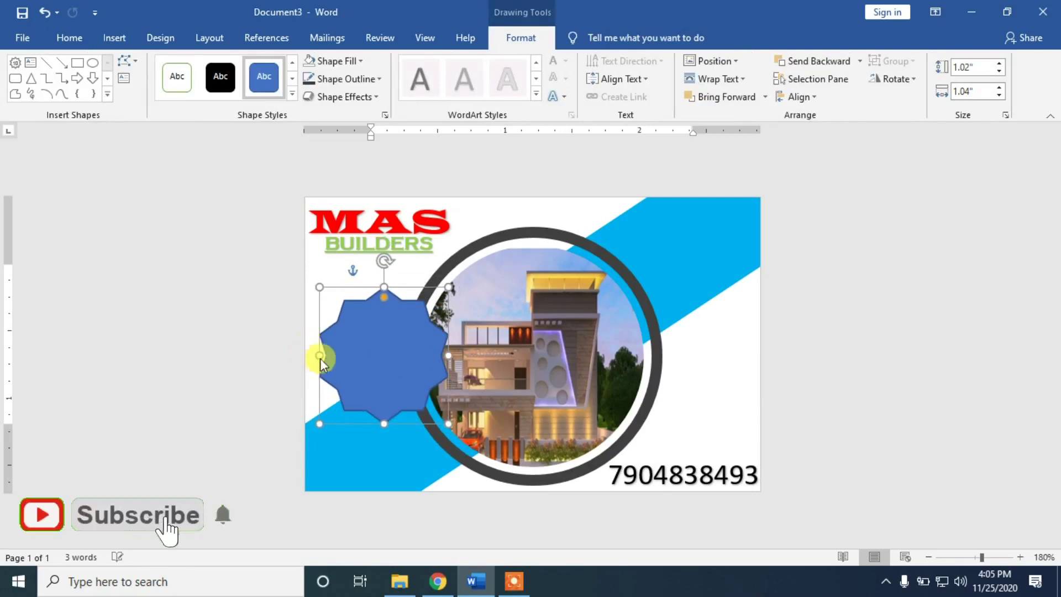
pyautogui.moveTo(379, 424); pyautogui.dragTo(379, 419)
pyautogui.moveTo(383, 358); pyautogui.dragTo(375, 368)
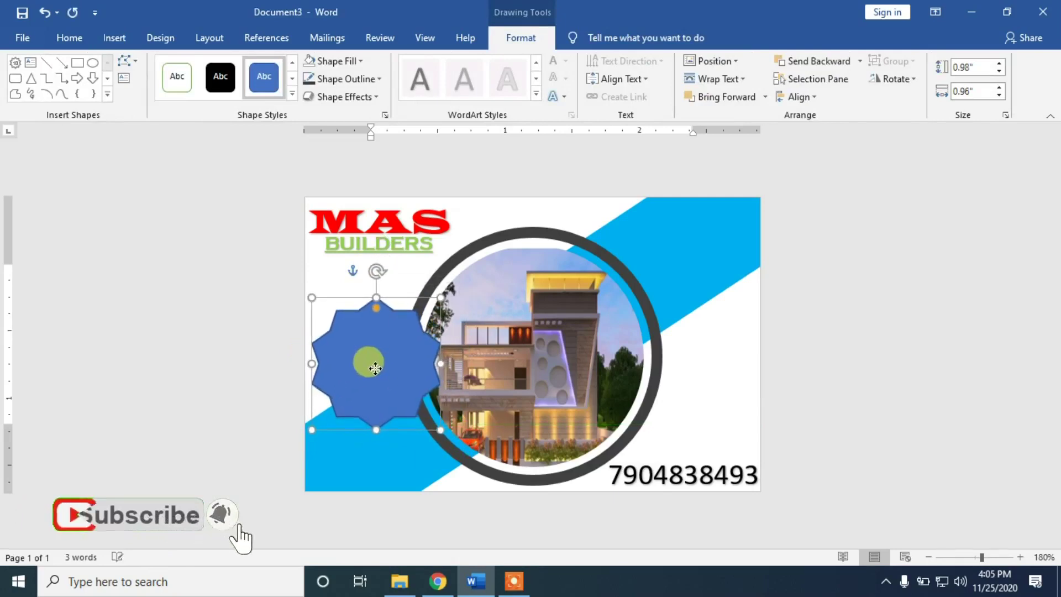
# Step: Give the star no outline and a yellow fill
pyautogui.click(374, 80)
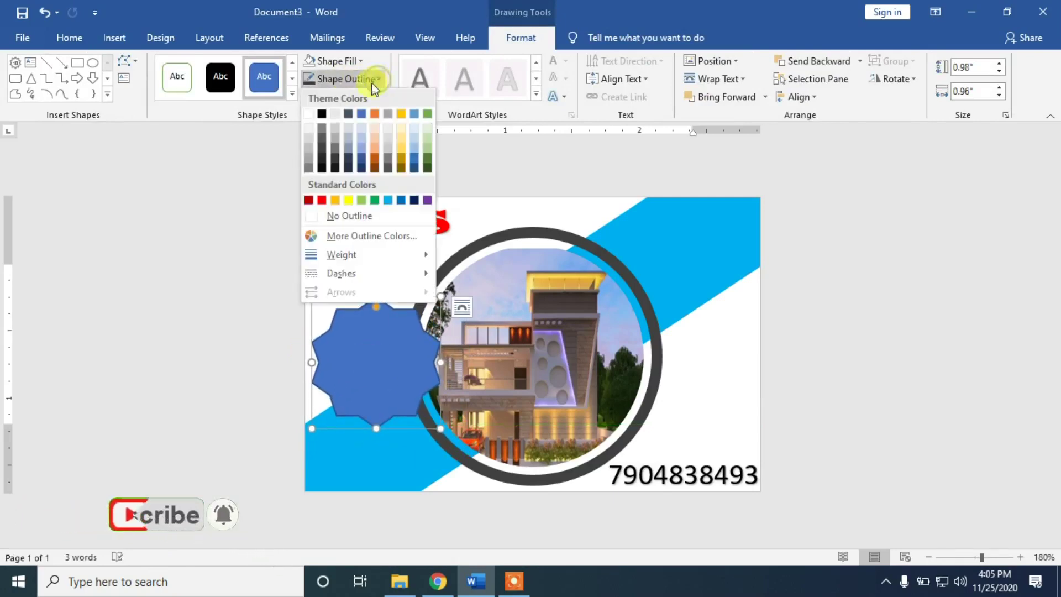
pyautogui.click(343, 216)
pyautogui.click(343, 62)
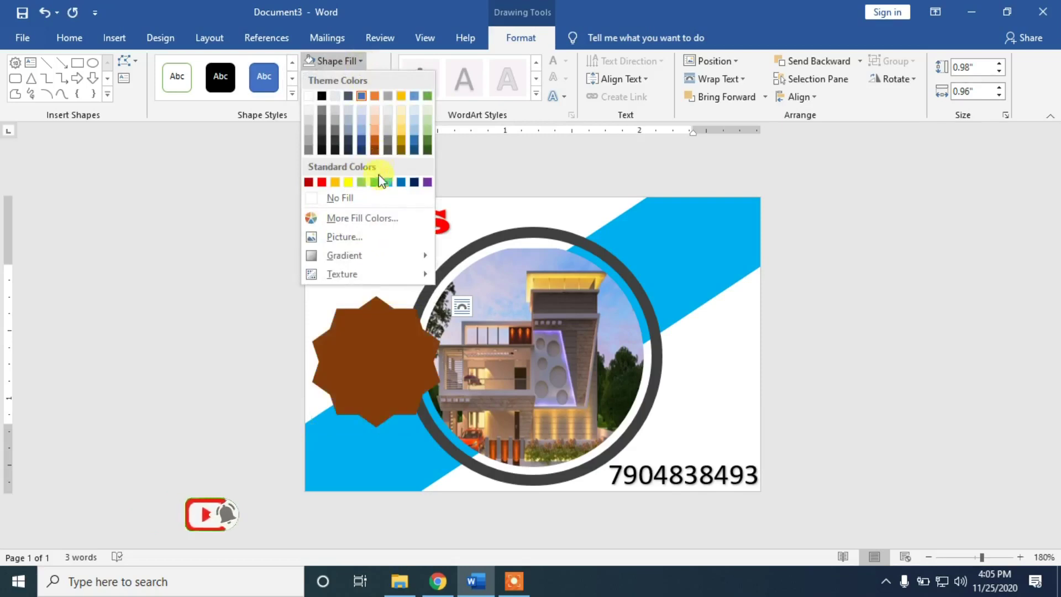
pyautogui.click(348, 182)
pyautogui.click(417, 262)
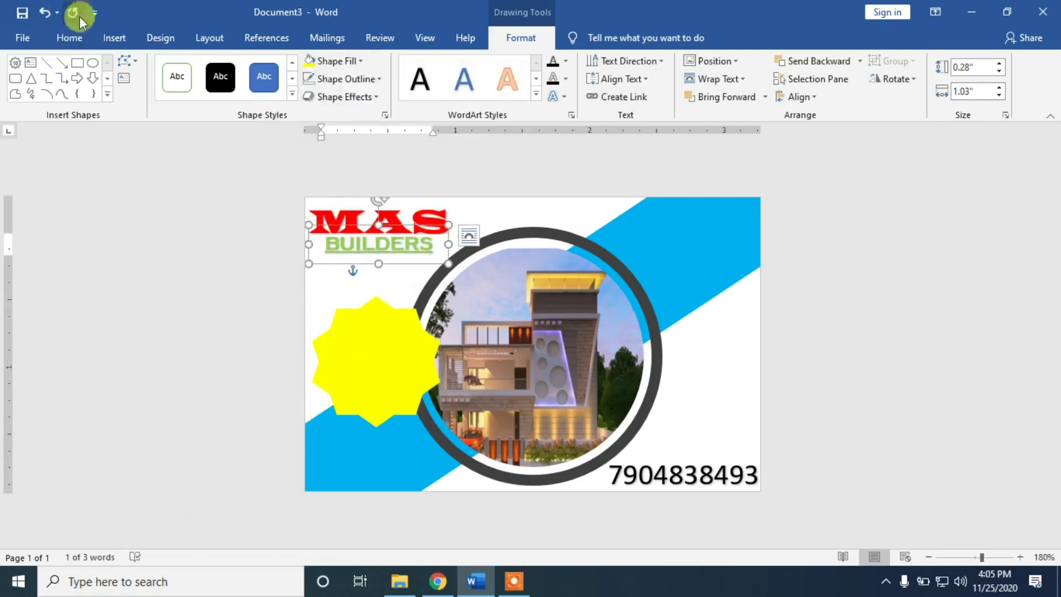
# Step: Copy BUILDERS onto the star, drop the underline and retype it as FROM
pyautogui.click(69, 38)
pyautogui.click(21, 70)
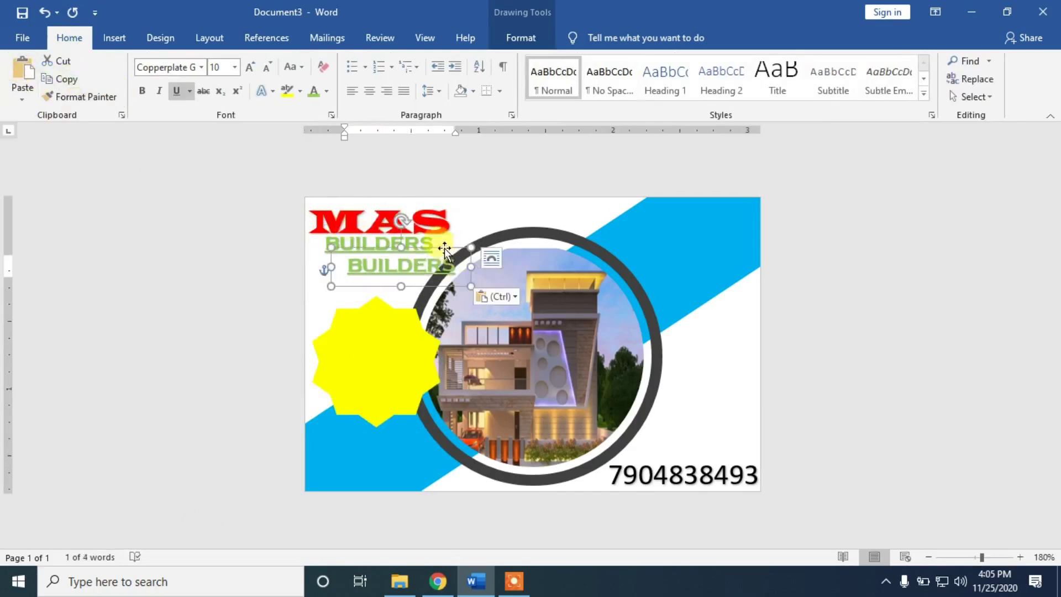
pyautogui.moveTo(445, 249); pyautogui.dragTo(375, 336)
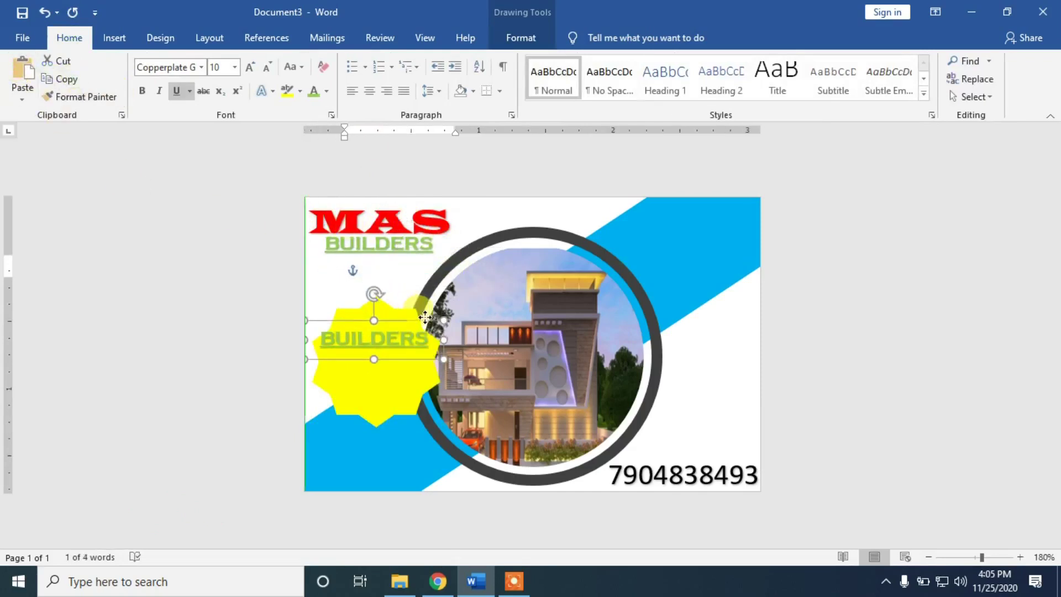
pyautogui.doubleClick(375, 336)
pyautogui.click(423, 313)
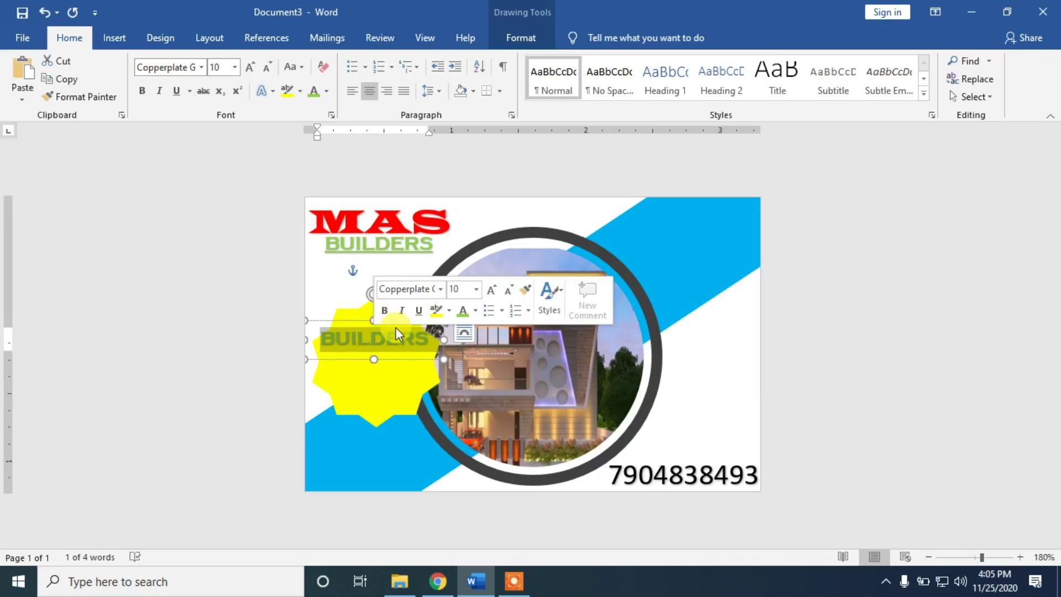
pyautogui.write('FRO')
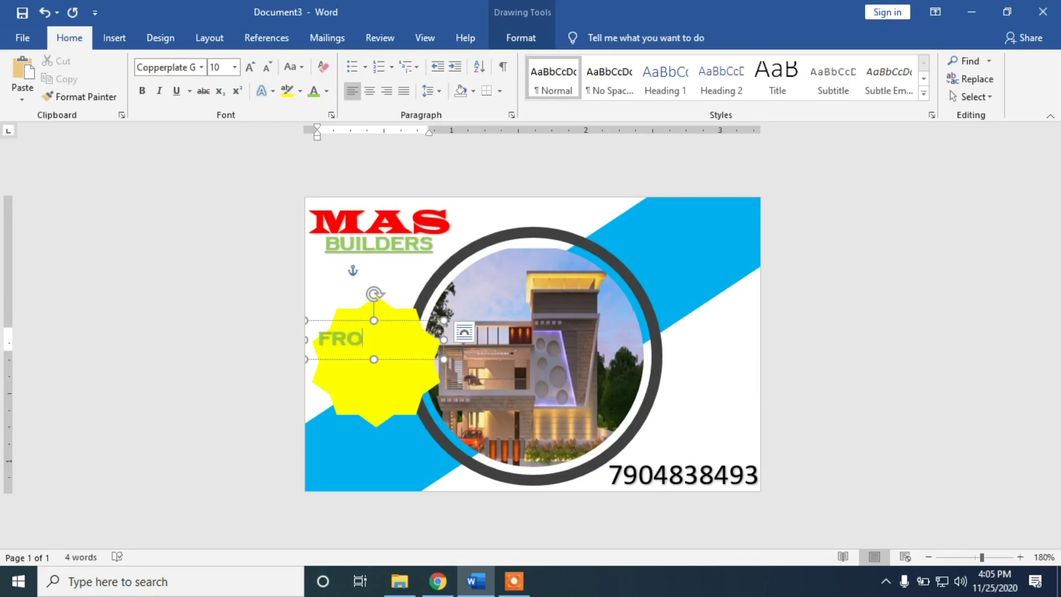
pyautogui.moveTo(452, 343); pyautogui.dragTo(399, 341)
# Step: Make FROM black at 6 pt and shrink its text box to fit
pyautogui.doubleClick(366, 342)
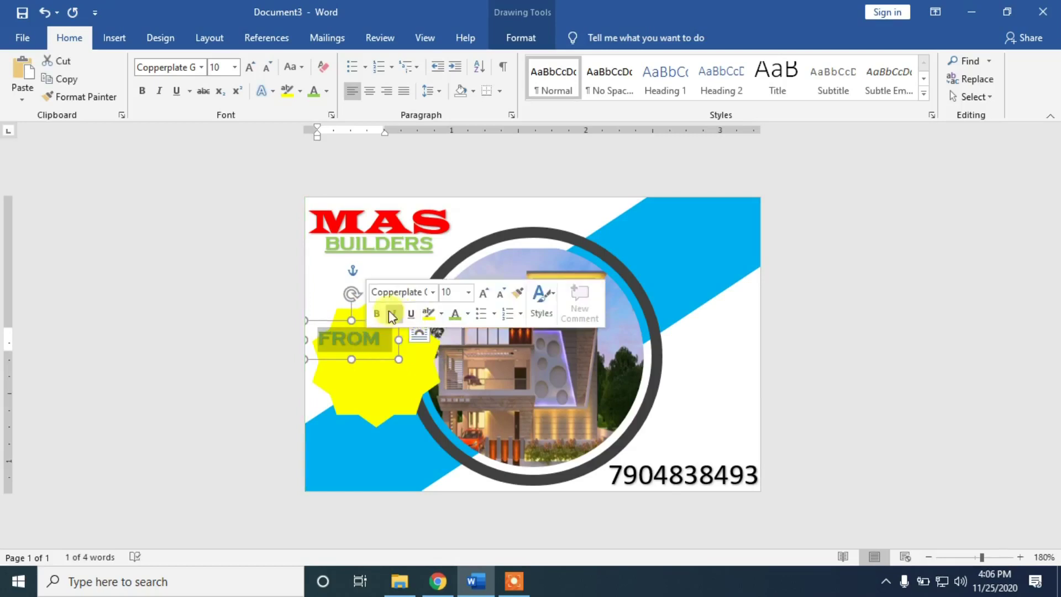
pyautogui.click(468, 316)
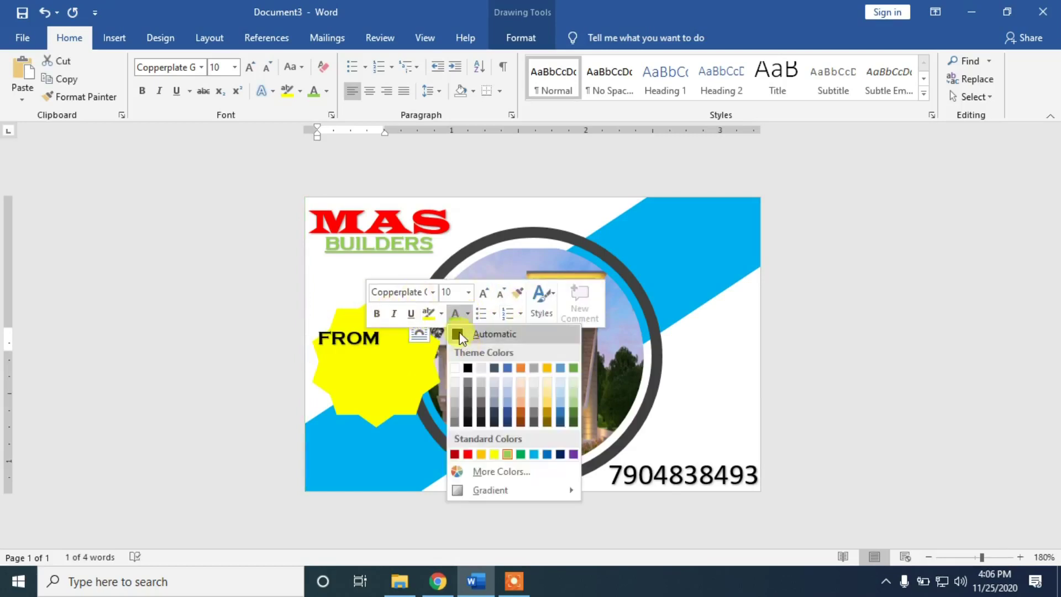
pyautogui.click(459, 332)
pyautogui.click(500, 295)
pyautogui.click(500, 293)
pyautogui.click(500, 293)
pyautogui.click(499, 293)
pyautogui.moveTo(400, 340)
pyautogui.mouseDown()
pyautogui.moveTo(373, 340)
pyautogui.moveTo(389, 308)
pyautogui.mouseUp()
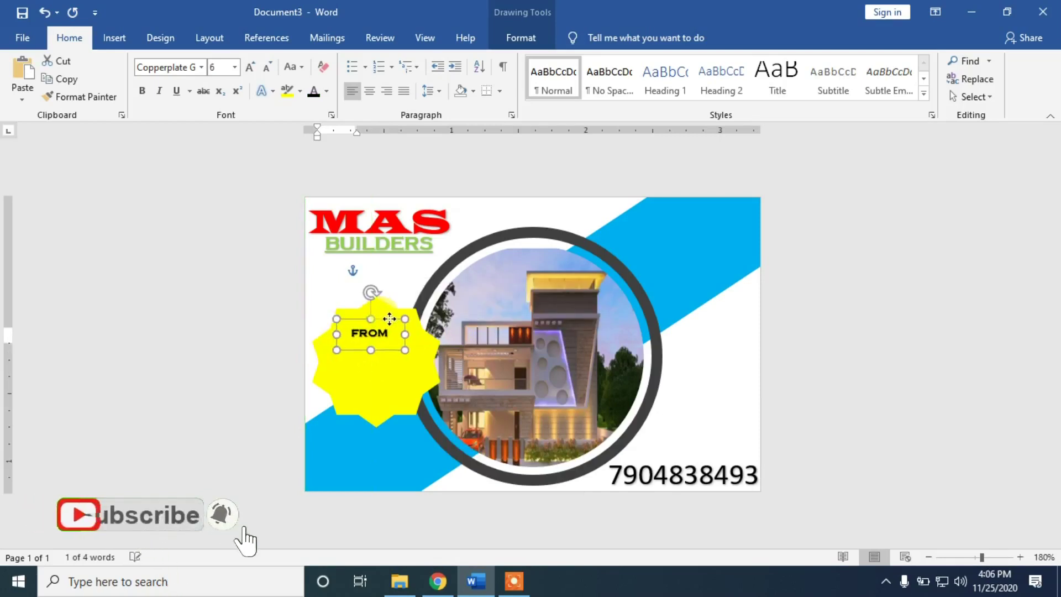
# Step: Check the FROM box's text wrapping, then paste another copy of it
pyautogui.doubleClick(379, 326)
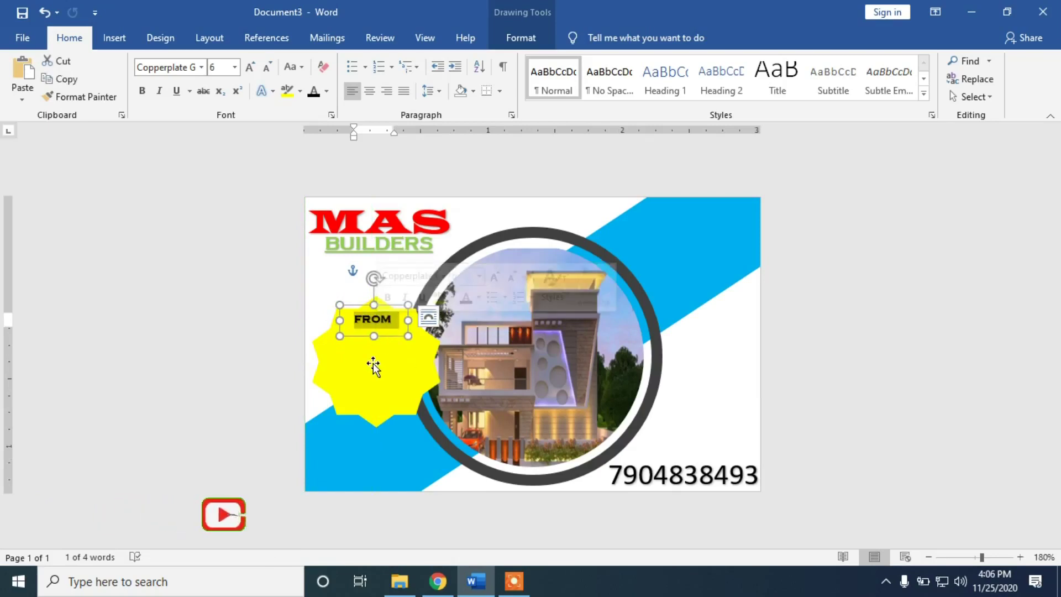
pyautogui.click(373, 365)
pyautogui.click(327, 364)
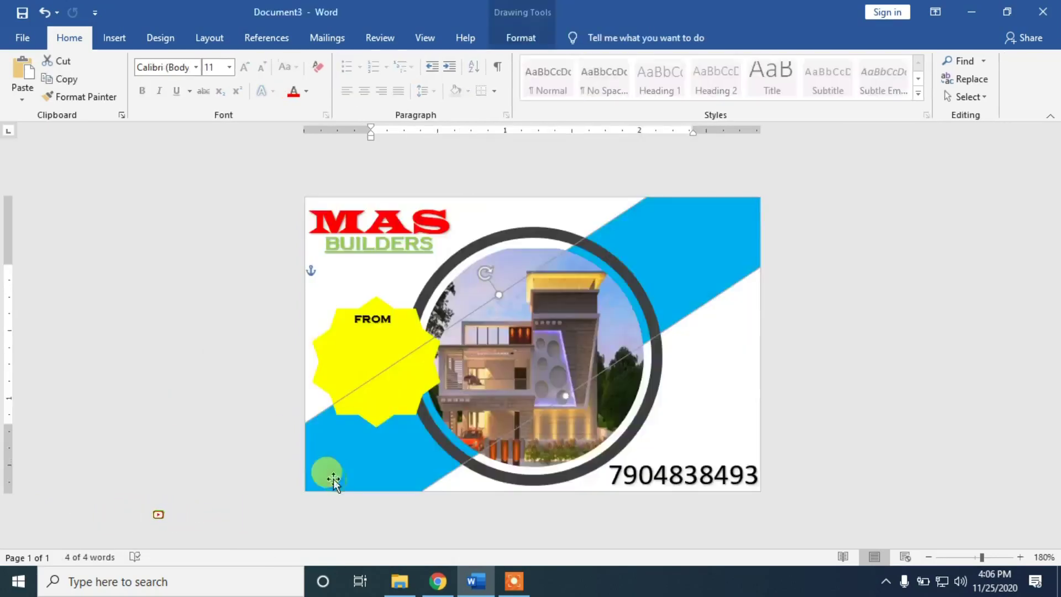
pyautogui.click(384, 320)
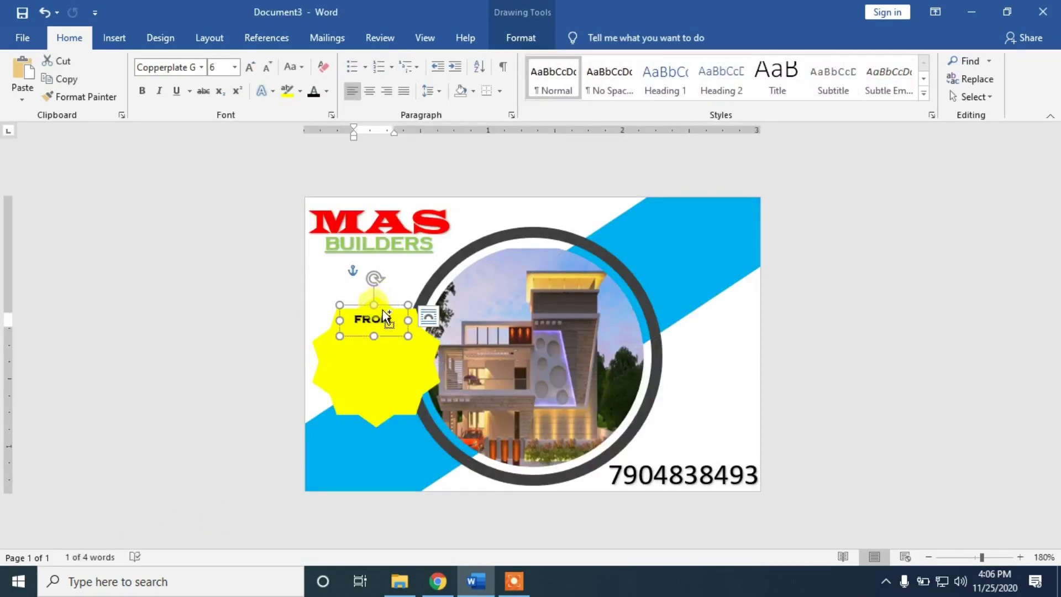
pyautogui.click(429, 316)
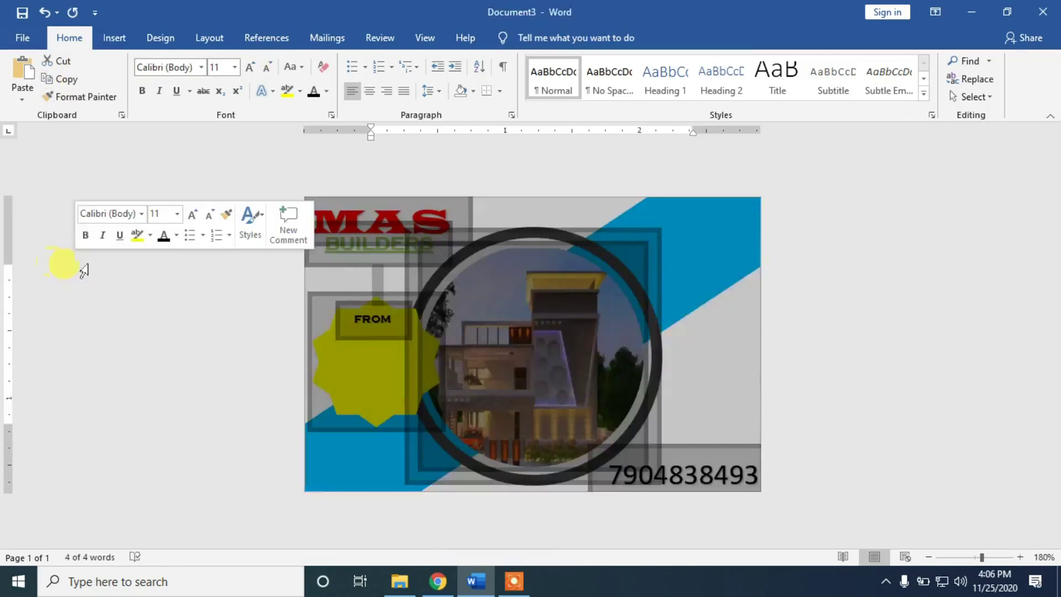
pyautogui.click(362, 364)
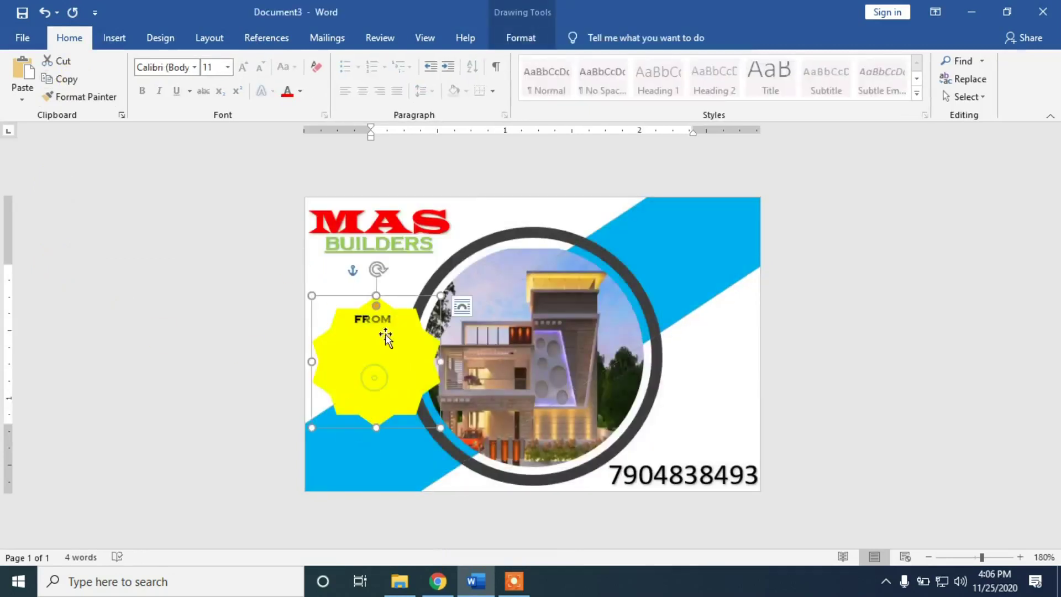
pyautogui.click(25, 73)
# Step: Move the FROM copy below FROM and change it to an enlarged 35
pyautogui.moveTo(343, 306); pyautogui.dragTo(371, 343)
pyautogui.doubleClick(371, 343)
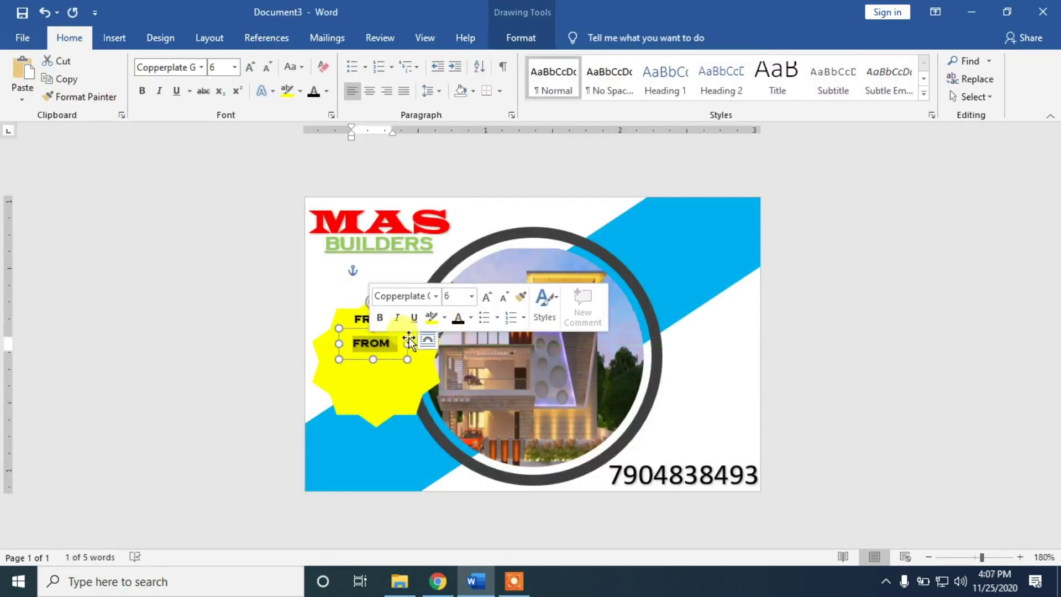
pyautogui.write('35')
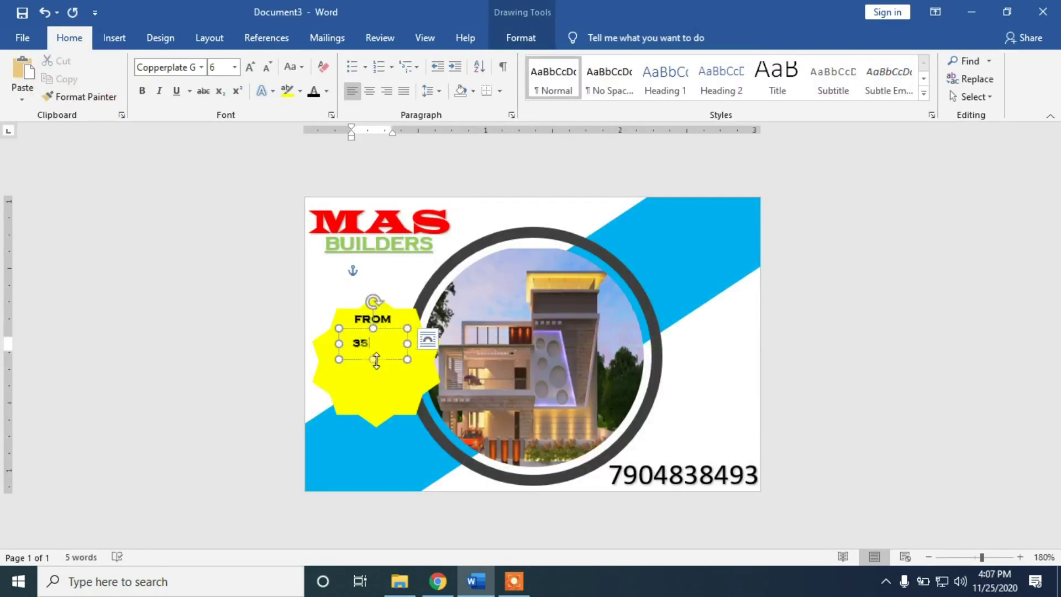
pyautogui.moveTo(372, 412); pyautogui.dragTo(362, 340)
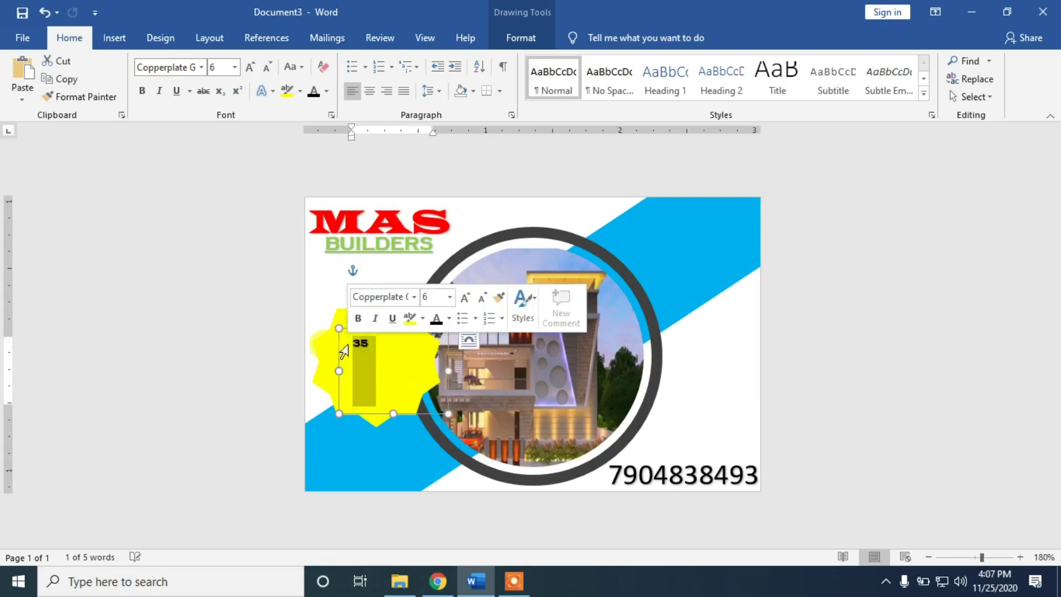
pyautogui.click(470, 299)
pyautogui.click(471, 299)
pyautogui.click(471, 299)
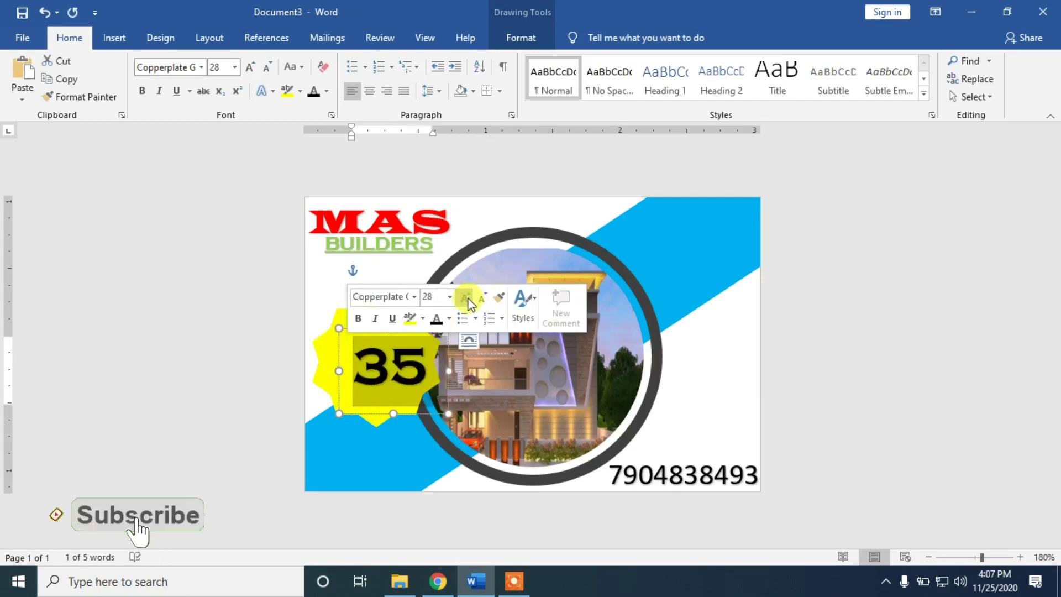
pyautogui.click(469, 299)
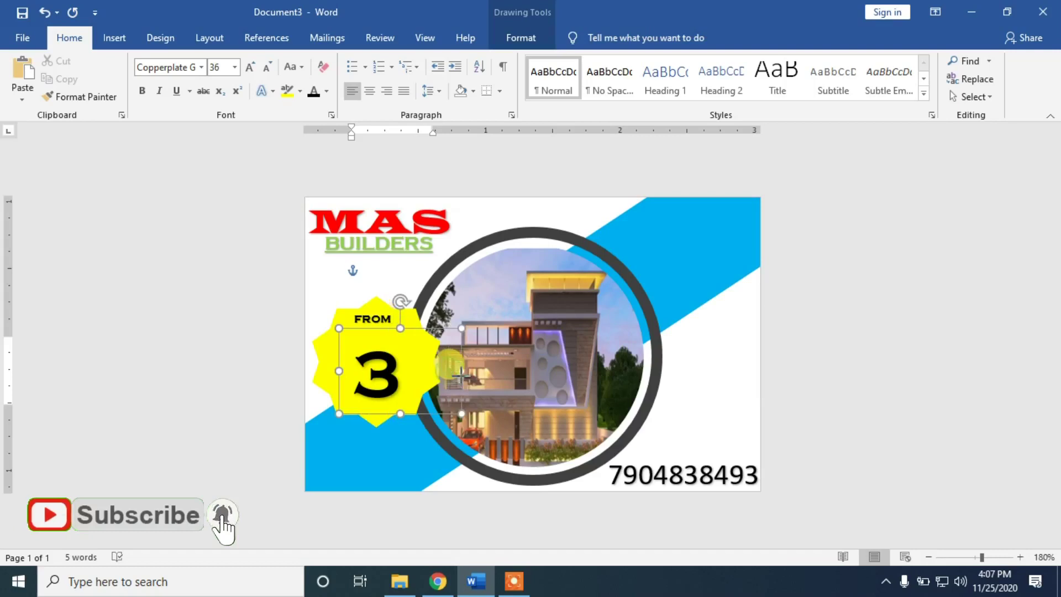
pyautogui.write('5')
pyautogui.moveTo(393, 327); pyautogui.dragTo(393, 307)
pyautogui.hotkey('ctrl', 'z')
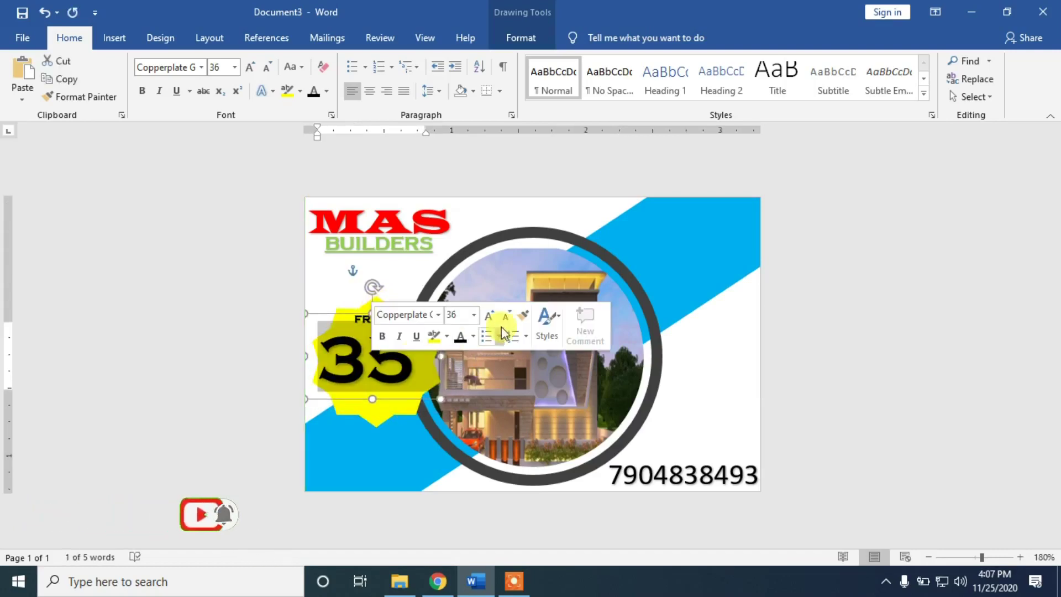
# Step: Set 35 to 28 pt red, trim its box and nudge it under FROM
pyautogui.click(502, 315)
pyautogui.moveTo(440, 356); pyautogui.dragTo(411, 356)
pyautogui.moveTo(360, 397); pyautogui.dragTo(359, 382)
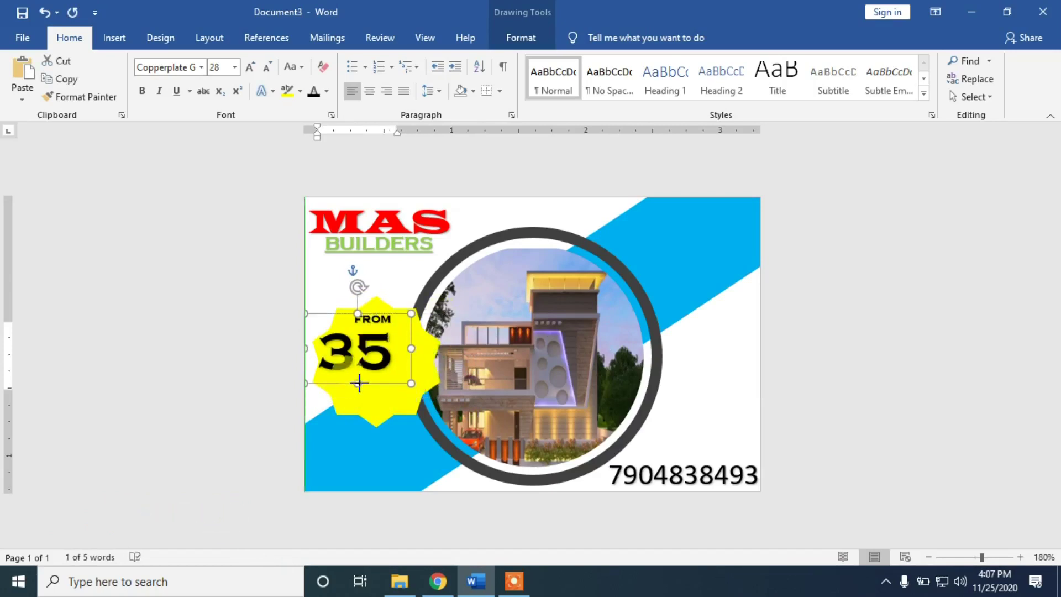
pyautogui.doubleClick(372, 364)
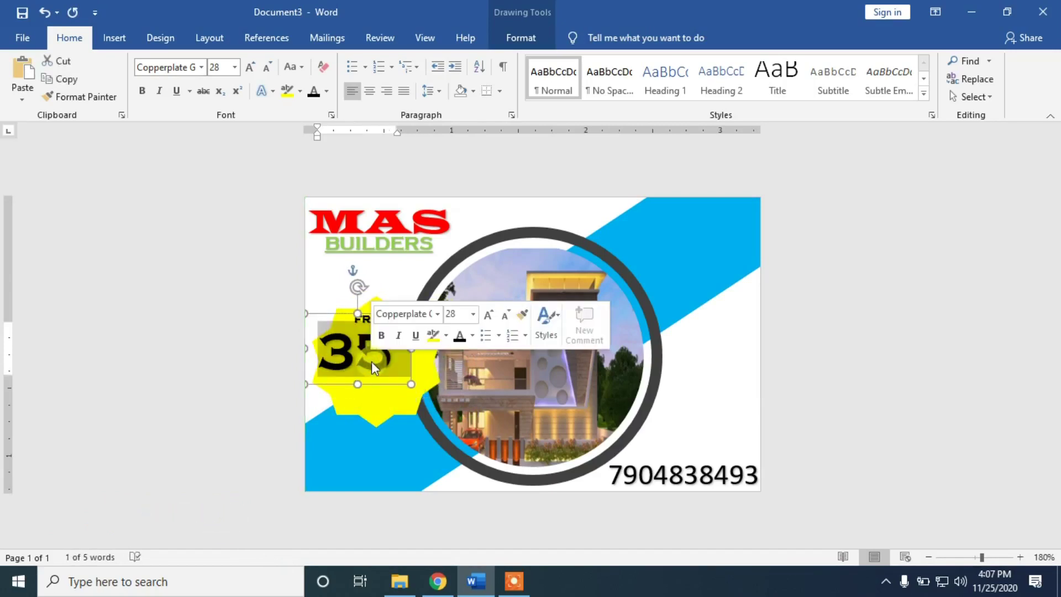
pyautogui.click(473, 336)
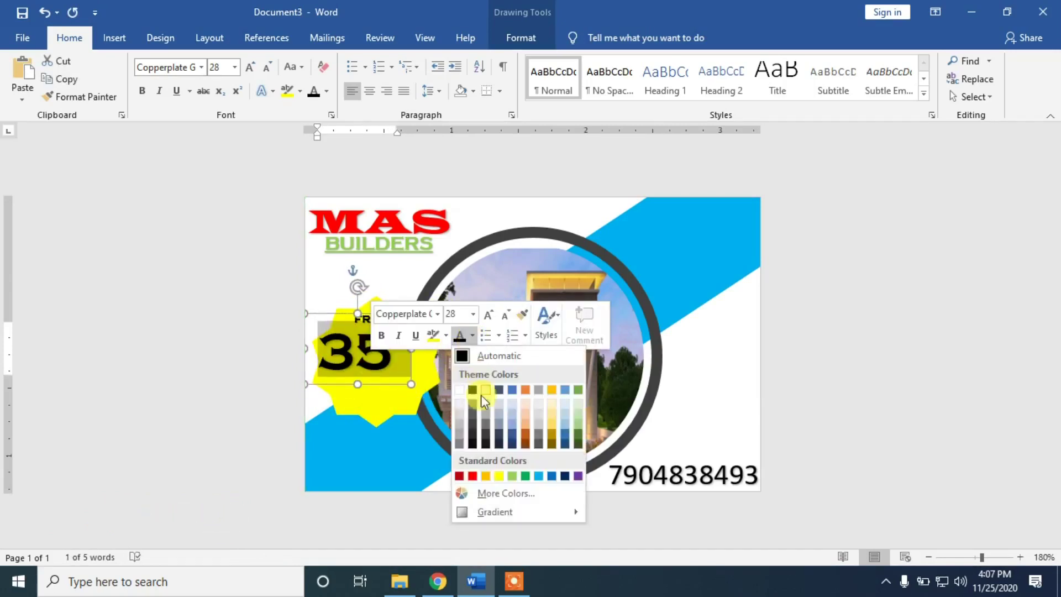
pyautogui.click(474, 475)
pyautogui.click(381, 314)
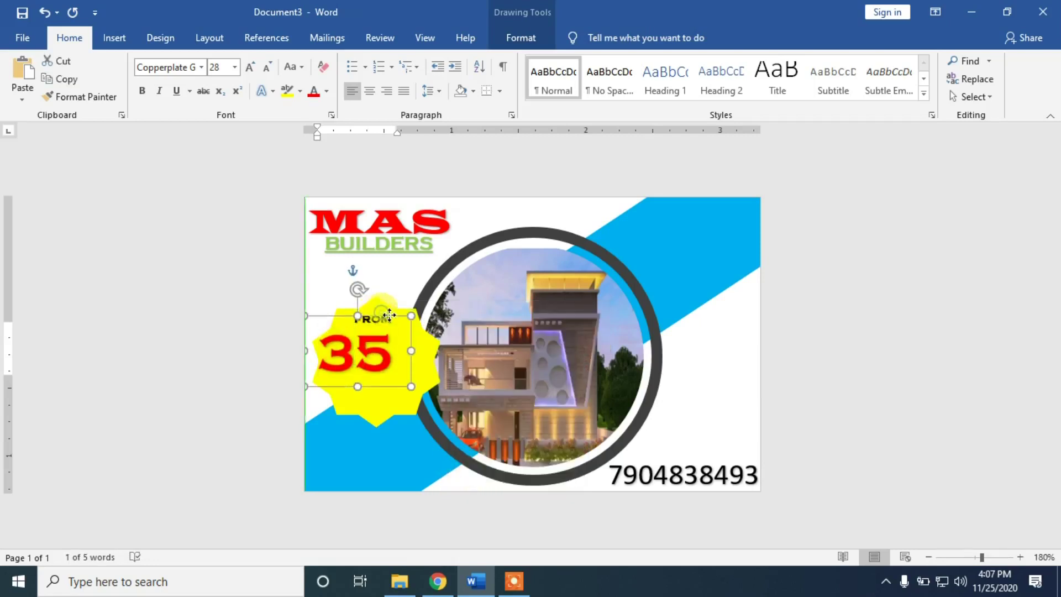
pyautogui.moveTo(390, 315); pyautogui.dragTo(400, 318)
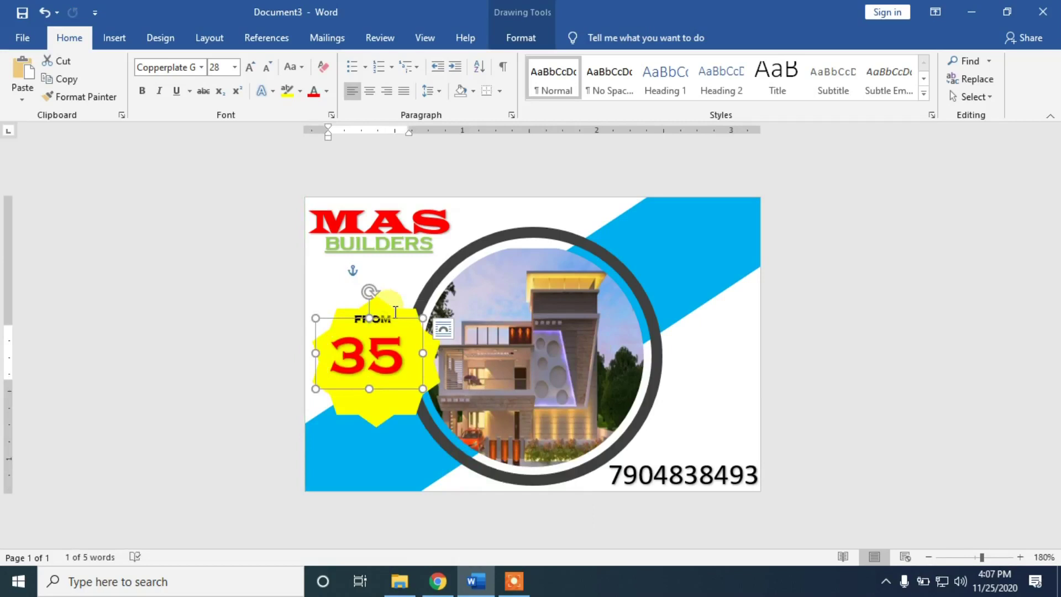
pyautogui.press('Left')
pyautogui.press('Right')
pyautogui.click(421, 372)
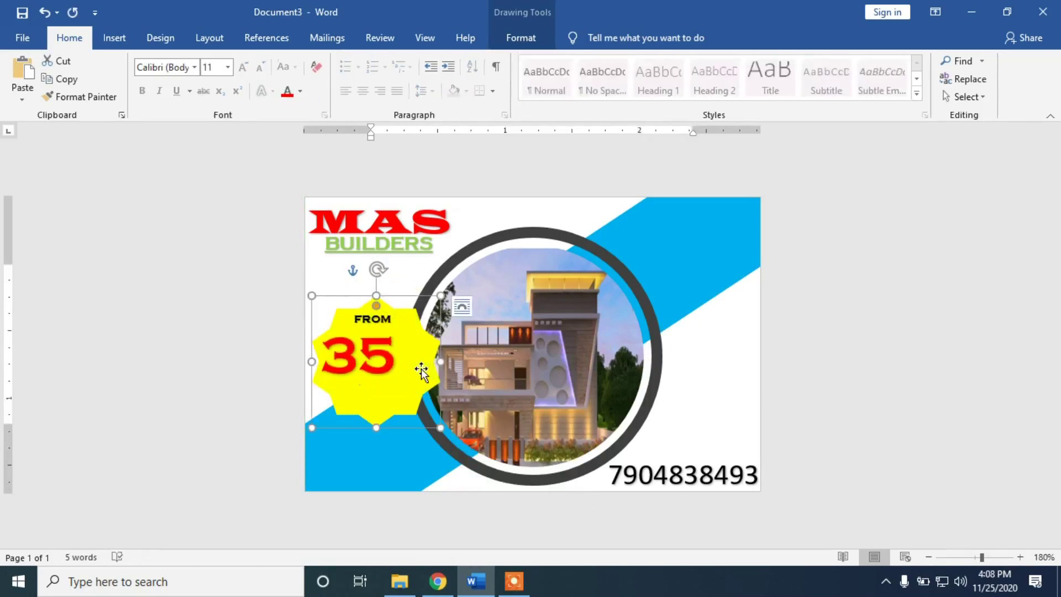
# Step: Paste a FROM copy, change it to LACS and place it beside 35
pyautogui.click(22, 72)
pyautogui.doubleClick(347, 307)
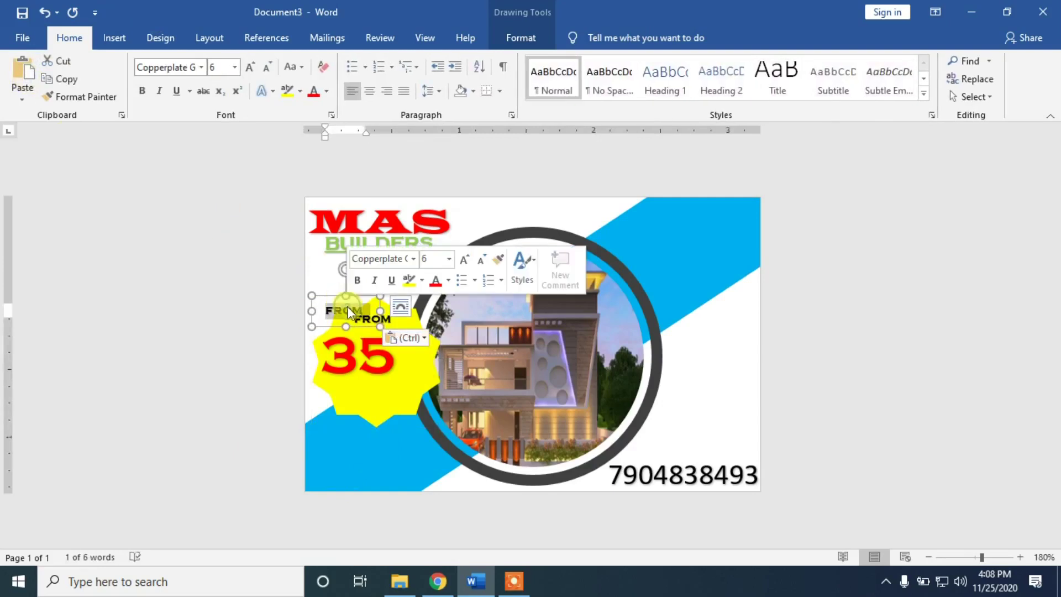
pyautogui.write('LACS')
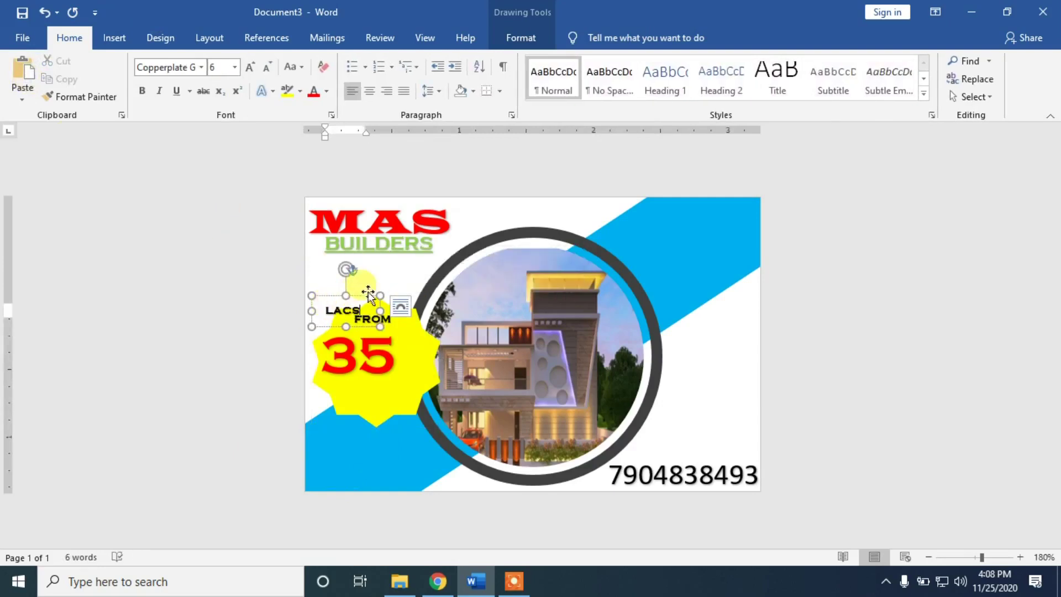
pyautogui.moveTo(363, 295); pyautogui.dragTo(444, 366)
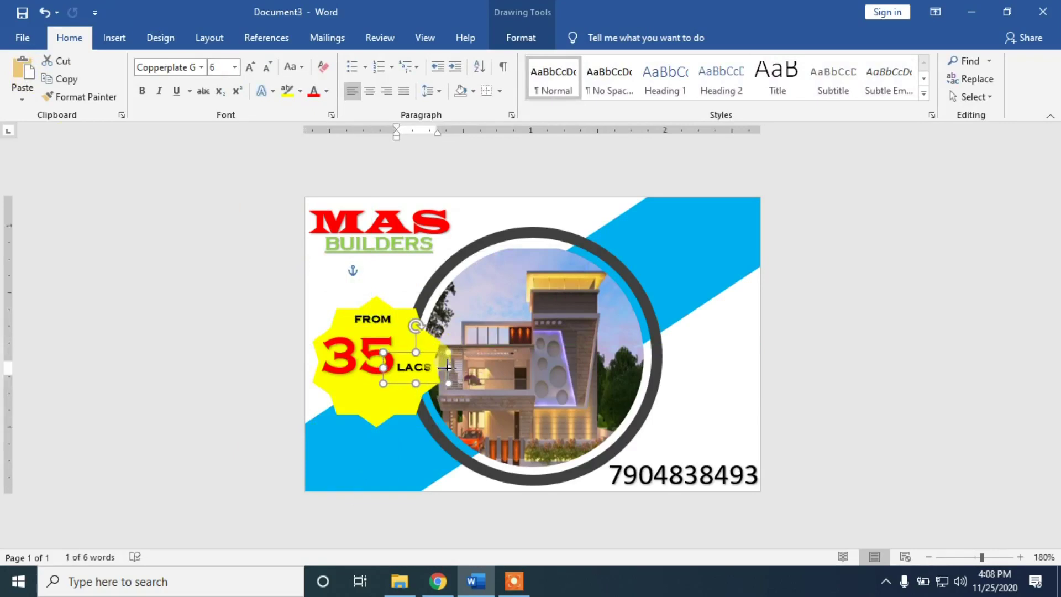
pyautogui.moveTo(397, 367); pyautogui.dragTo(410, 369)
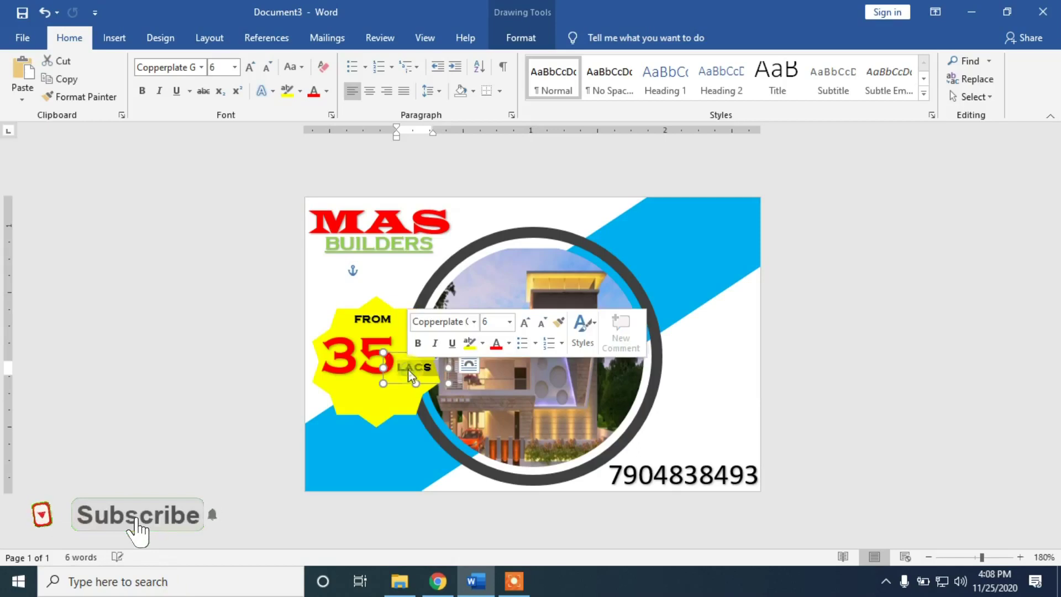
pyautogui.click(341, 368)
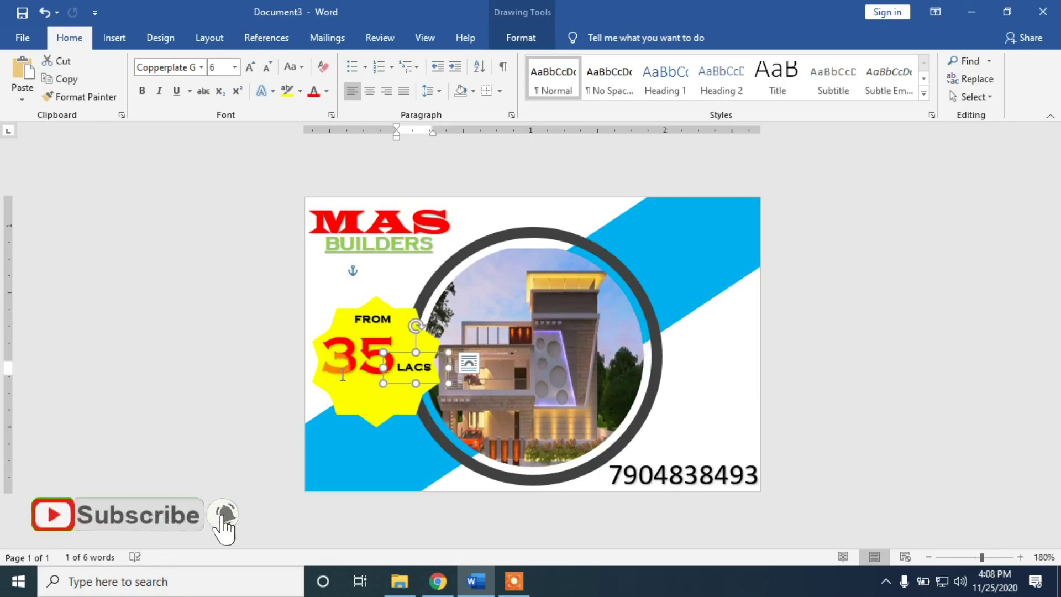
# Step: Paste another FROM copy and move it to the star's bottom
pyautogui.click(360, 398)
pyautogui.click(61, 78)
pyautogui.click(22, 72)
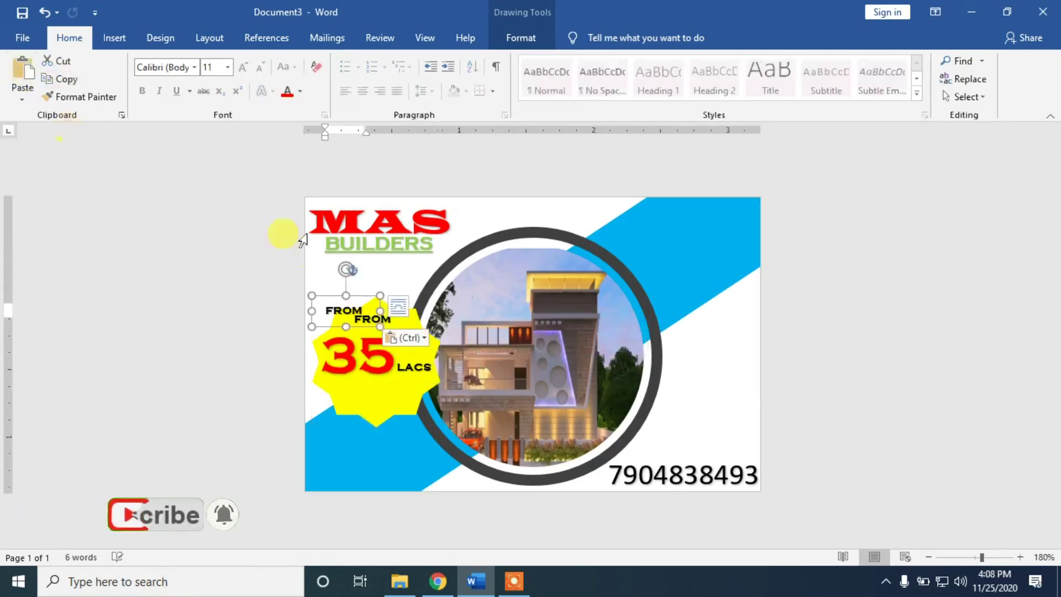
pyautogui.moveTo(348, 304); pyautogui.dragTo(372, 391)
# Step: Change the copy to ONWARDS on one line and enlarge it to 8 pt
pyautogui.doubleClick(371, 398)
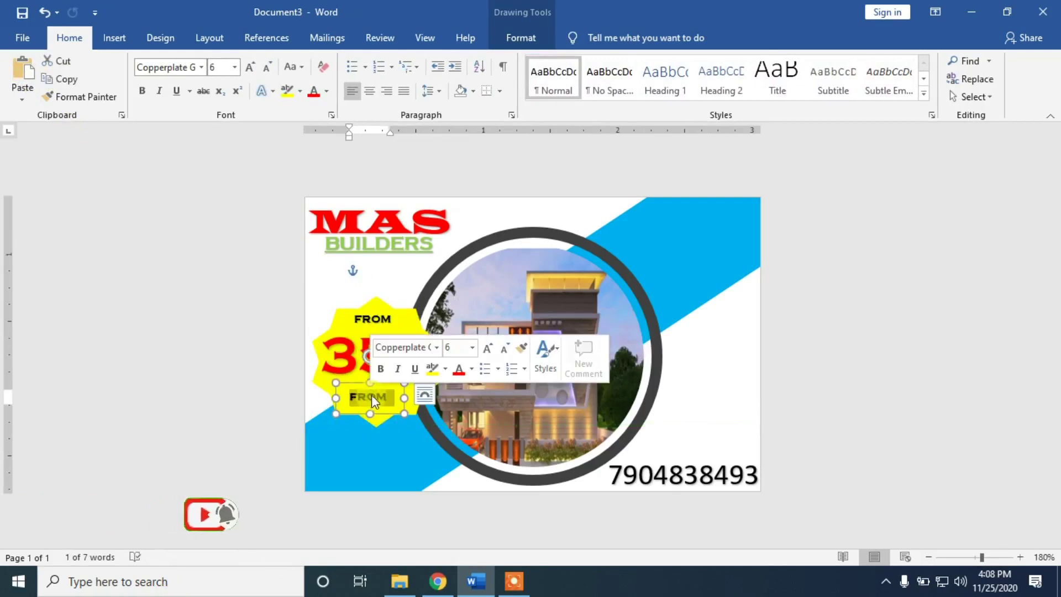
pyautogui.write('ONWARD')
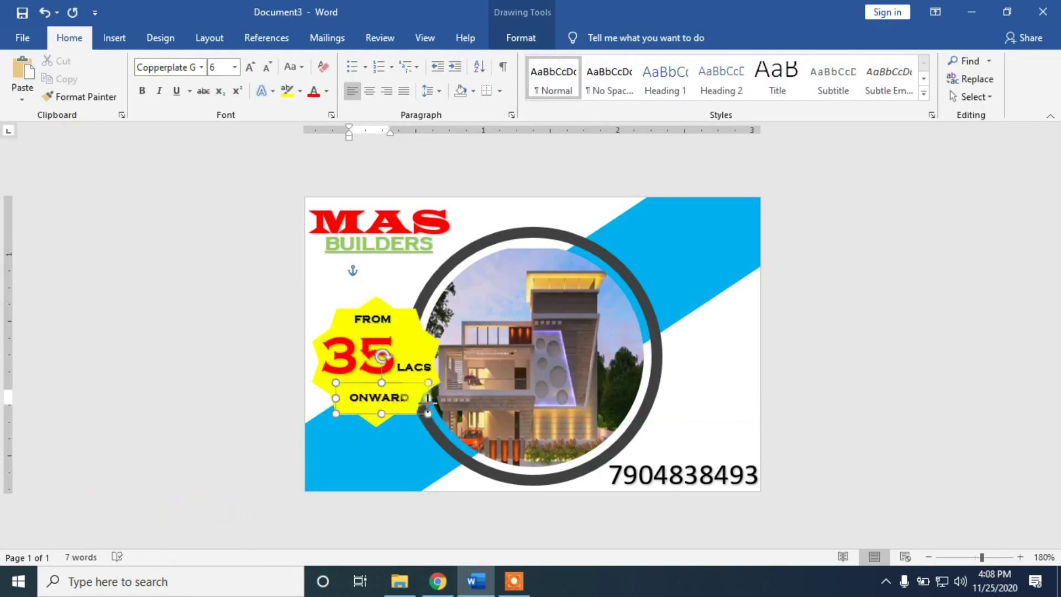
pyautogui.moveTo(403, 396)
pyautogui.mouseDown()
pyautogui.moveTo(438, 397)
pyautogui.moveTo(391, 376)
pyautogui.moveTo(374, 416)
pyautogui.moveTo(437, 403)
pyautogui.mouseUp()
pyautogui.doubleClick(374, 391)
pyautogui.click(512, 341)
pyautogui.click(393, 393)
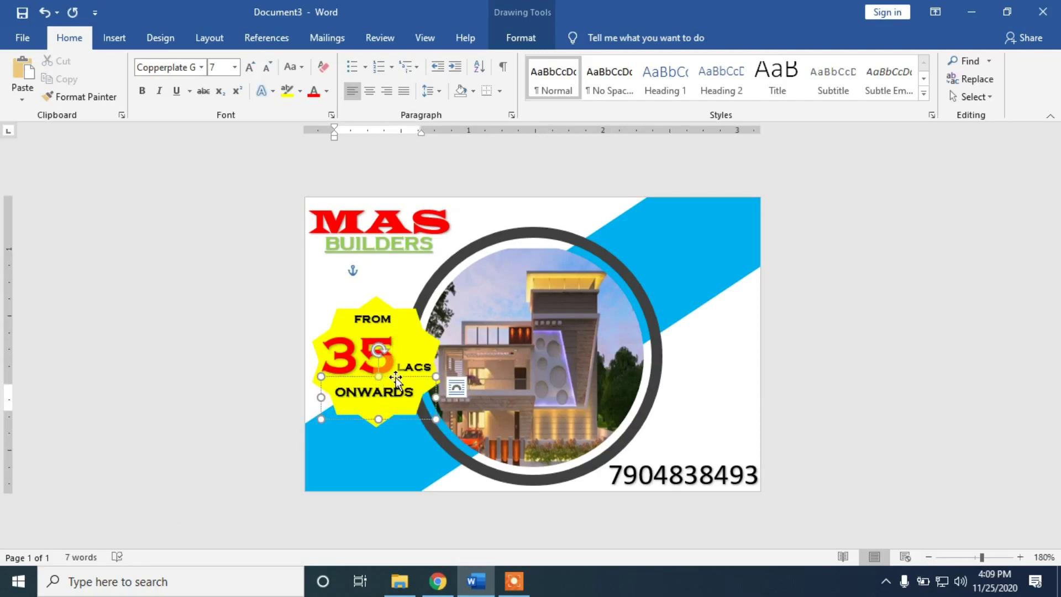
pyautogui.doubleClick(393, 393)
pyautogui.click(509, 344)
# Step: Trim the ONWARDS box and nudge it left beneath 35 LACS
pyautogui.moveTo(436, 397); pyautogui.dragTo(406, 374)
pyautogui.hotkey('ctrl', 'z')
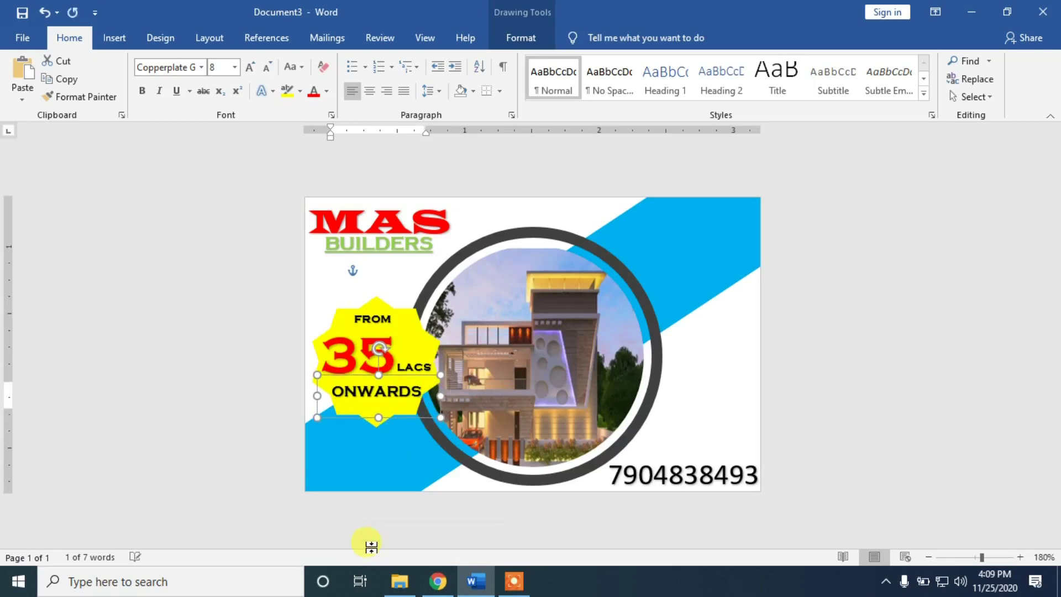
pyautogui.press('Left')
pyautogui.press('Left')
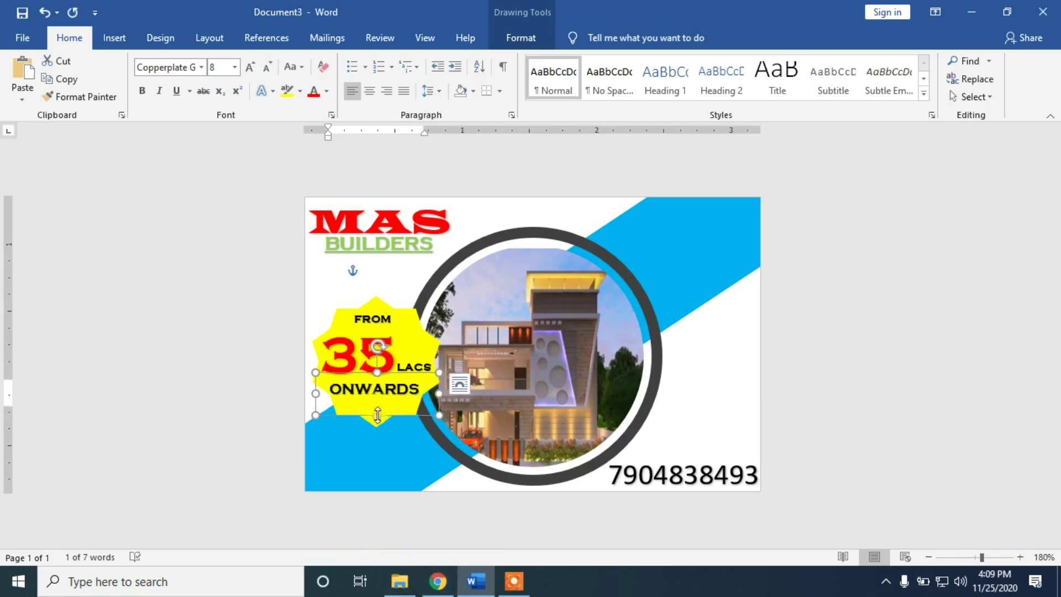
pyautogui.moveTo(377, 415); pyautogui.dragTo(376, 405)
pyautogui.moveTo(439, 388); pyautogui.dragTo(435, 388)
pyautogui.moveTo(313, 387); pyautogui.dragTo(312, 388)
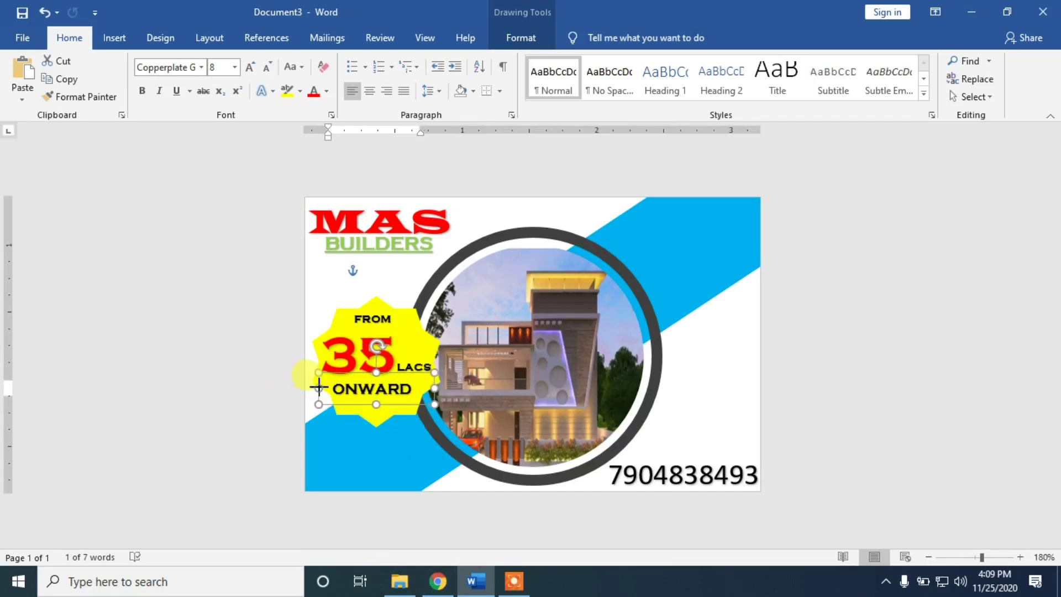
# Step: Select the word BUILDERS in the heading block
pyautogui.click(381, 319)
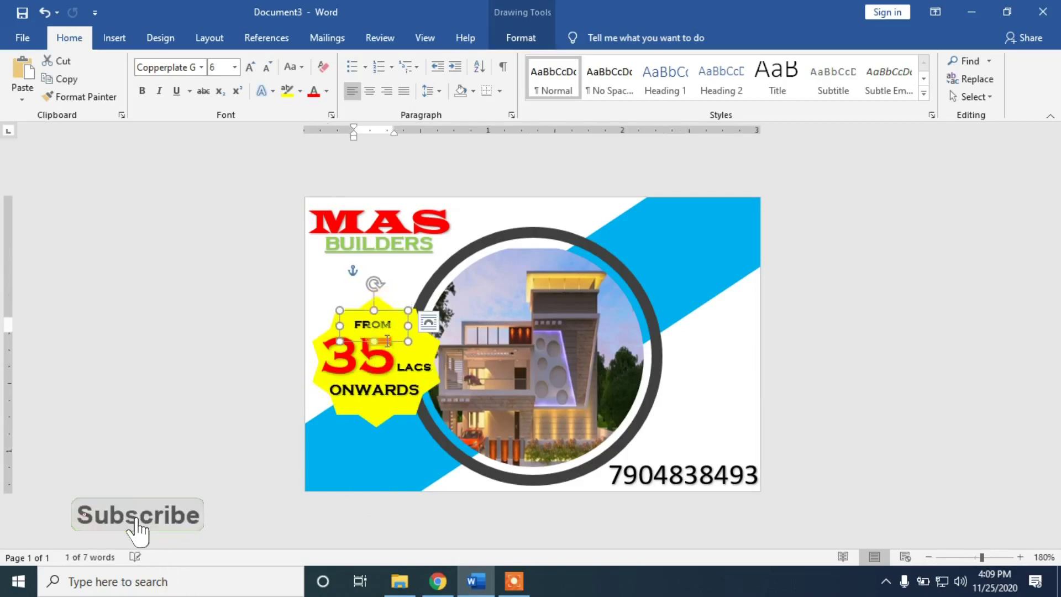
pyautogui.click(202, 380)
pyautogui.click(348, 455)
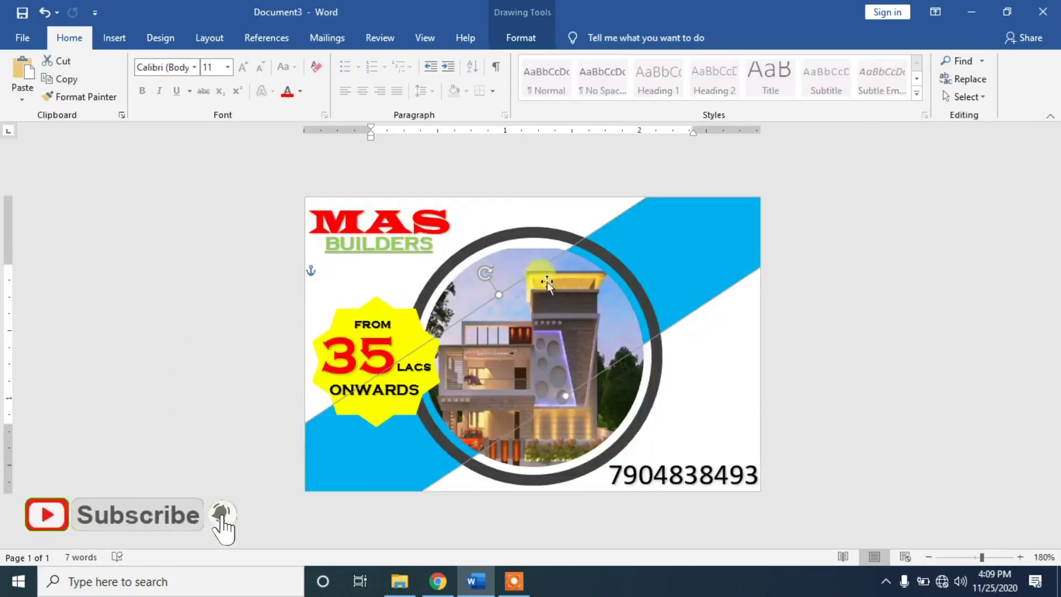
pyautogui.click(511, 221)
pyautogui.doubleClick(379, 243)
# Step: Recolour BUILDERS with the standard Green font colour
pyautogui.click(480, 218)
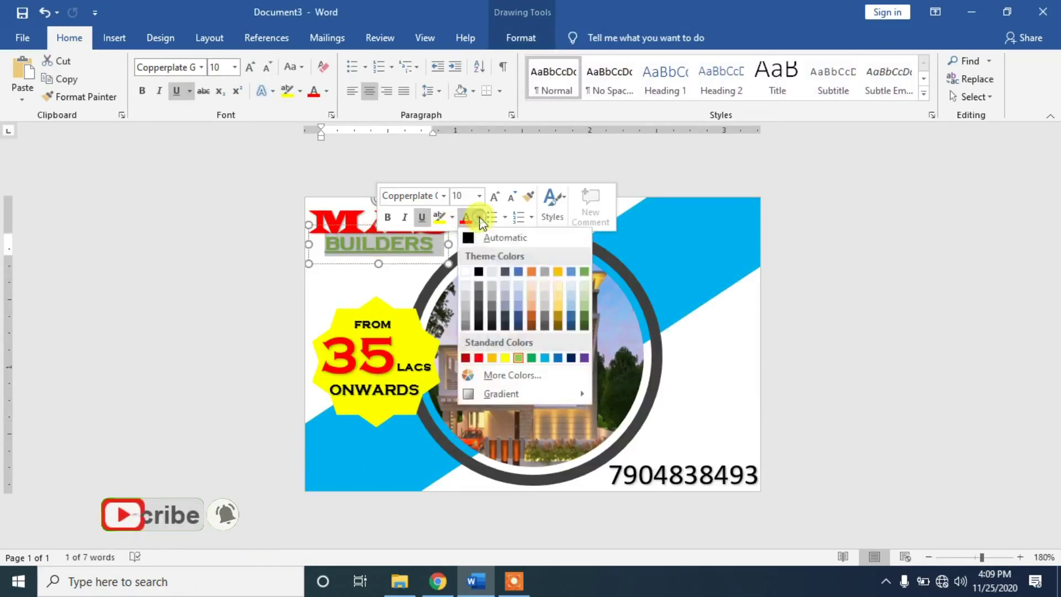
pyautogui.click(533, 358)
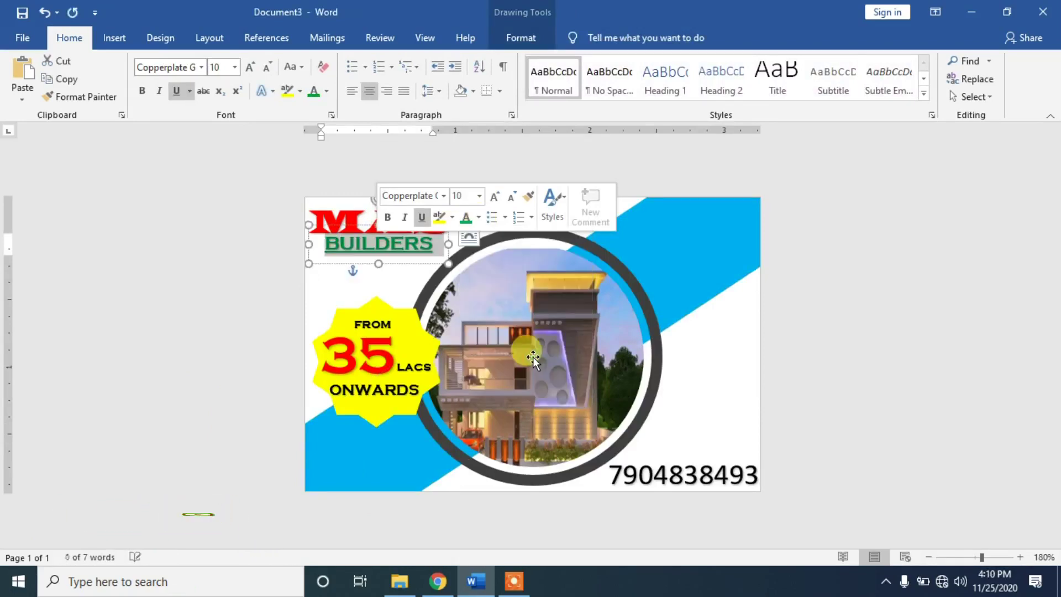
pyautogui.click(734, 358)
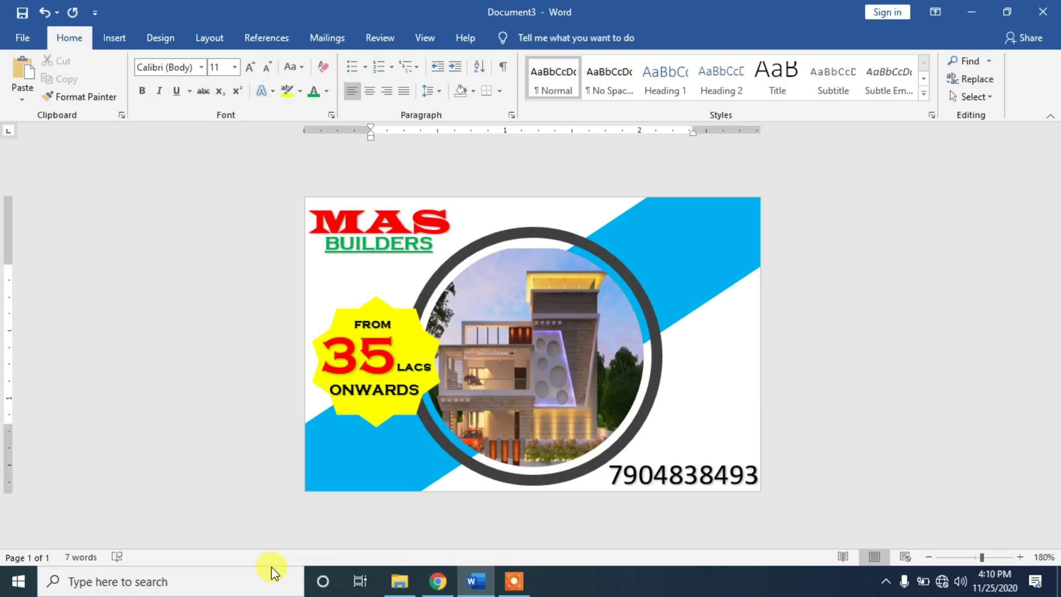
# Step: Close the shapes gallery without inserting, then paste the copied FROM box below BUILDERS
pyautogui.click(113, 37)
pyautogui.click(221, 60)
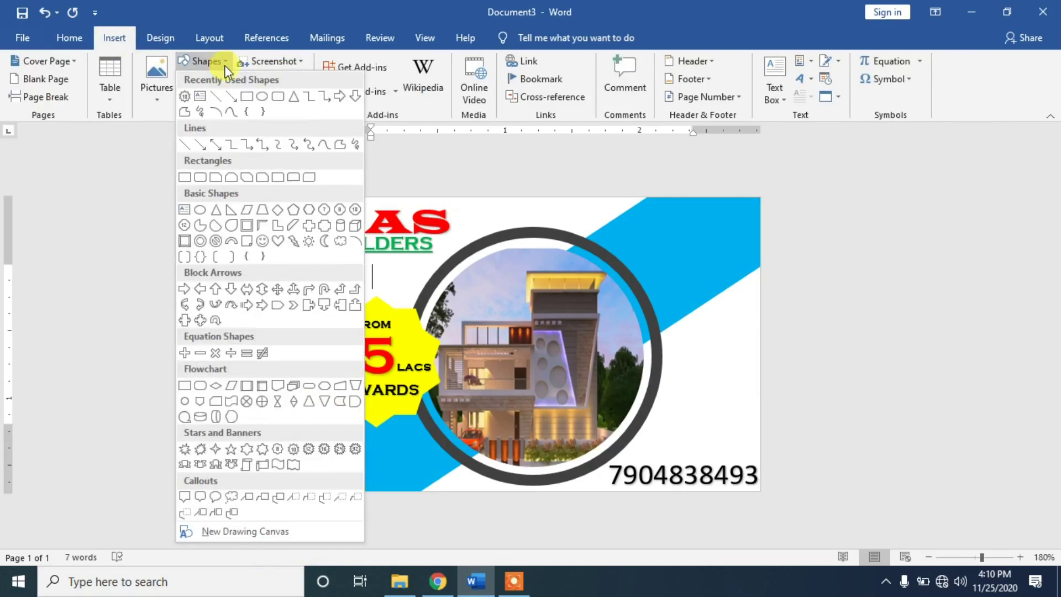
pyautogui.click(691, 368)
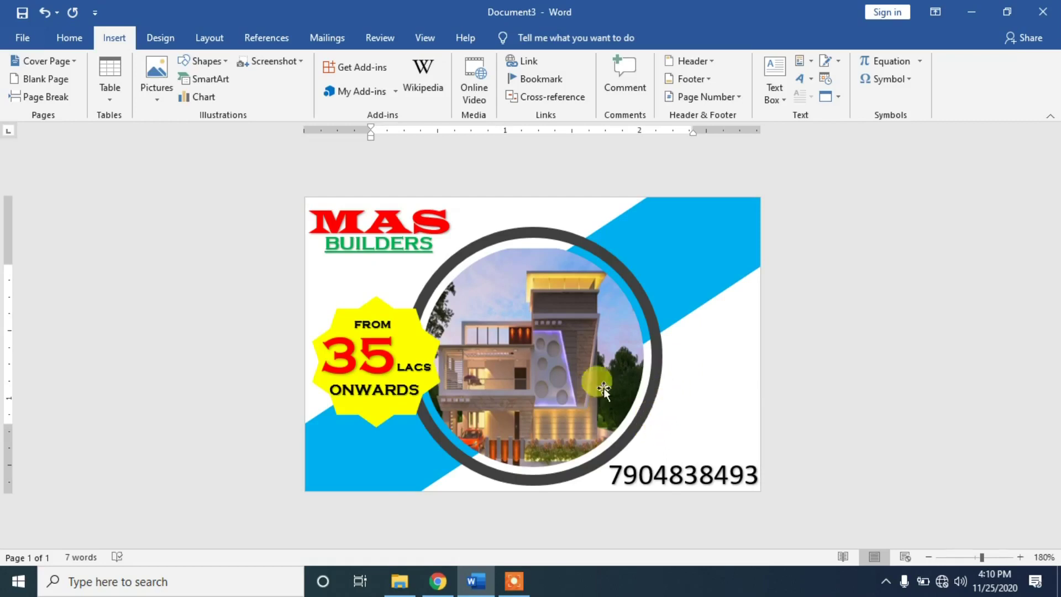
pyautogui.click(60, 40)
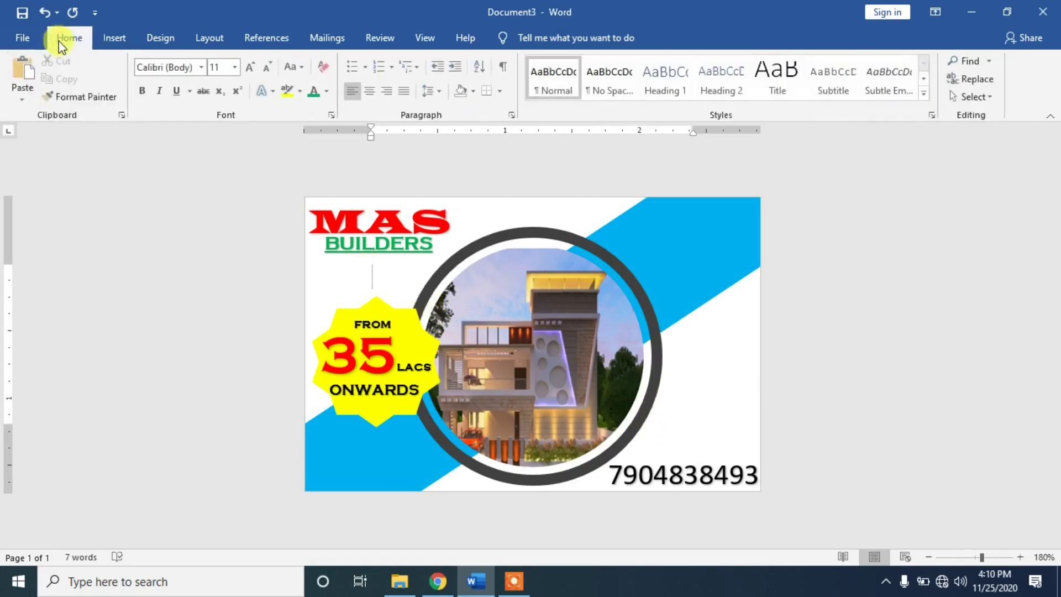
pyautogui.click(20, 74)
# Step: Type the builder's area name as the address in the pasted text box
pyautogui.write('TI')
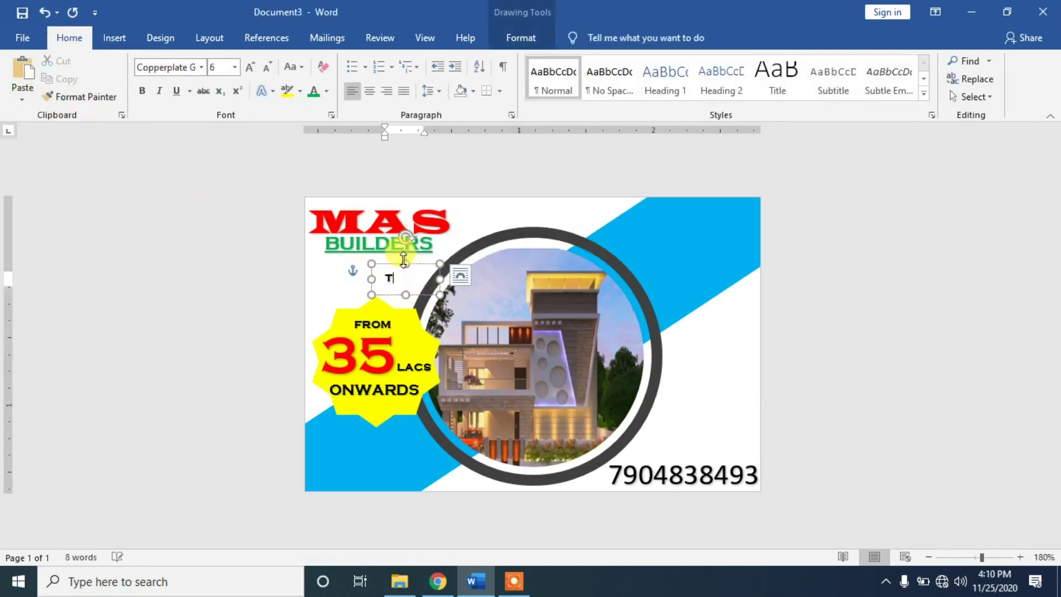
pyautogui.write('RUV')
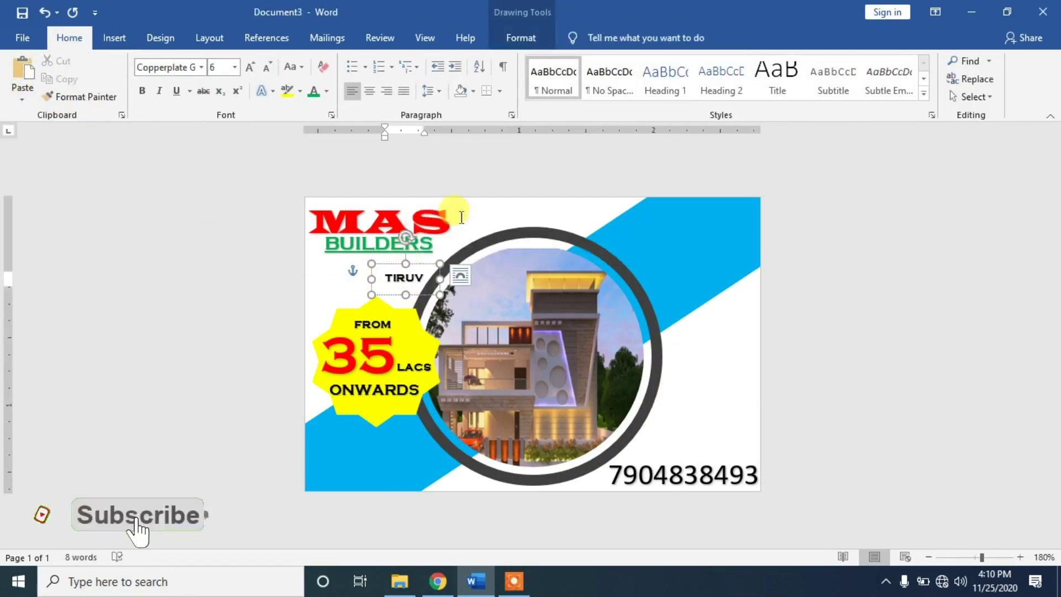
pyautogui.press('BackSpace')
pyautogui.press('BackSpace')
pyautogui.press('BackSpace')
pyautogui.write('MANA')
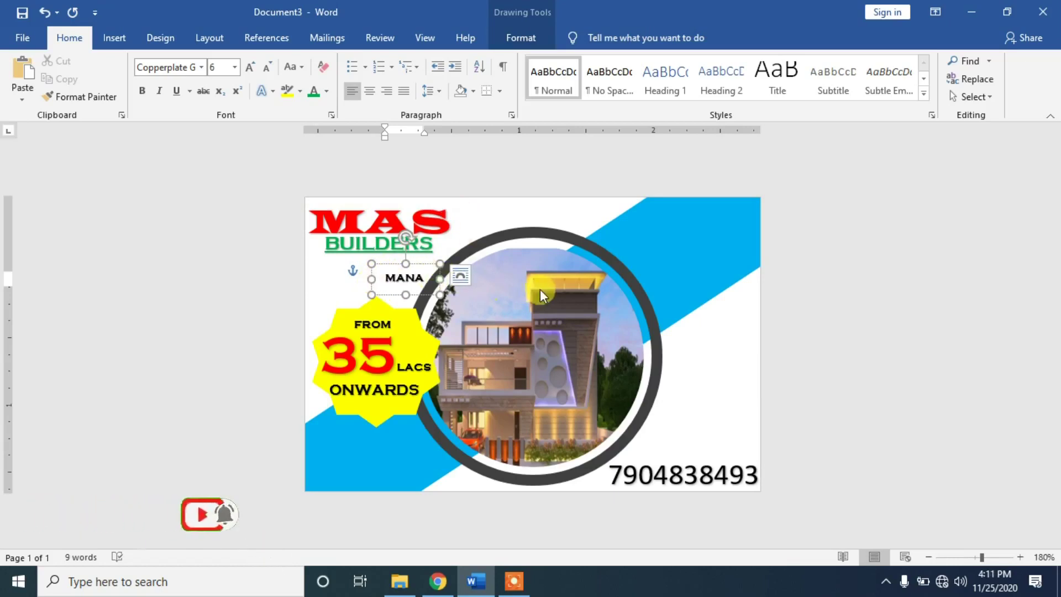
pyautogui.write('VALA')
# Step: Stretch the address box from the card's left edge so the address fits on one line
pyautogui.moveTo(371, 279); pyautogui.dragTo(296, 286)
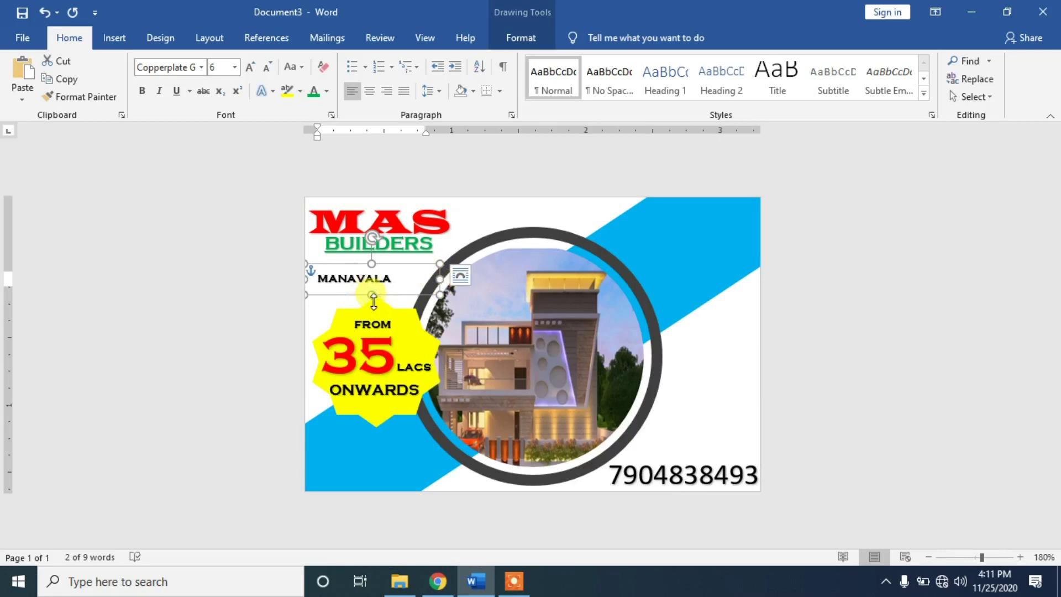
pyautogui.moveTo(374, 302); pyautogui.dragTo(373, 345)
pyautogui.moveTo(440, 304)
pyautogui.mouseDown()
pyautogui.moveTo(540, 303)
pyautogui.moveTo(543, 284)
pyautogui.mouseUp()
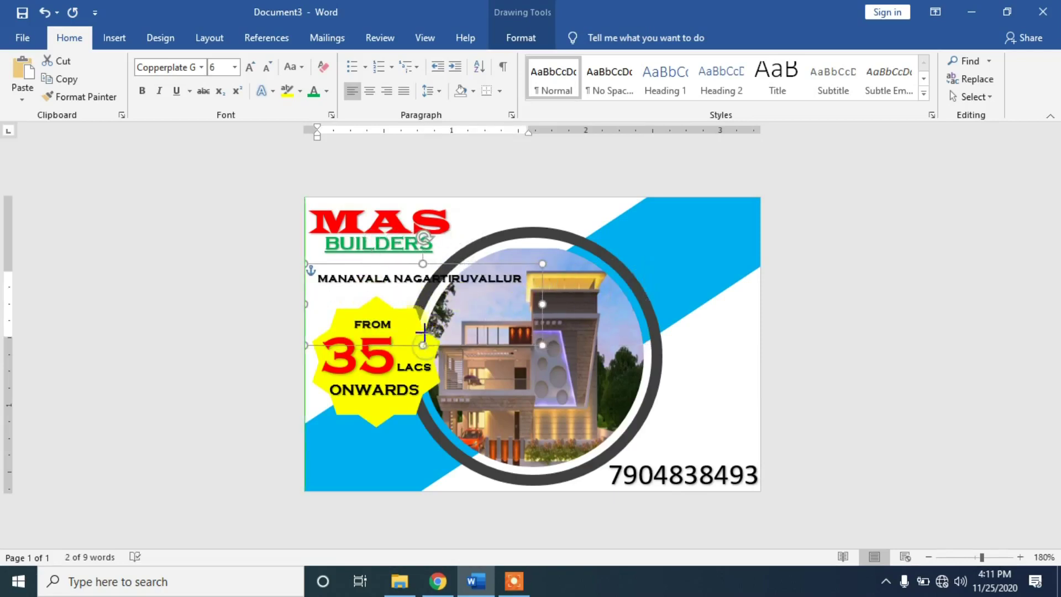
pyautogui.moveTo(424, 344); pyautogui.dragTo(423, 297)
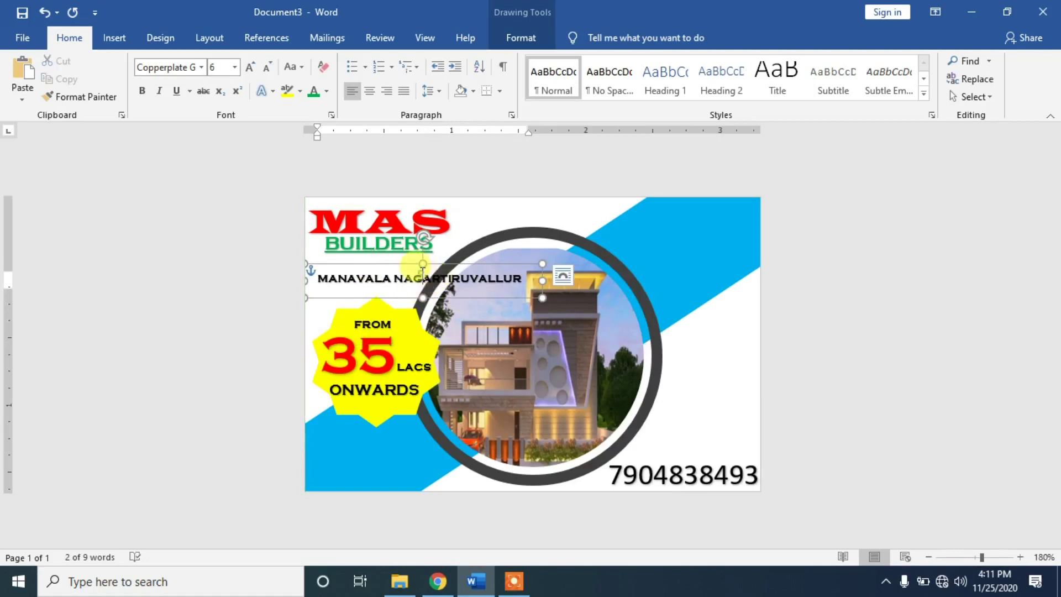
# Step: Shrink the address text to size 4 and adjust the box width so the line fits
pyautogui.tripleClick(409, 279)
pyautogui.click(544, 232)
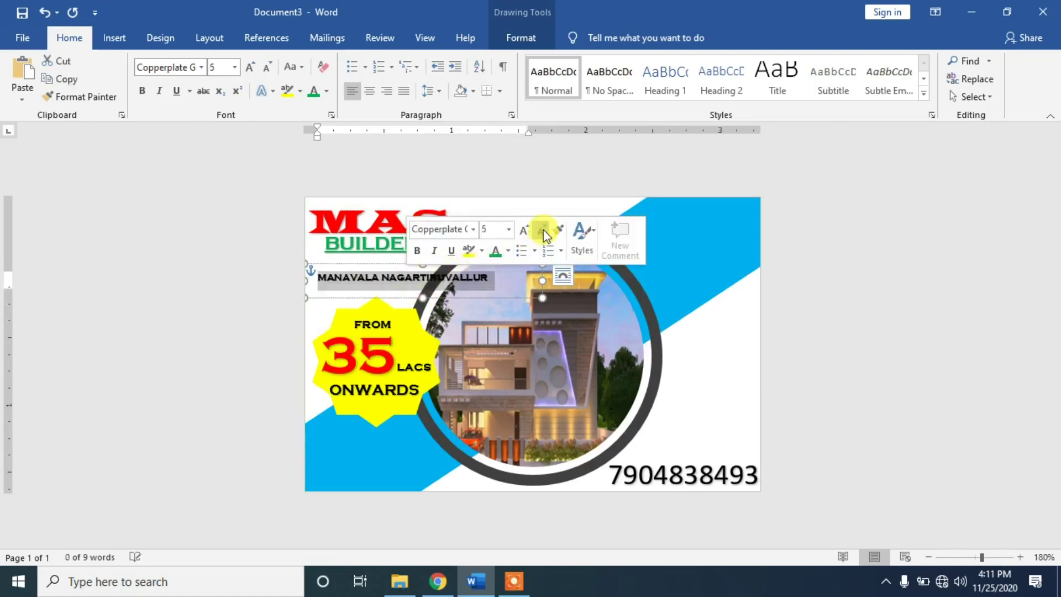
pyautogui.click(543, 233)
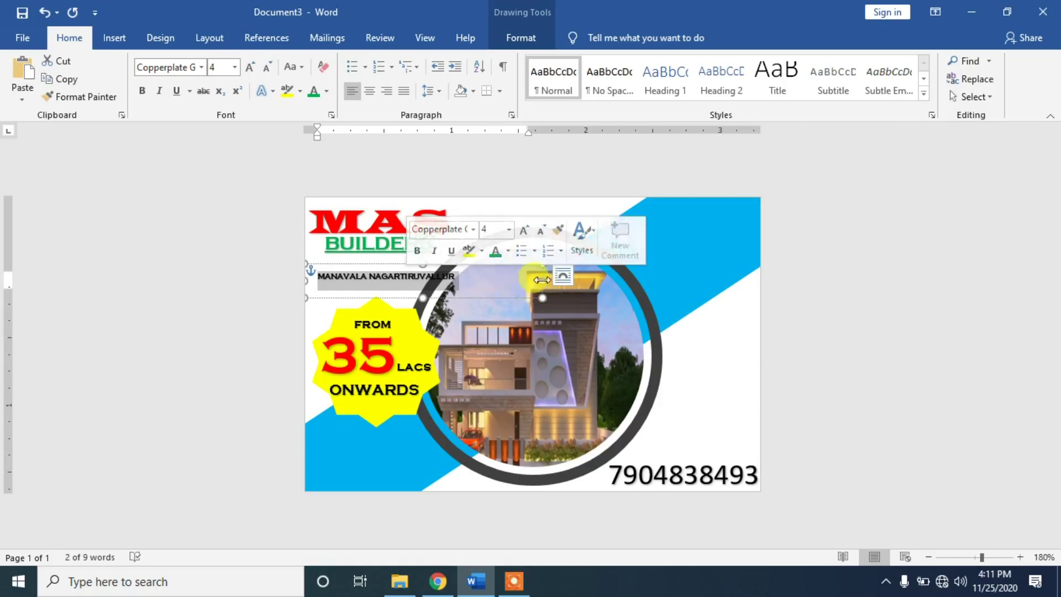
pyautogui.moveTo(543, 280); pyautogui.dragTo(471, 280)
pyautogui.click(383, 273)
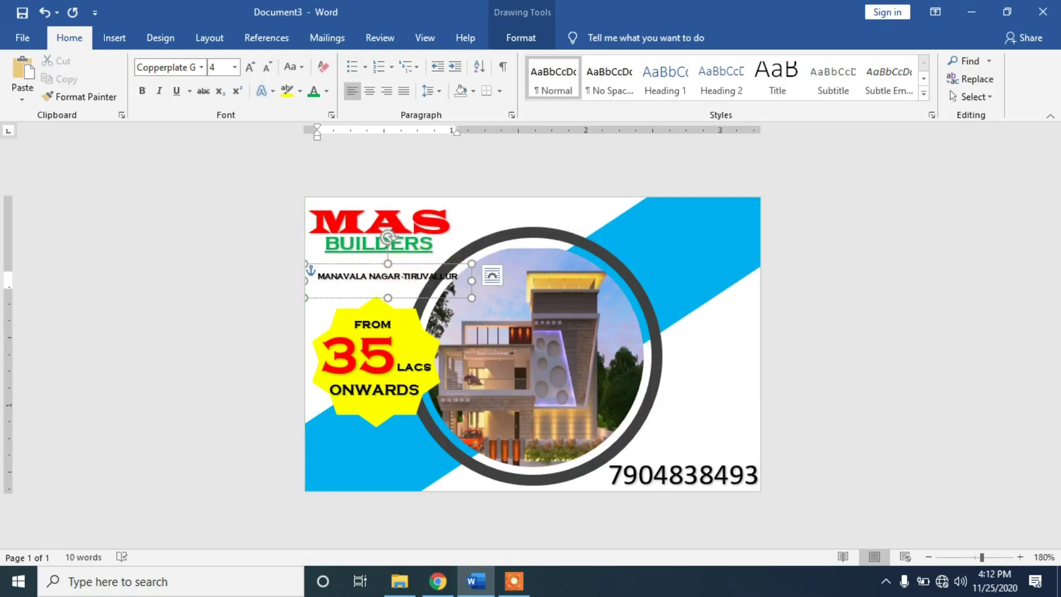
pyautogui.moveTo(472, 282); pyautogui.dragTo(479, 281)
# Step: Nudge the address box up and left against BUILDERS and narrow it slightly
pyautogui.click(387, 264)
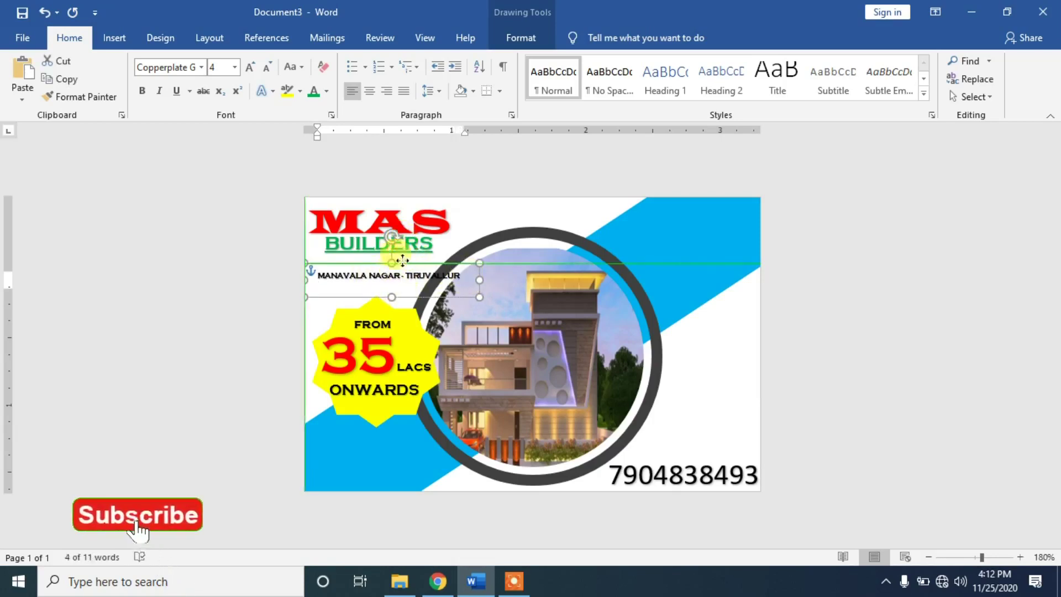
pyautogui.press('Up')
pyautogui.press('Up')
pyautogui.press('Up')
pyautogui.press('Up')
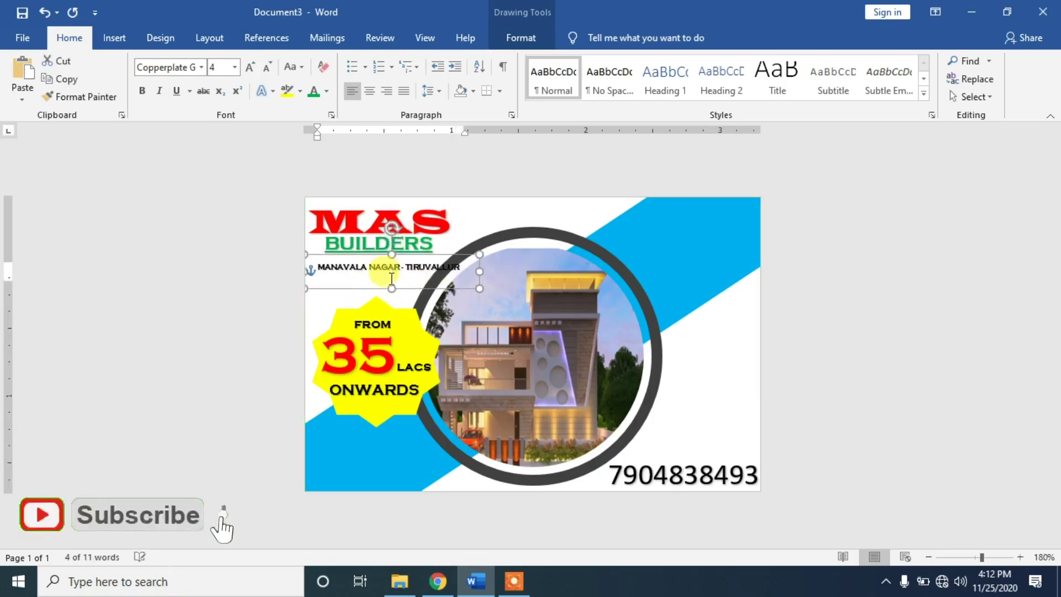
pyautogui.press('Up')
pyautogui.press('Left')
pyautogui.press('Left')
pyautogui.press('Left')
pyautogui.press('Left')
pyautogui.press('Left')
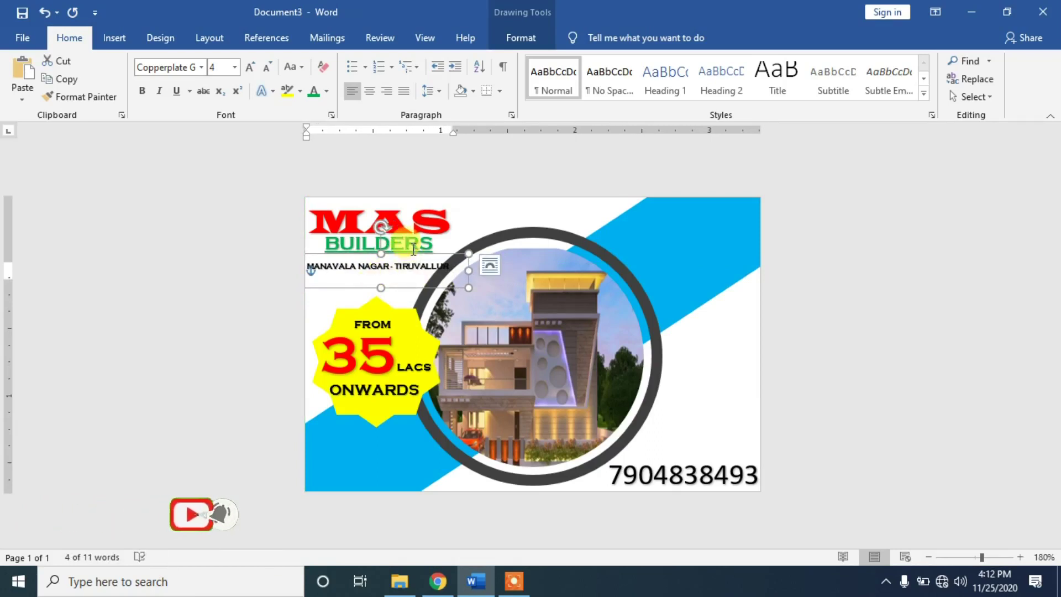
pyautogui.press('Up')
pyautogui.press('Up')
pyautogui.press('Up')
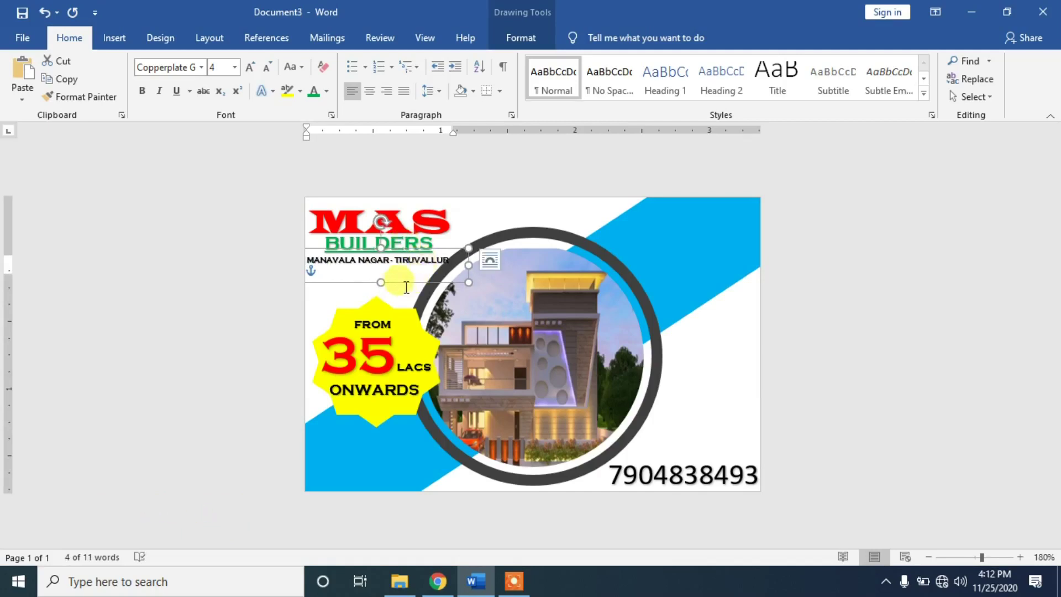
pyautogui.moveTo(468, 266); pyautogui.dragTo(465, 266)
# Step: Try 3.6 and 3.8 point sizes for the address, then settle on size 4
pyautogui.tripleClick(418, 262)
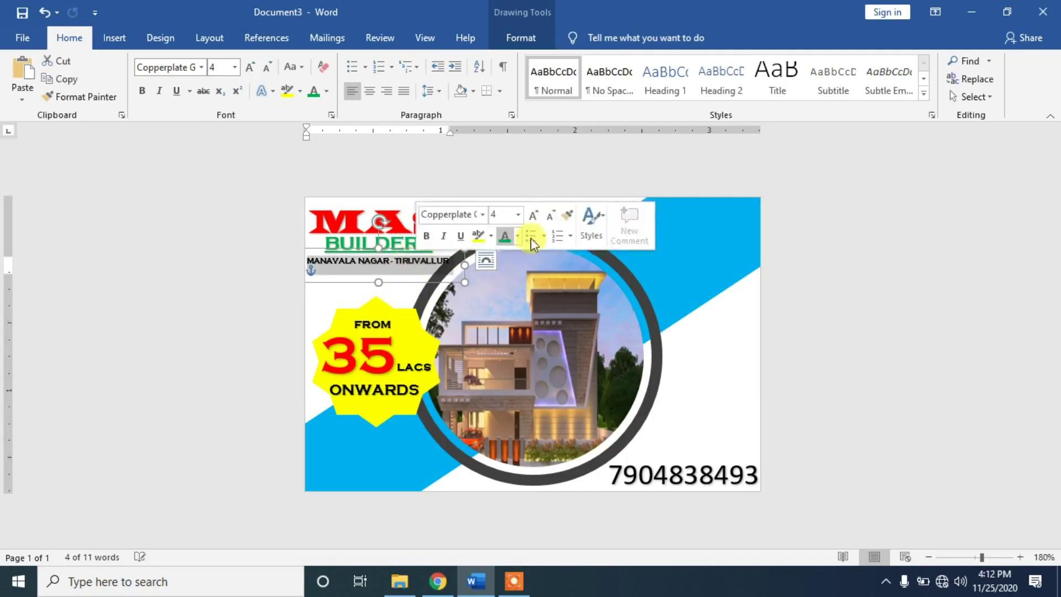
pyautogui.click(553, 216)
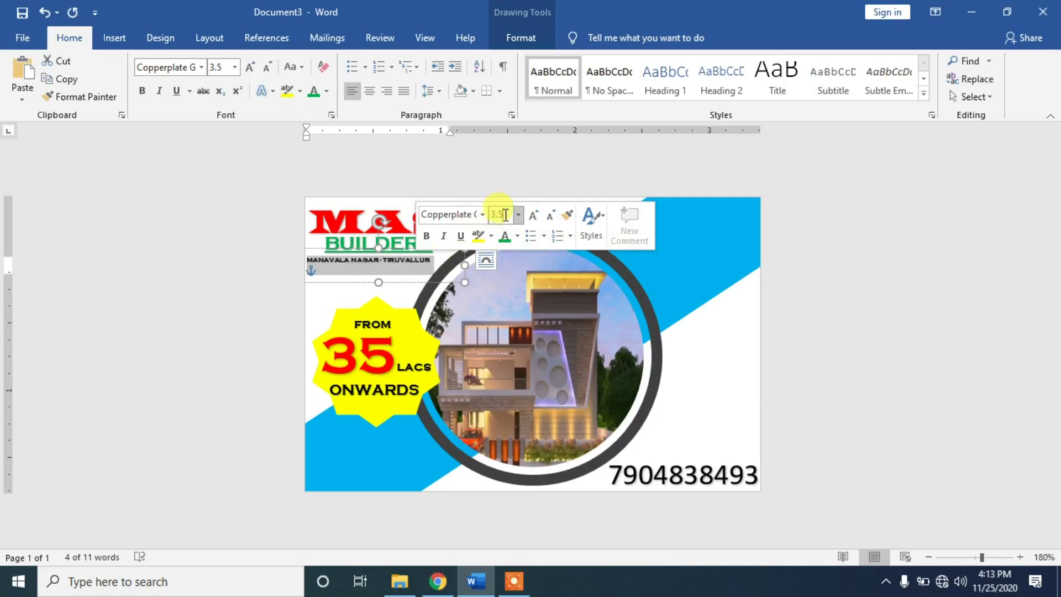
pyautogui.press('Return')
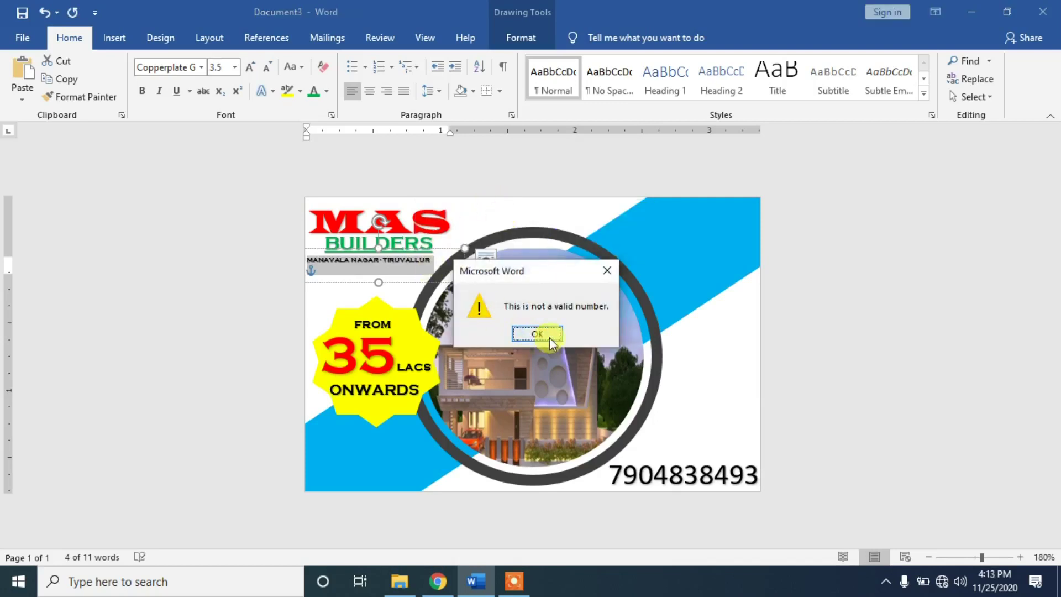
pyautogui.click(550, 336)
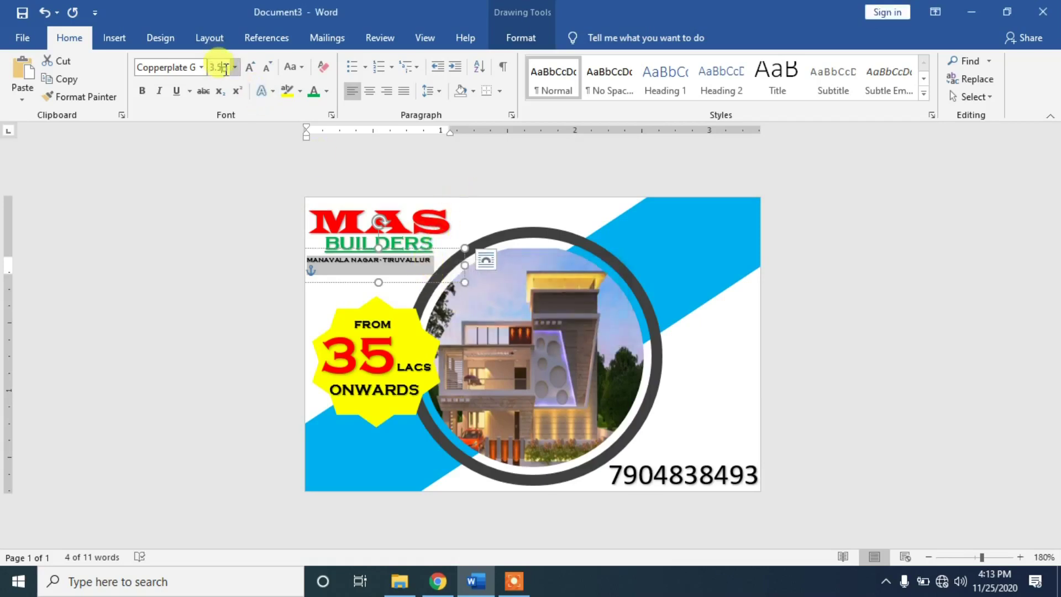
pyautogui.click(225, 69)
pyautogui.write('3.8')
pyautogui.press('Return')
pyautogui.press('Return')
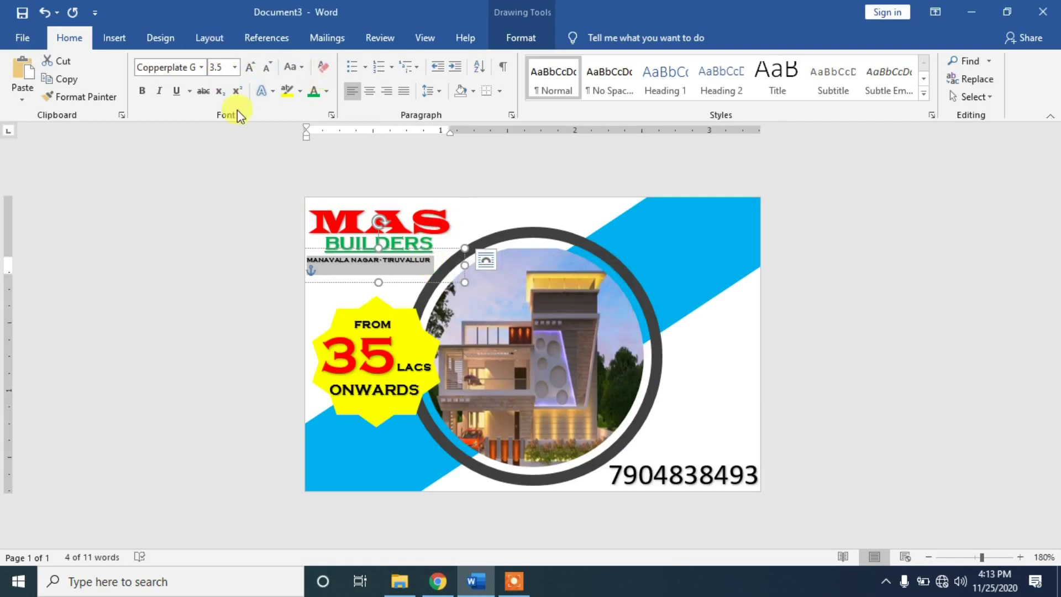
pyautogui.click(250, 67)
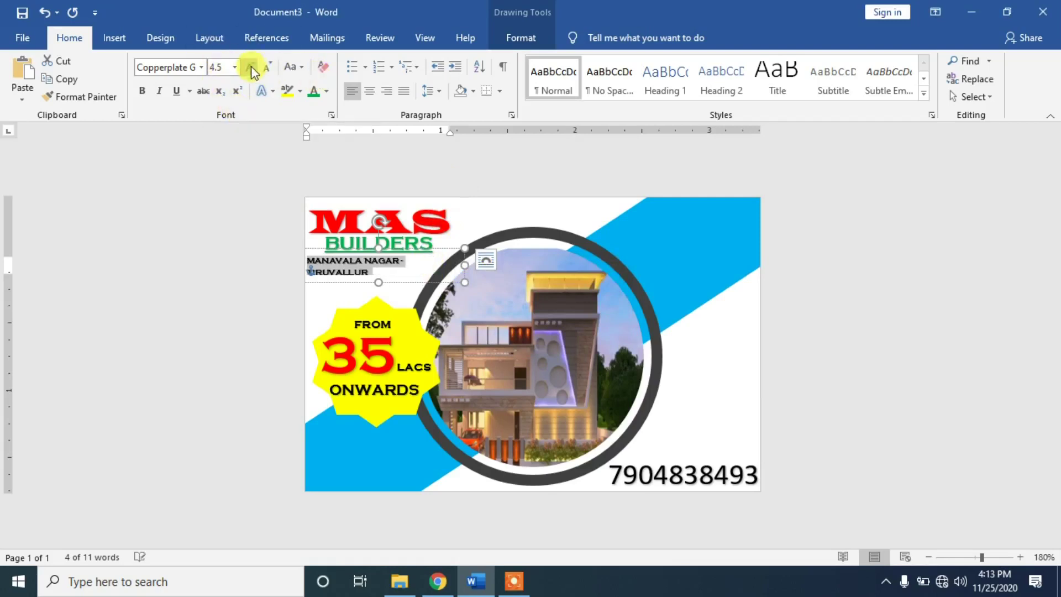
pyautogui.click(225, 67)
pyautogui.write('4')
pyautogui.press('Return')
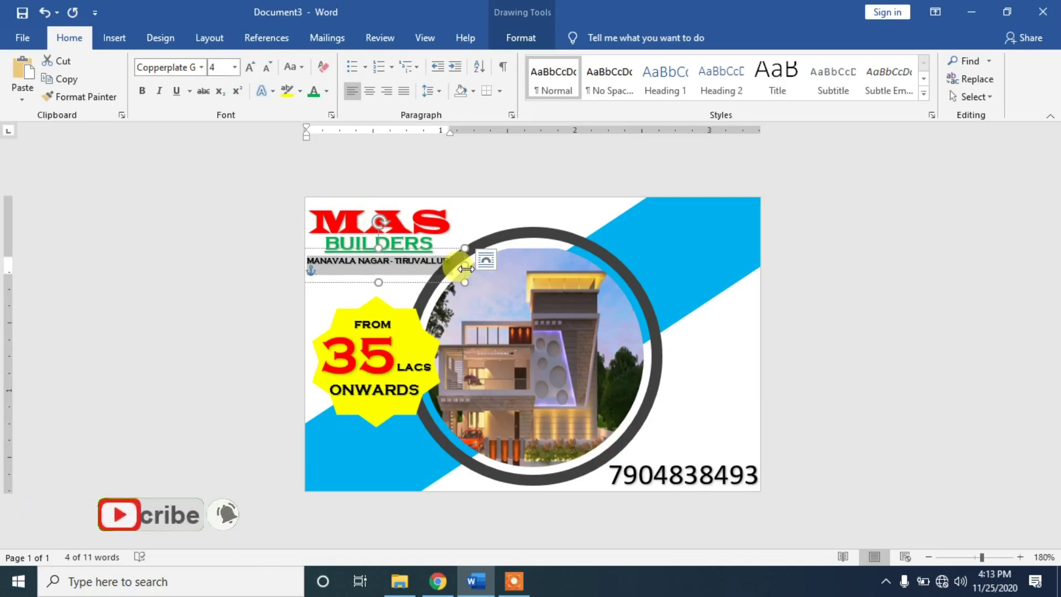
pyautogui.click(657, 330)
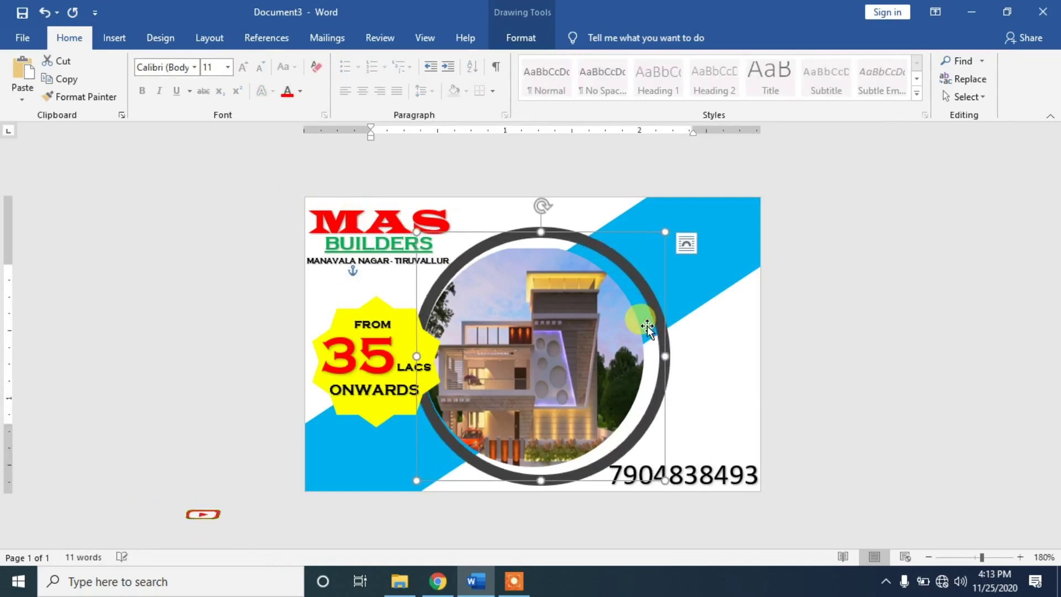
# Step: Nudge the house photo two steps right inside its circular frame
pyautogui.click(555, 313)
pyautogui.press('Right')
pyautogui.press('Right')
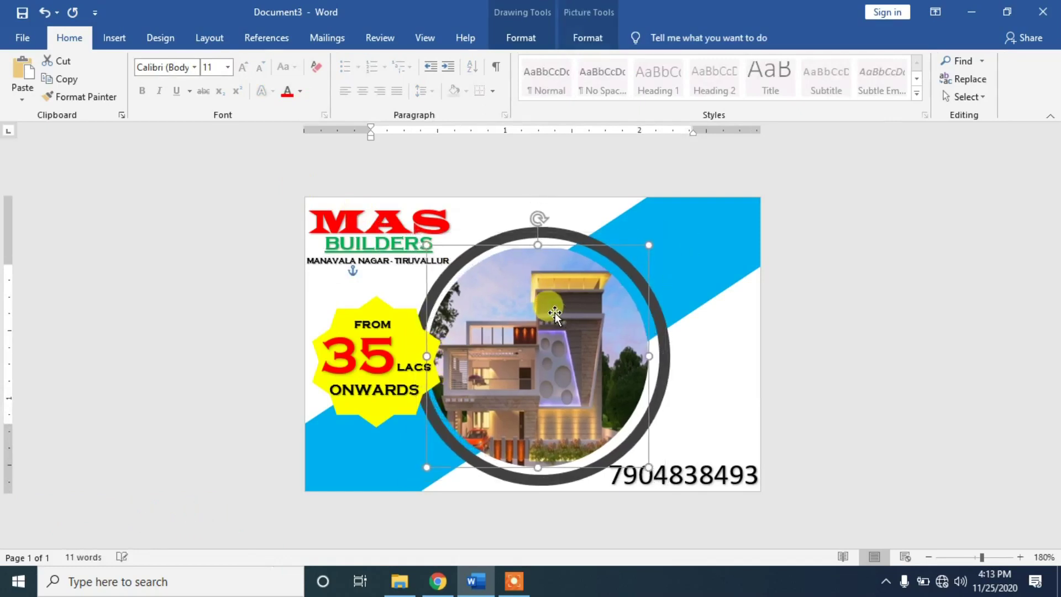
pyautogui.press('Right')
pyautogui.press('Right')
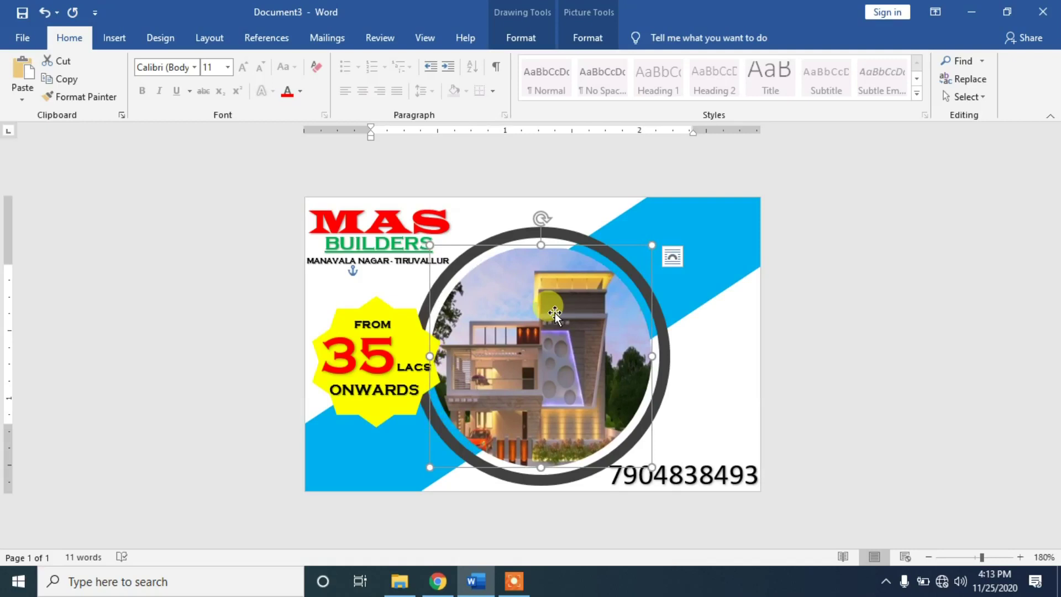
pyautogui.doubleClick(691, 474)
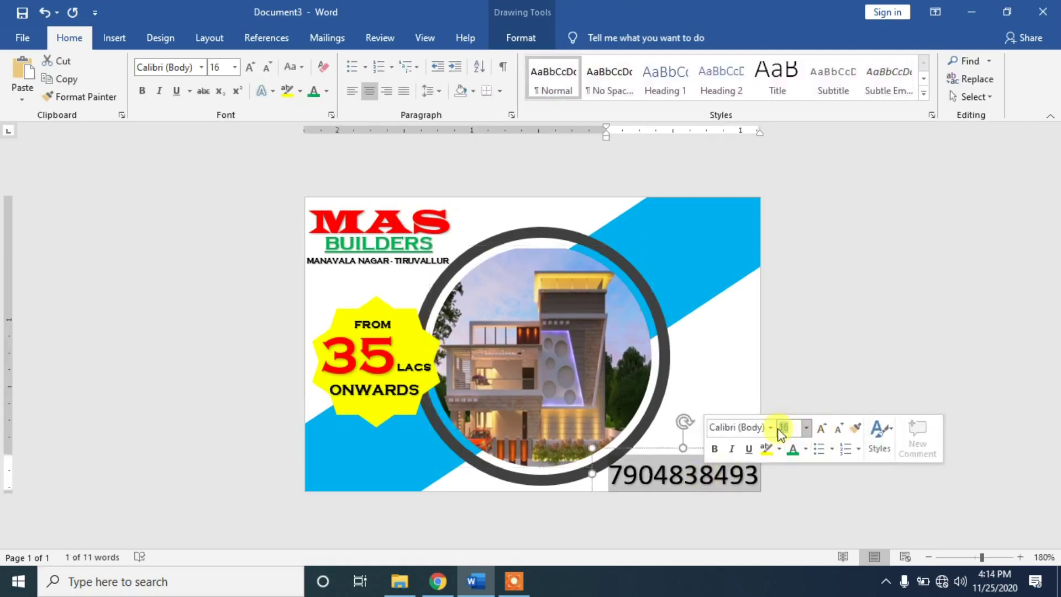
pyautogui.write('15.5')
# Step: Make the phone number bold at 15.5 pt and shift its box slightly right
pyautogui.press('Return')
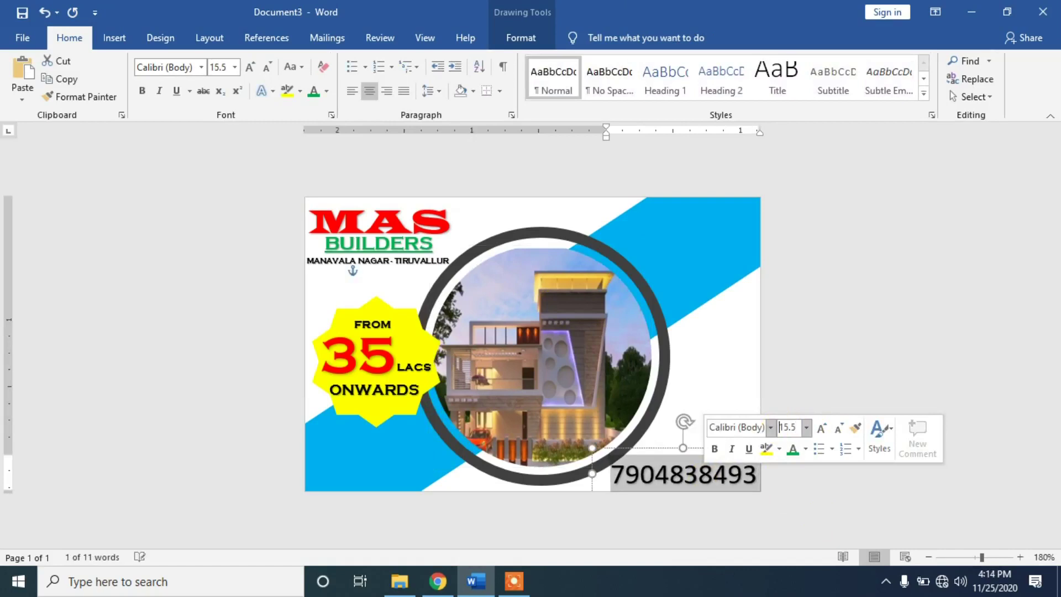
pyautogui.click(709, 449)
pyautogui.doubleClick(707, 470)
pyautogui.click(709, 443)
pyautogui.click(668, 447)
pyautogui.moveTo(669, 447); pyautogui.dragTo(670, 446)
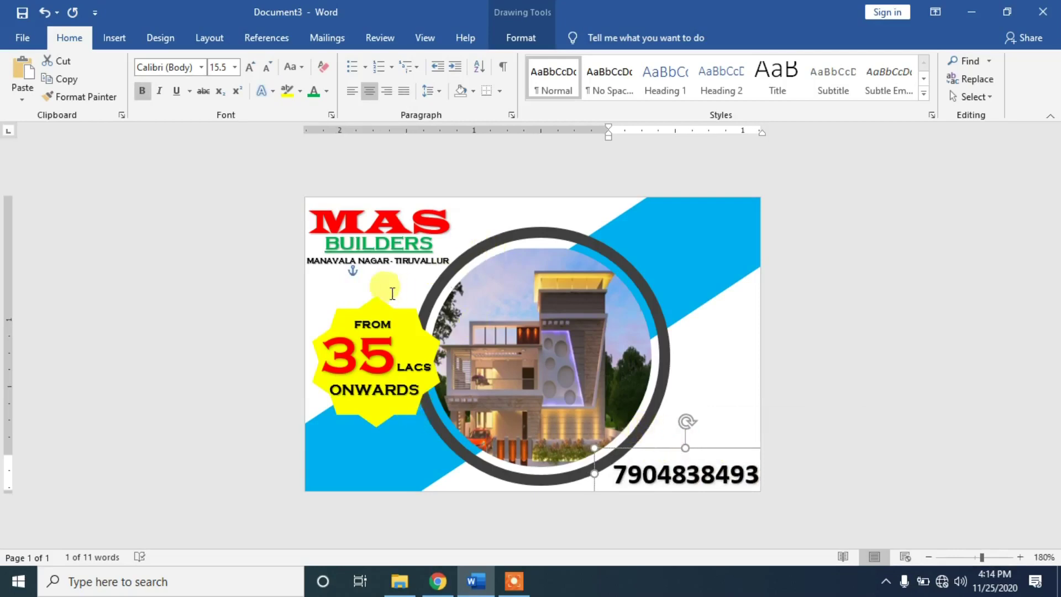
pyautogui.click(381, 280)
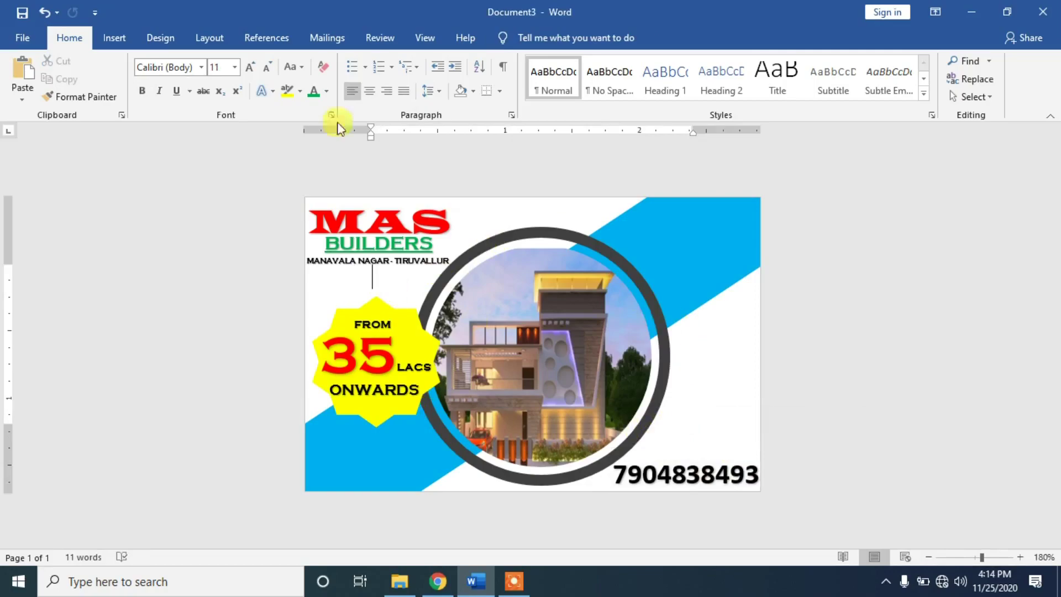